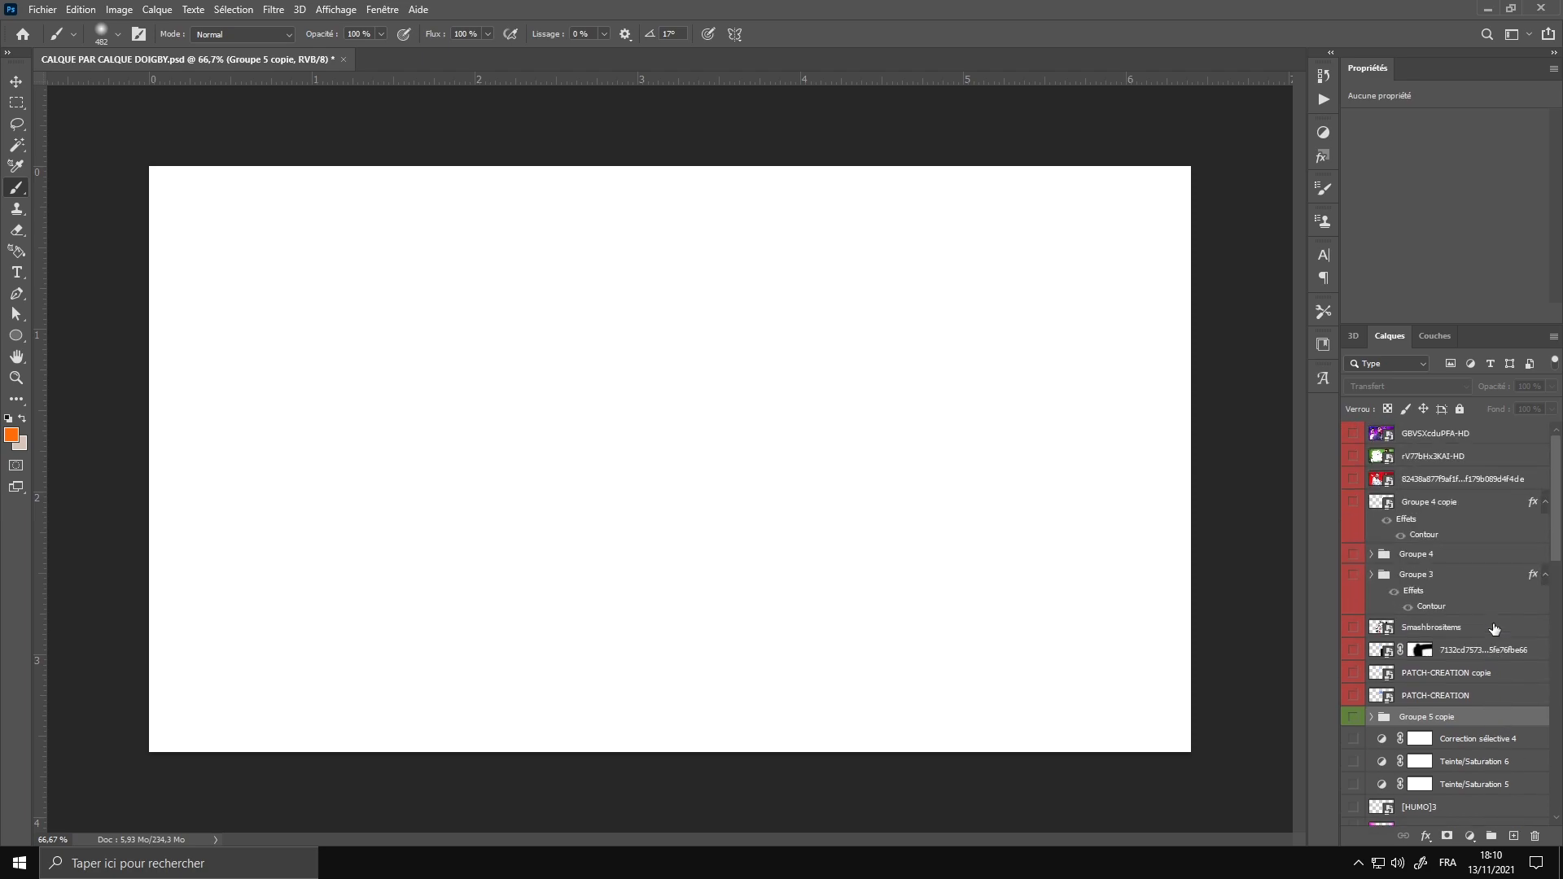
Preview the three finished thumbnail layers GBVSXcduPFA-HD, rV77bHx3KAI-HD and the red PokerStars image one at a time, hiding each again
click(1465, 443)
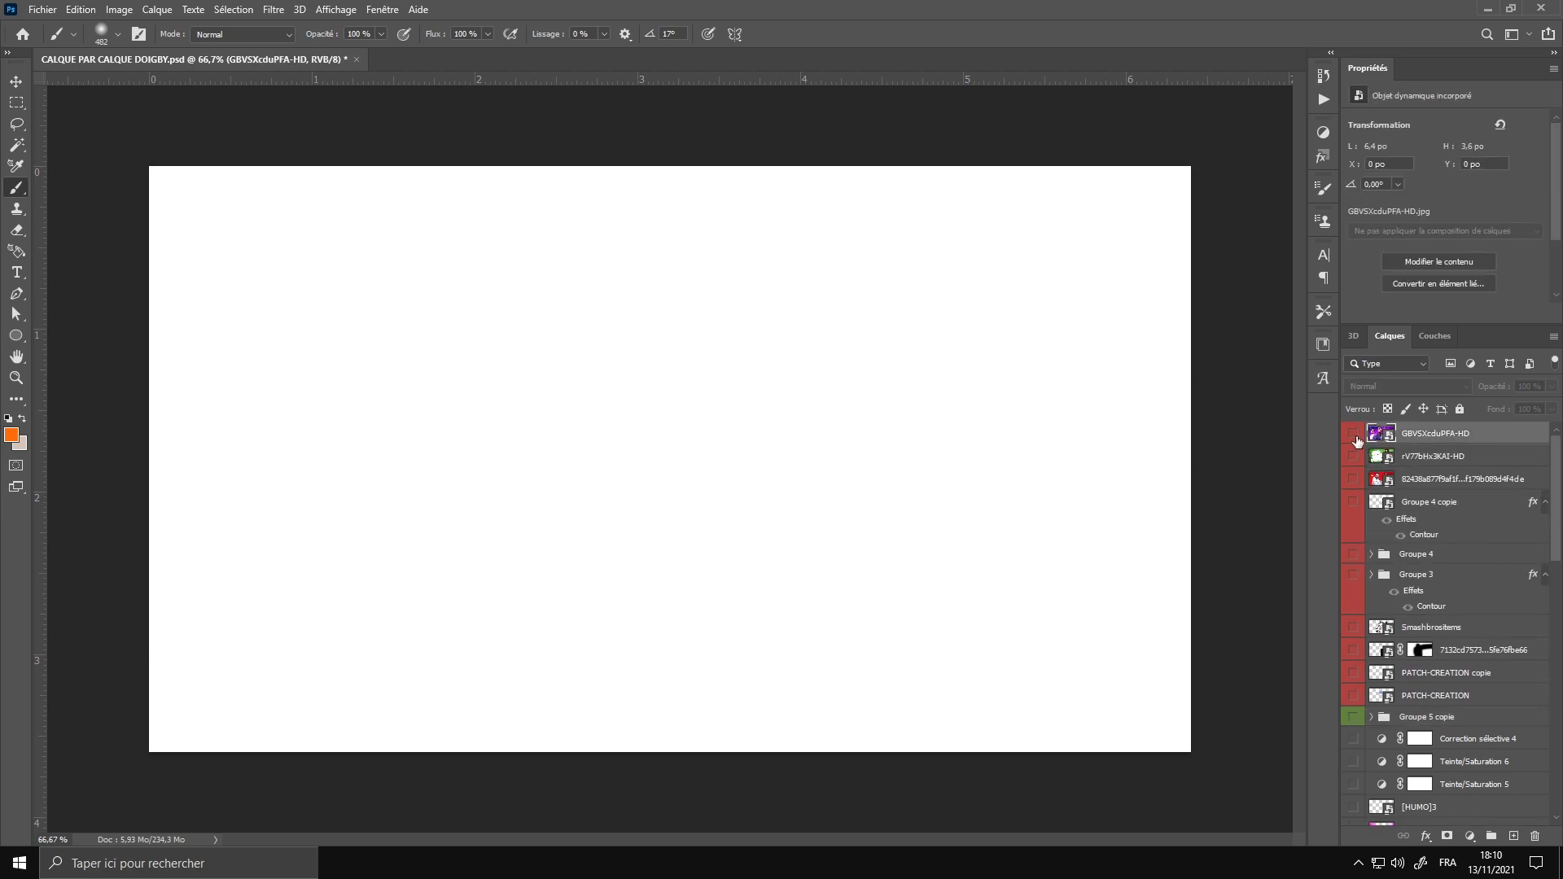
click(1354, 434)
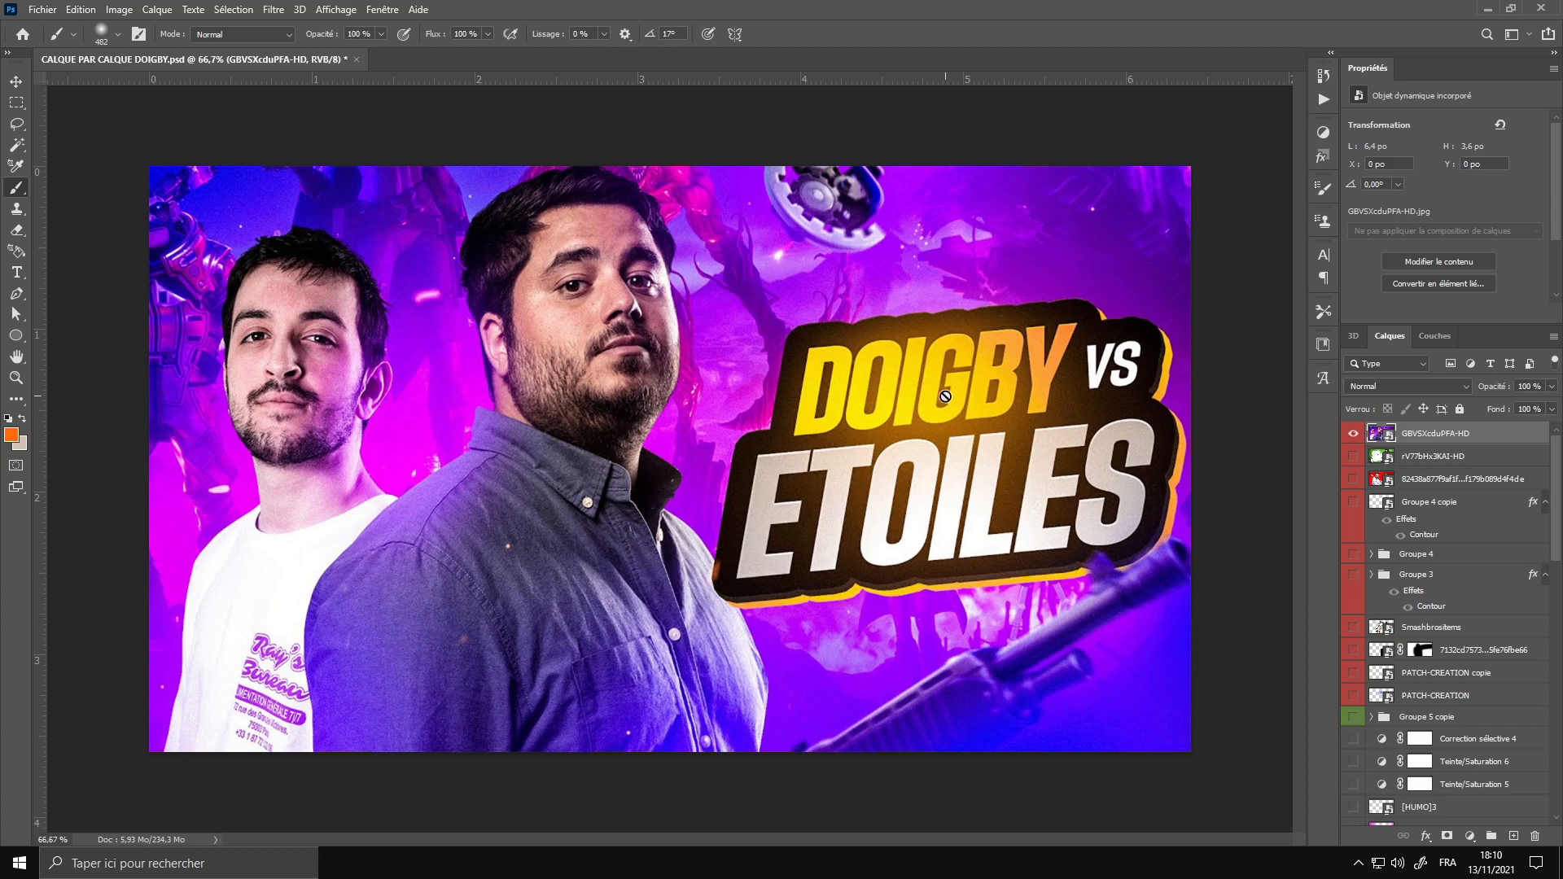
click(1354, 433)
click(1353, 456)
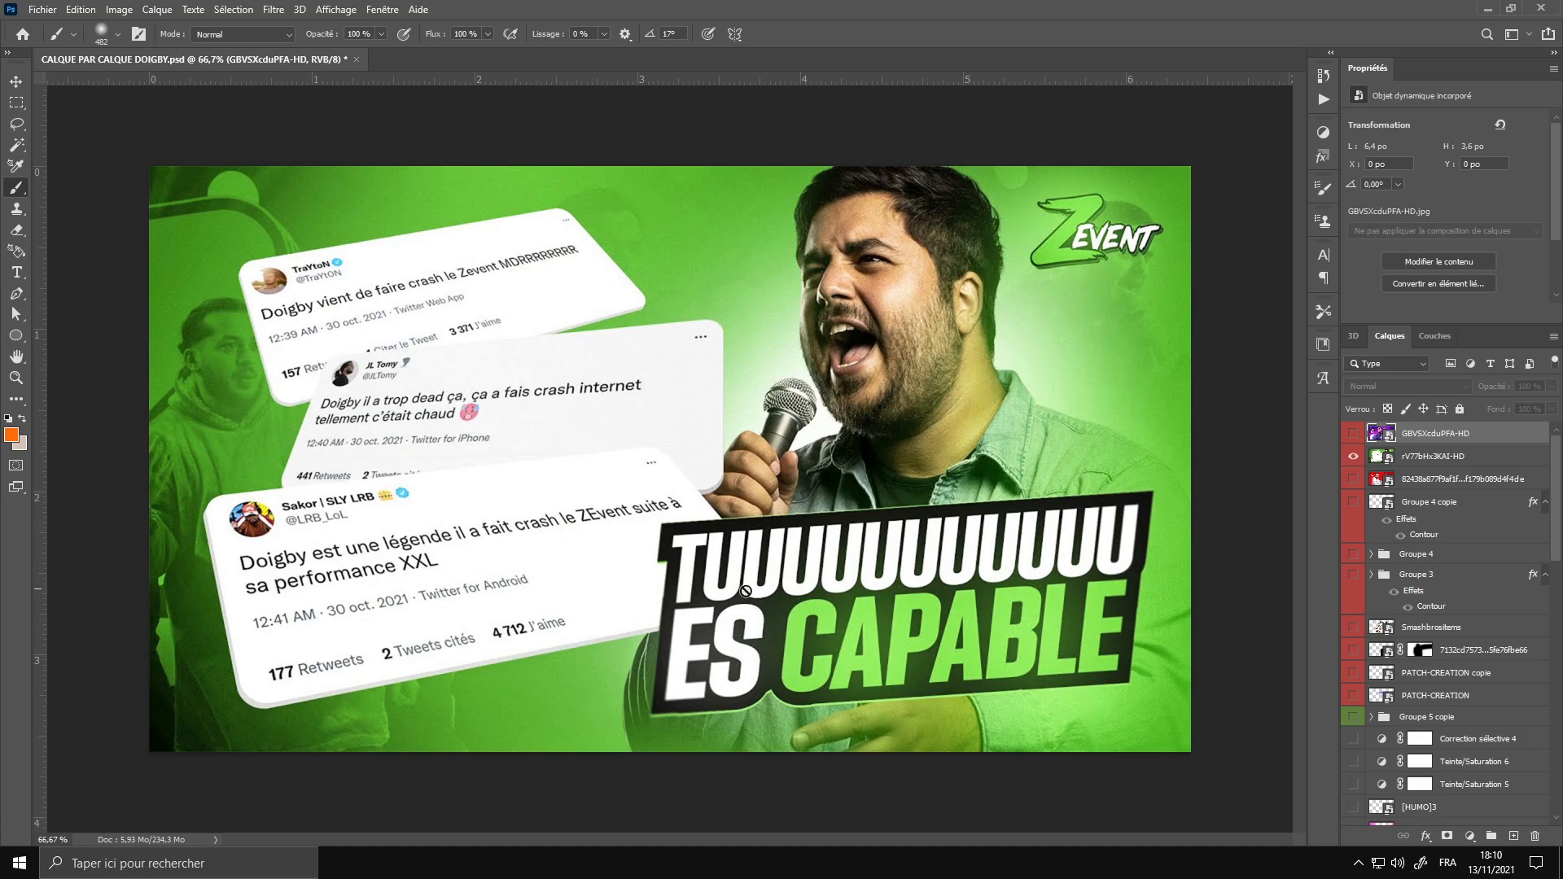
click(1353, 456)
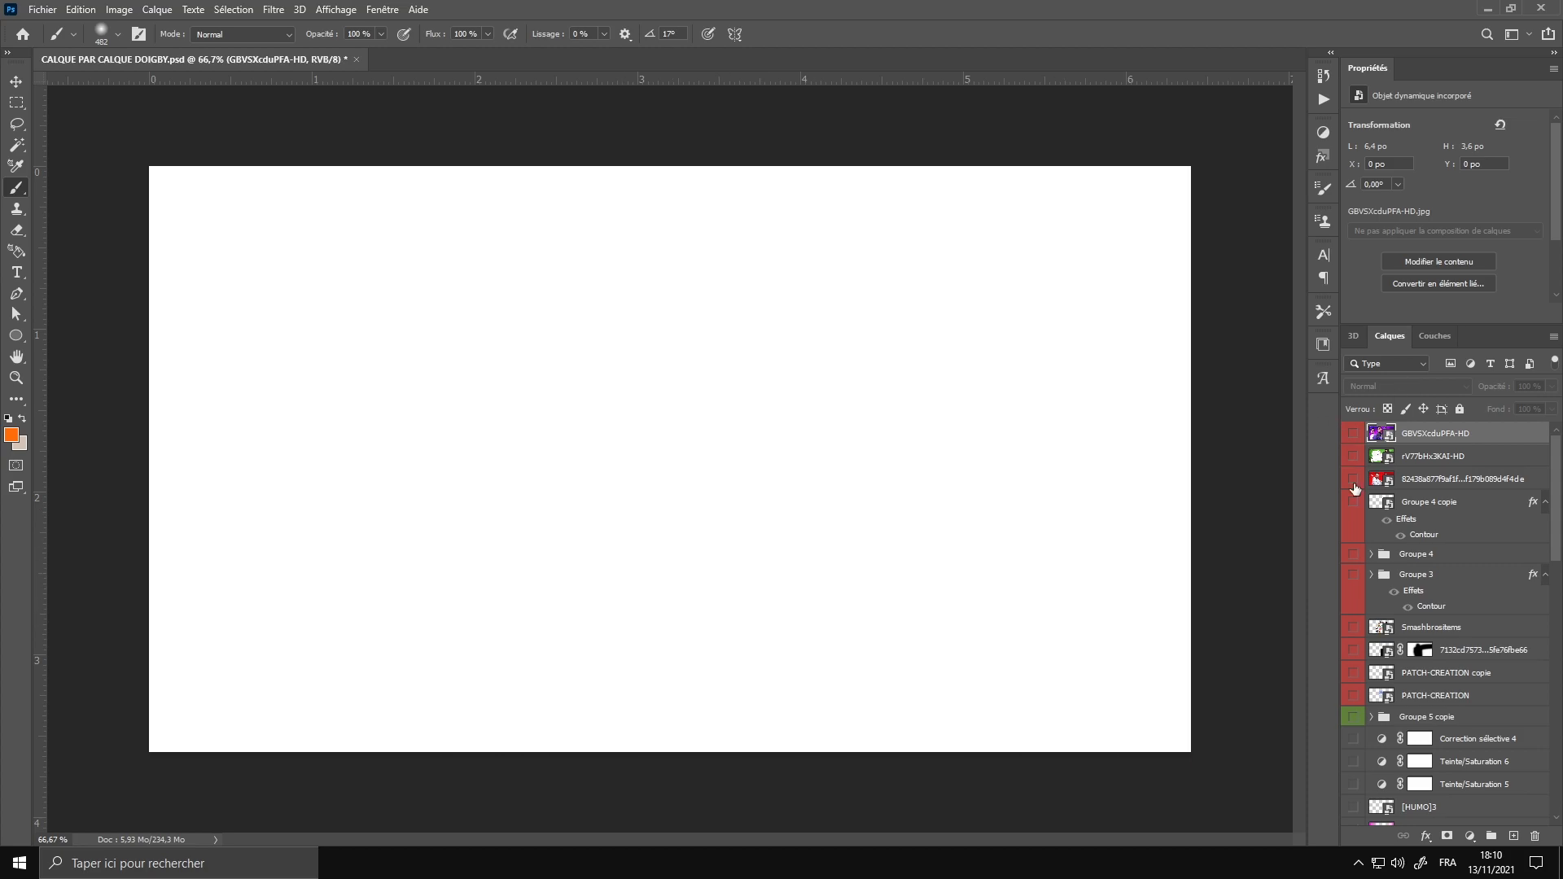
click(1353, 478)
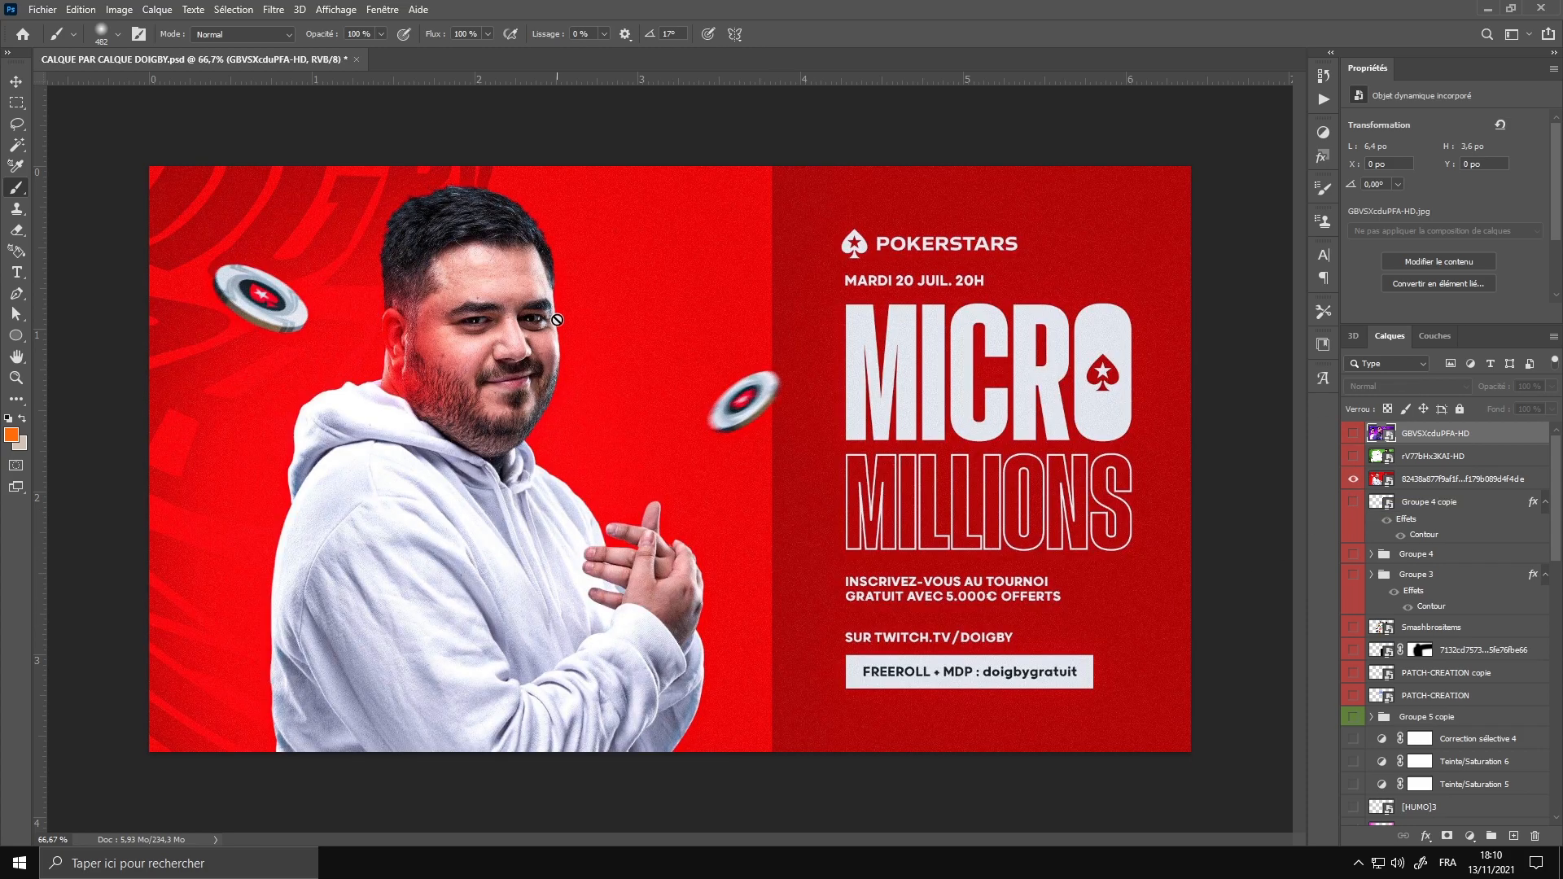
click(1353, 479)
scroll(1449, 619, down, 10)
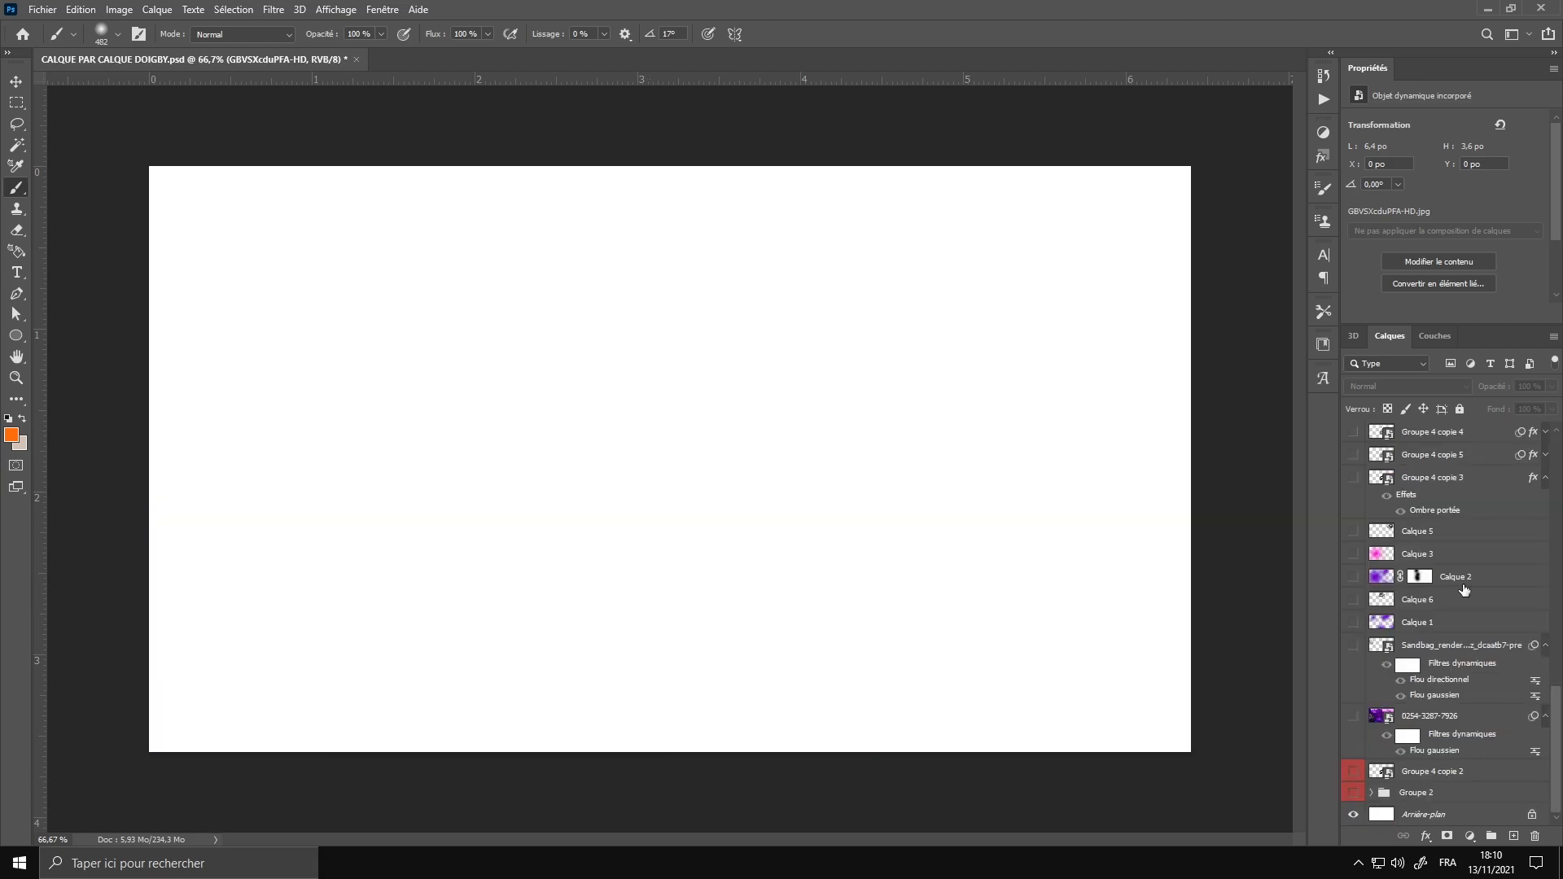
click(1352, 715)
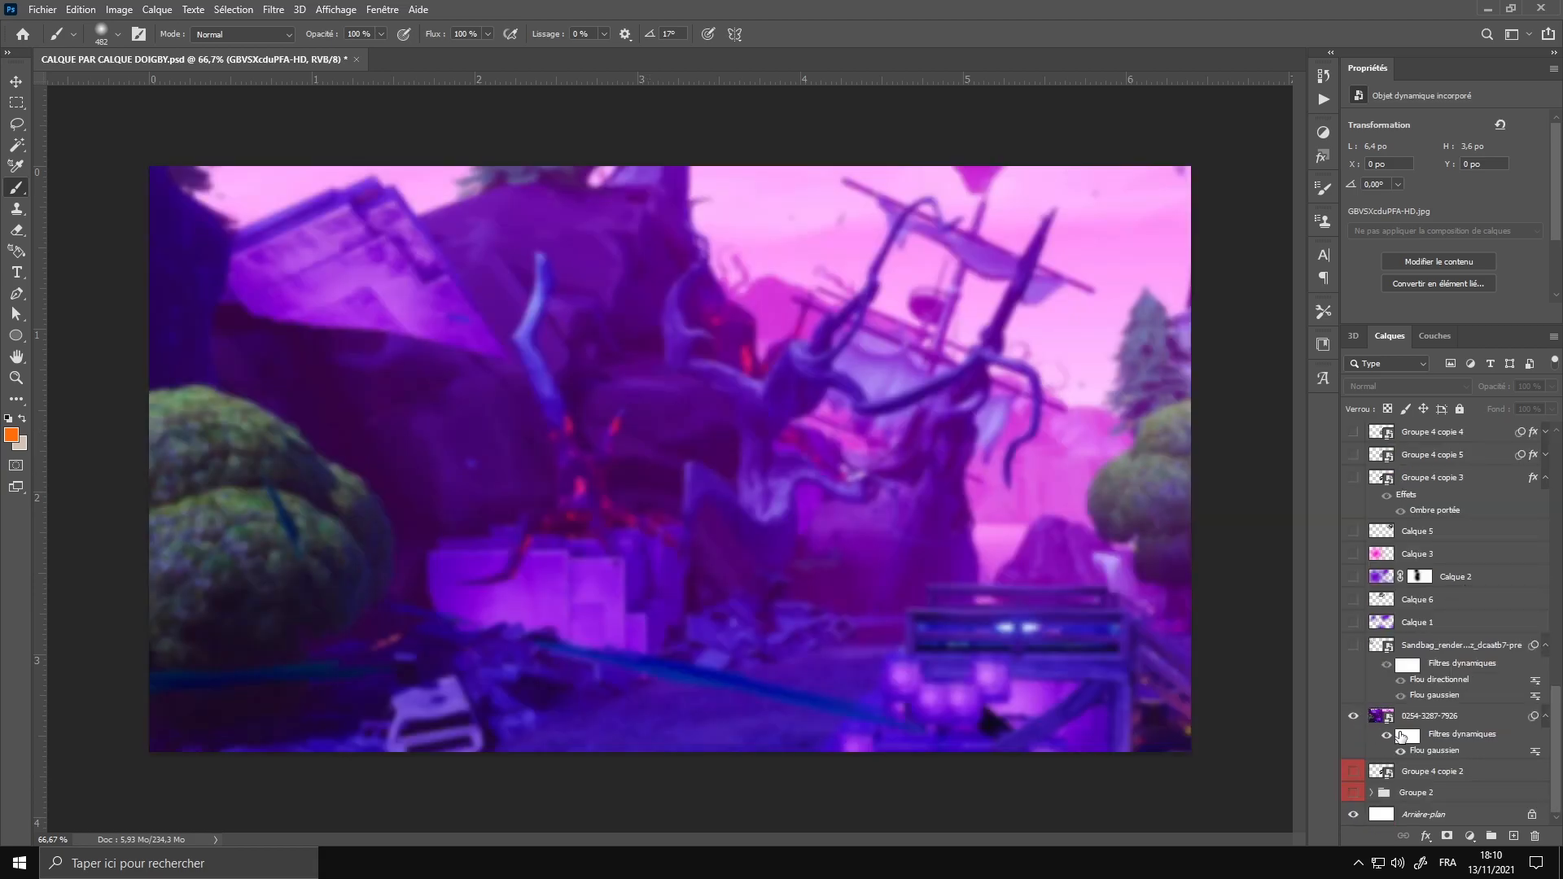
click(1387, 736)
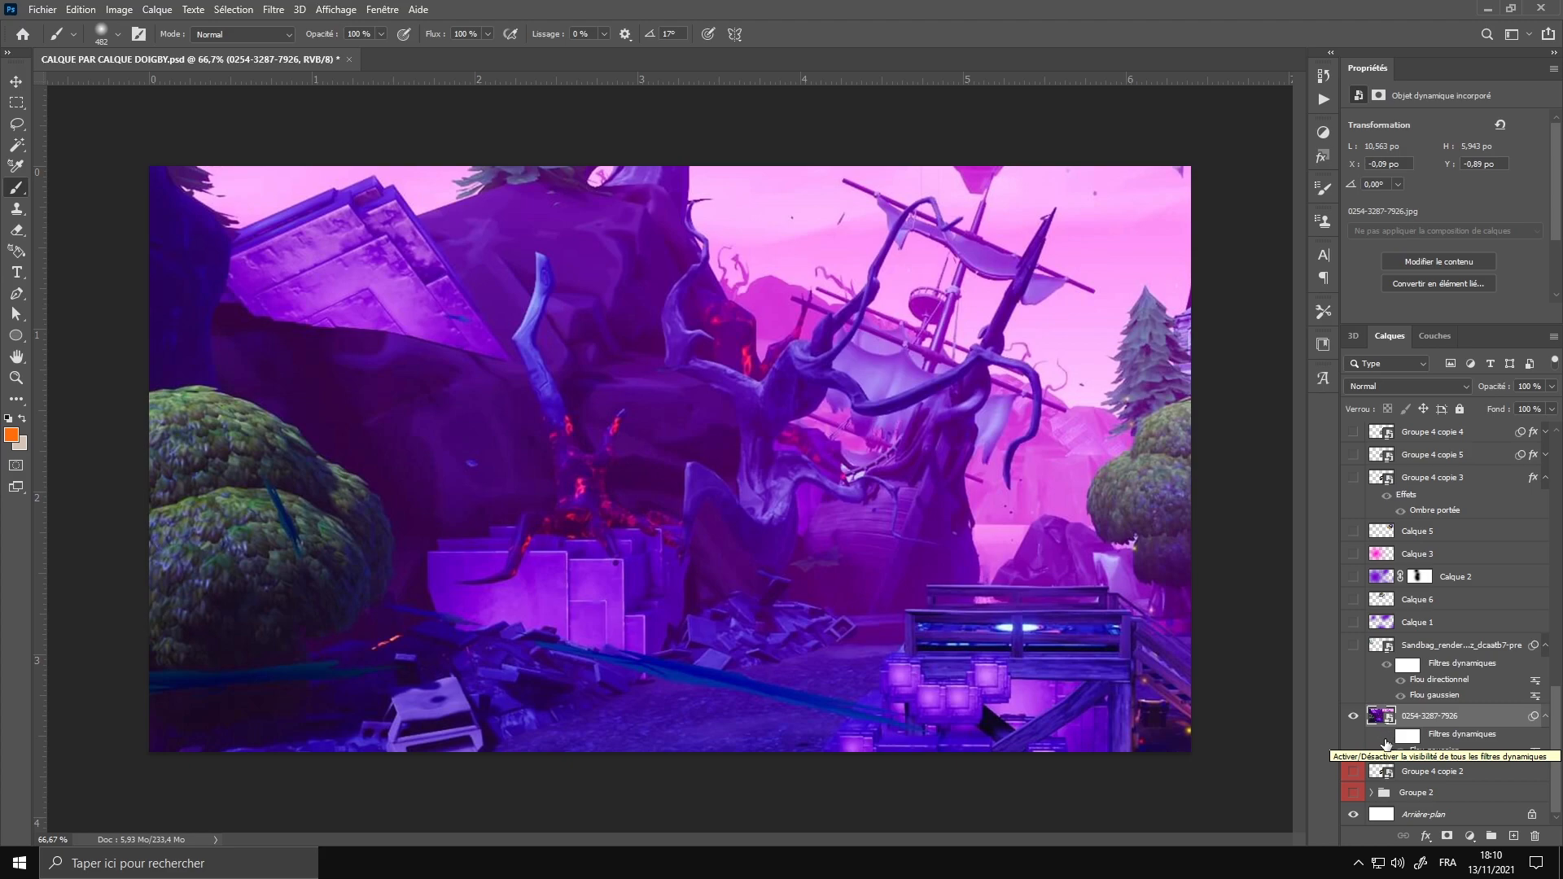
click(1387, 738)
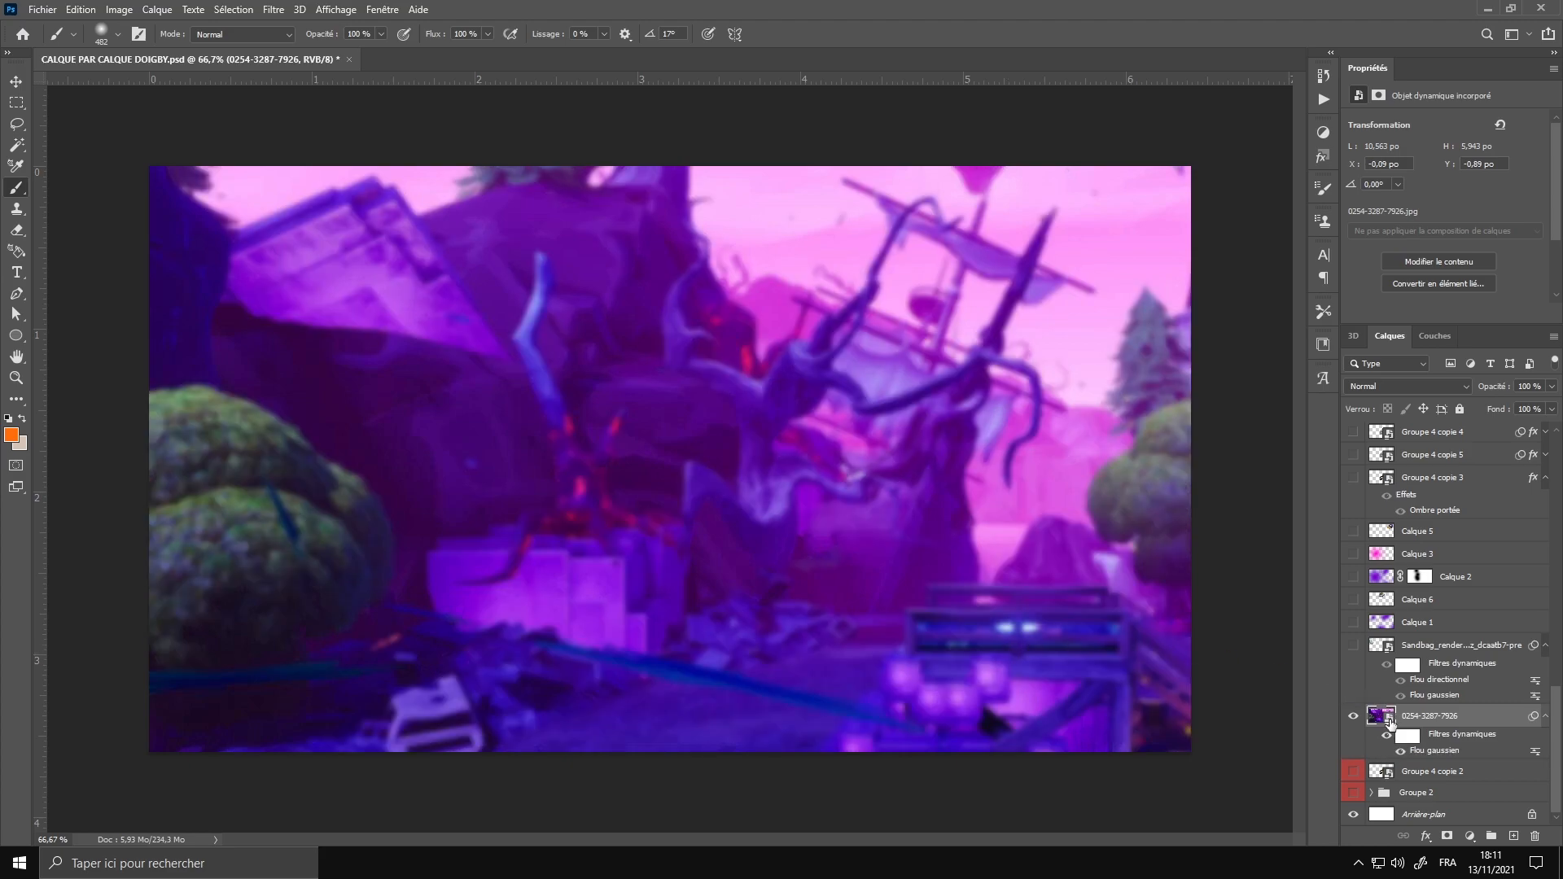
Show the Sandbag render layer and Calque 1 above the background, leaving Calque 1 selected
scroll(1433, 722, up, 1)
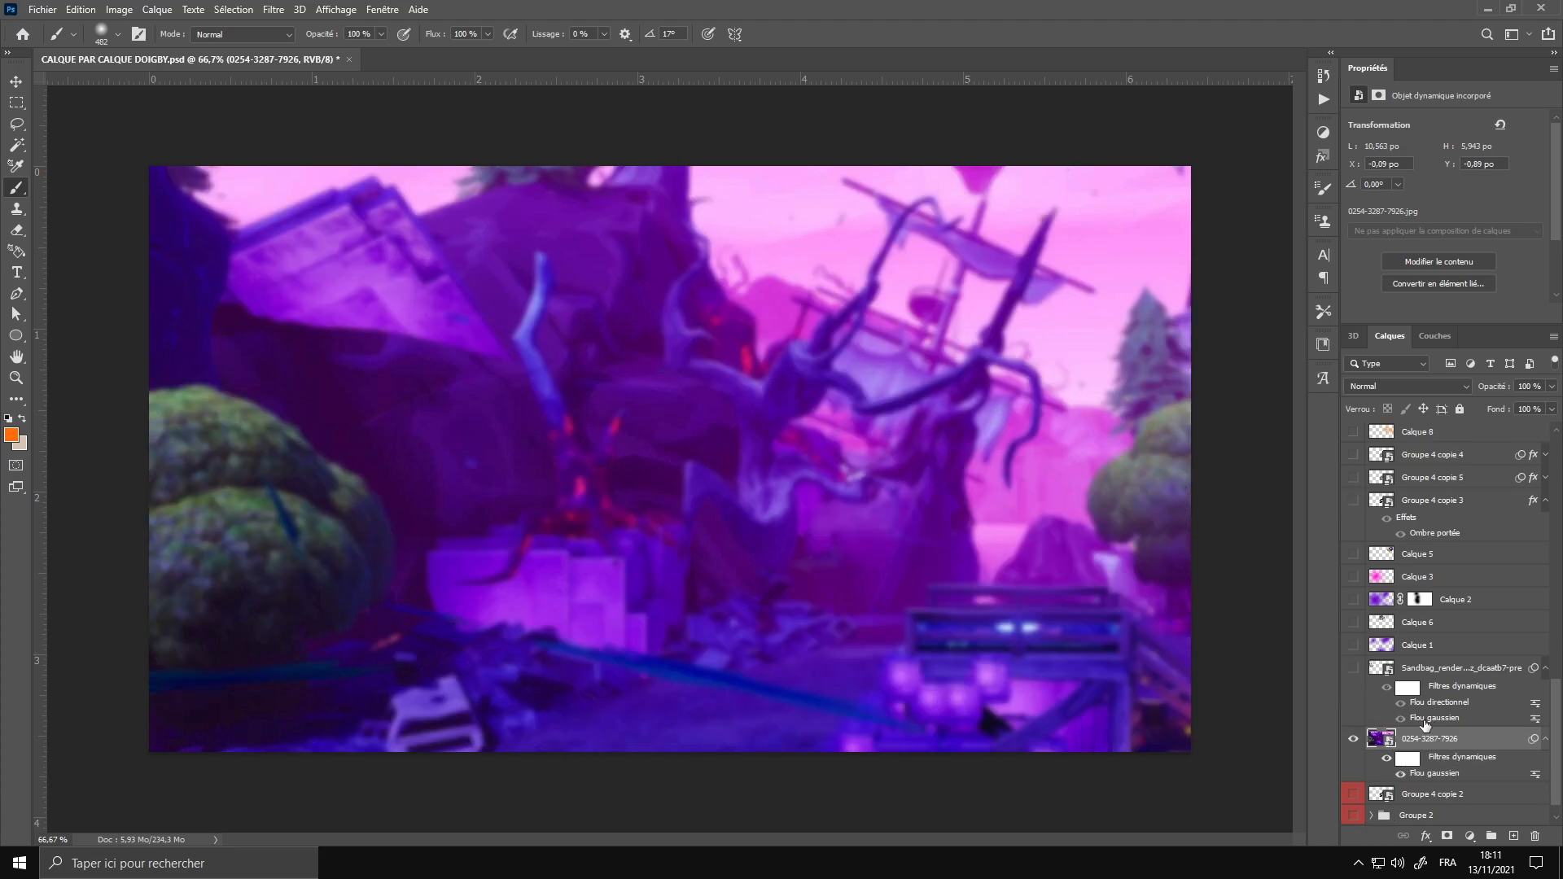
click(1354, 668)
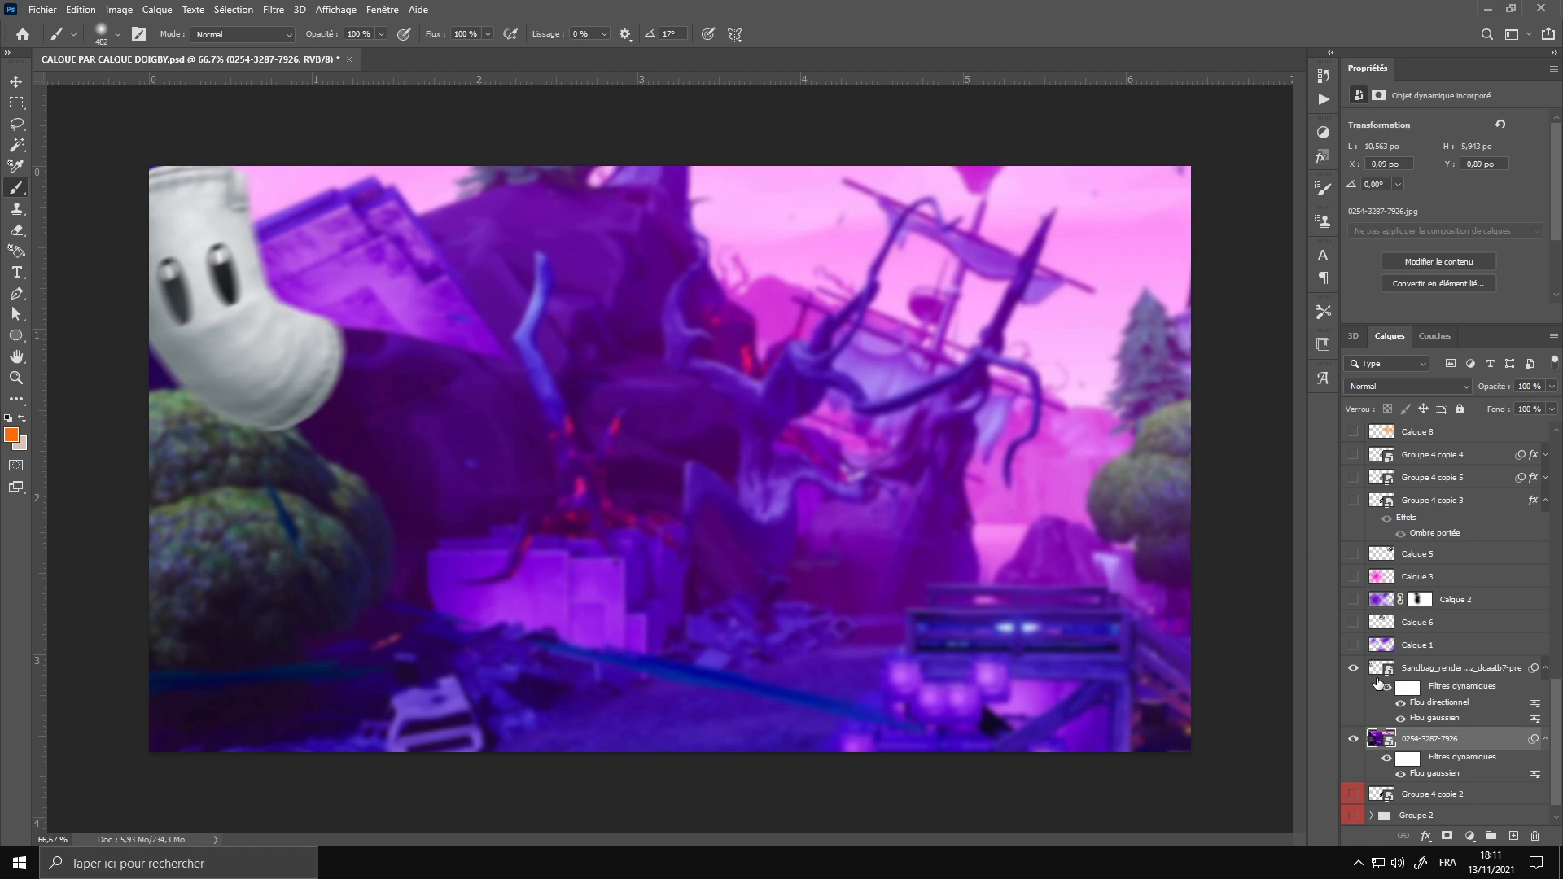
click(1354, 646)
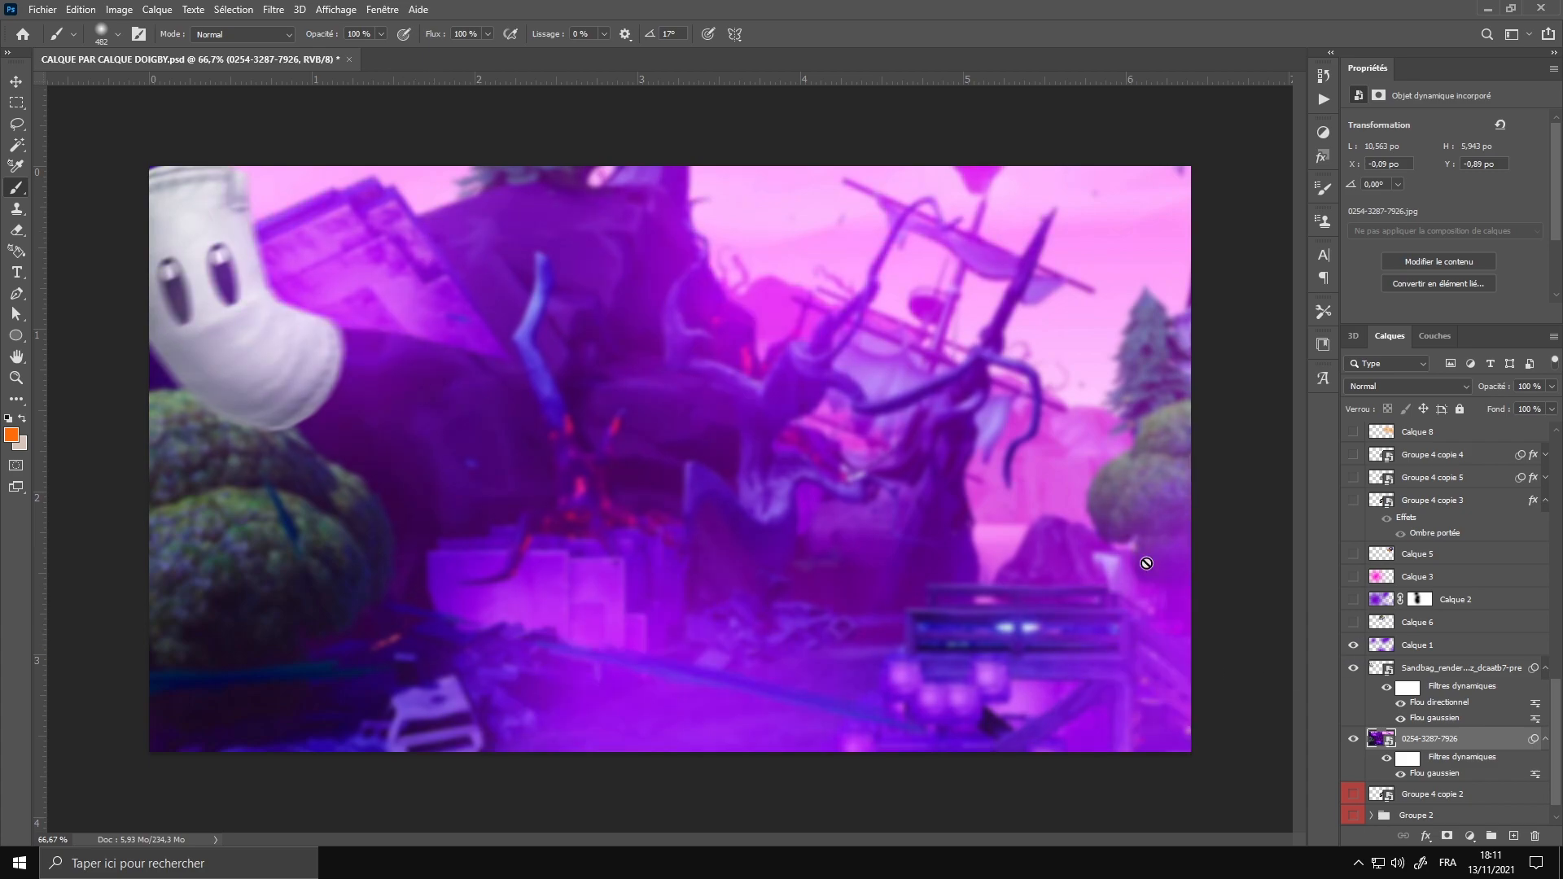
click(1431, 648)
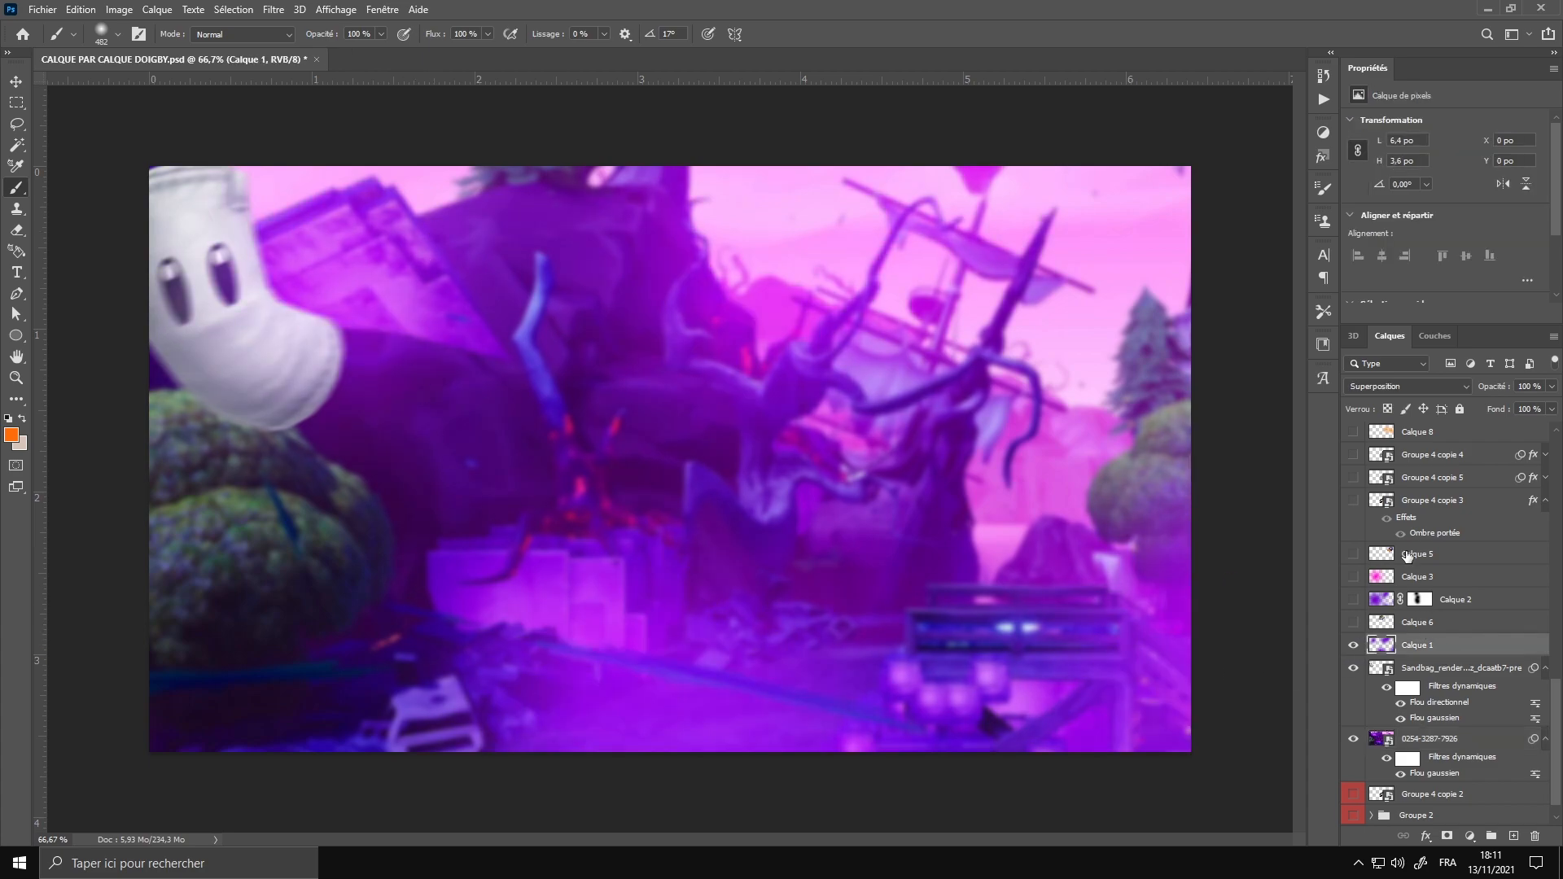
Show Calque 6 and Calque 2, selecting each layer, and select the layer mask of Calque 2
click(1352, 622)
click(1435, 629)
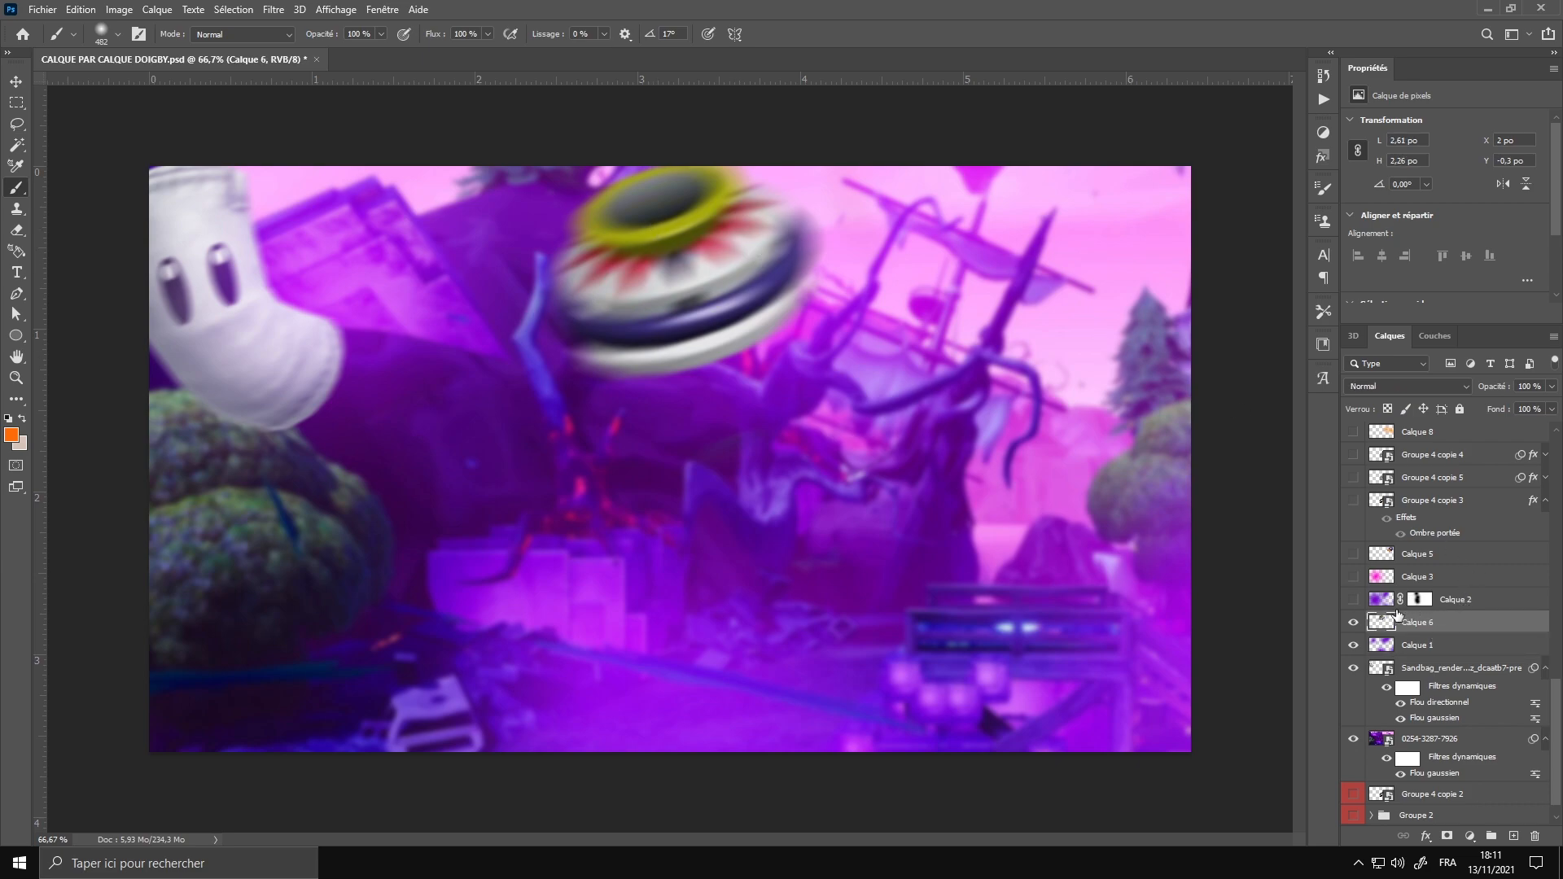
click(1354, 600)
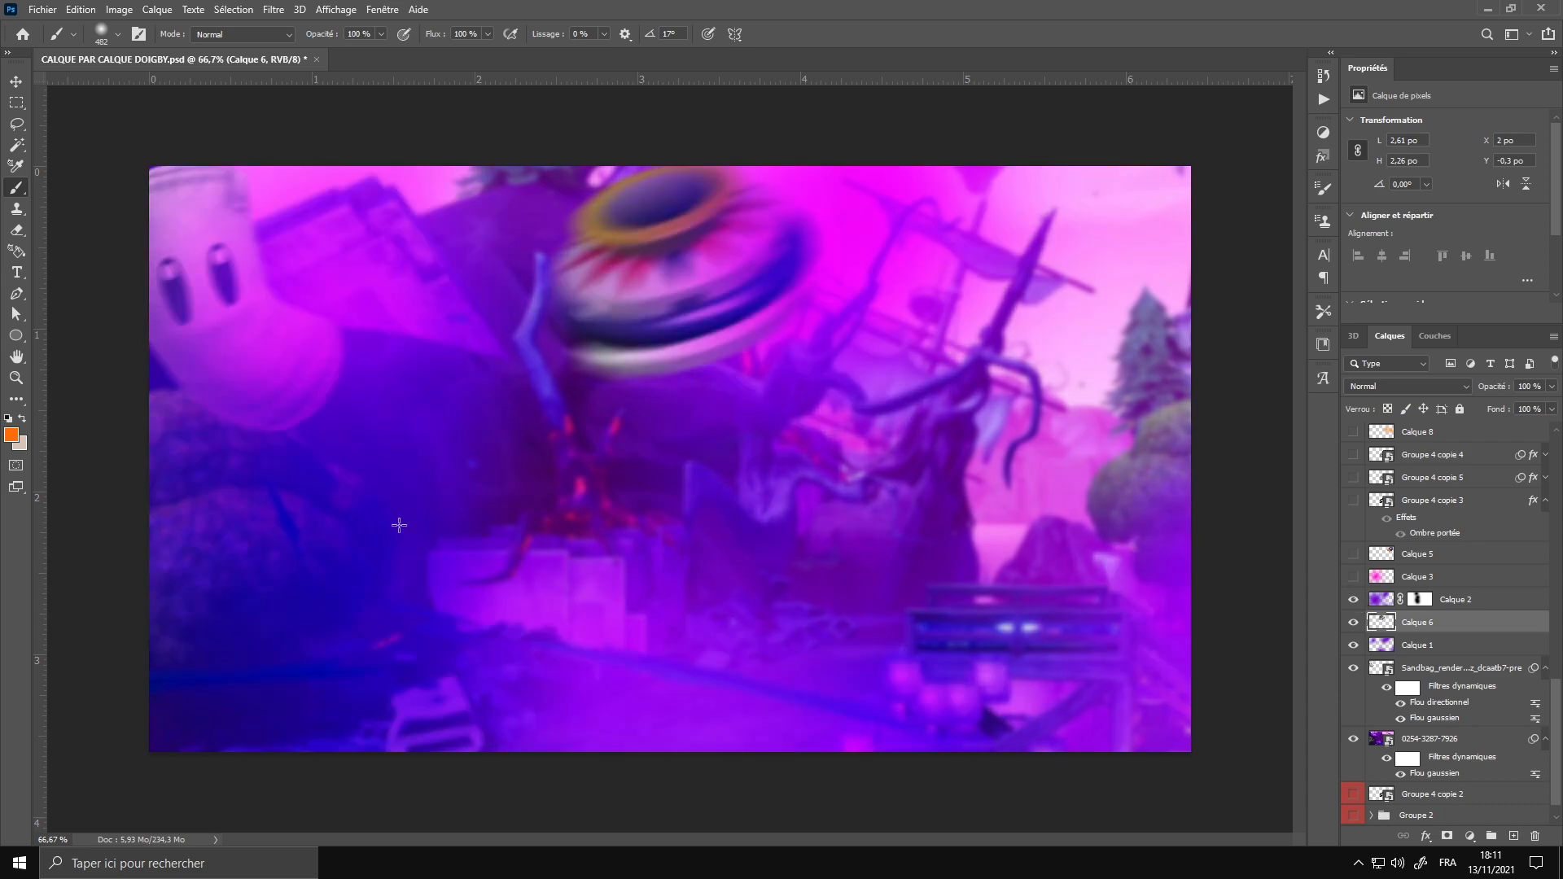
click(1470, 600)
scroll(1457, 602, up, 1)
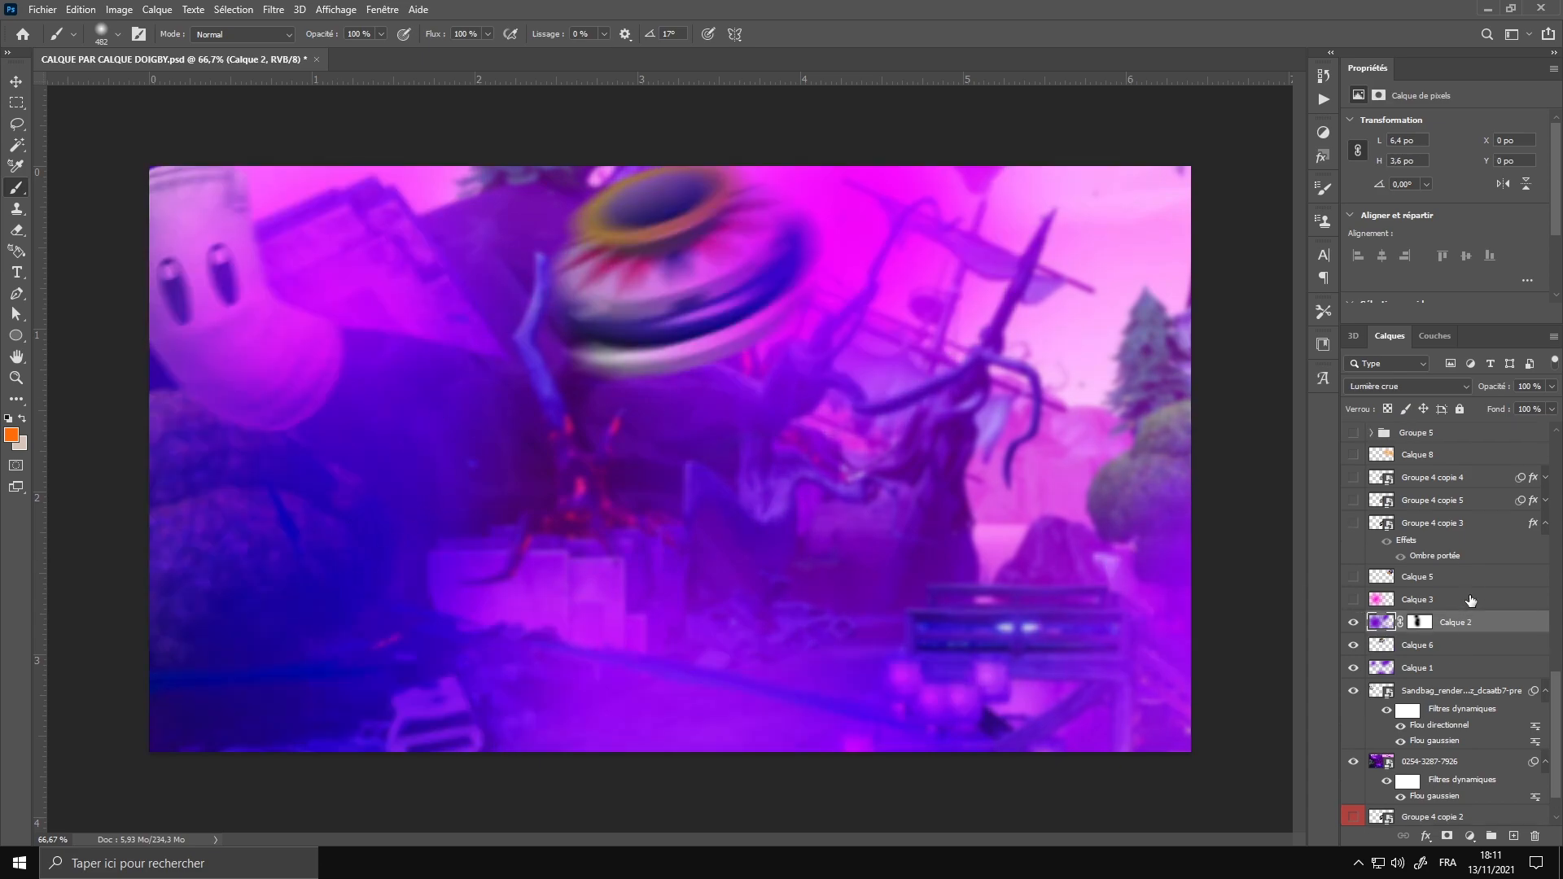
click(1419, 621)
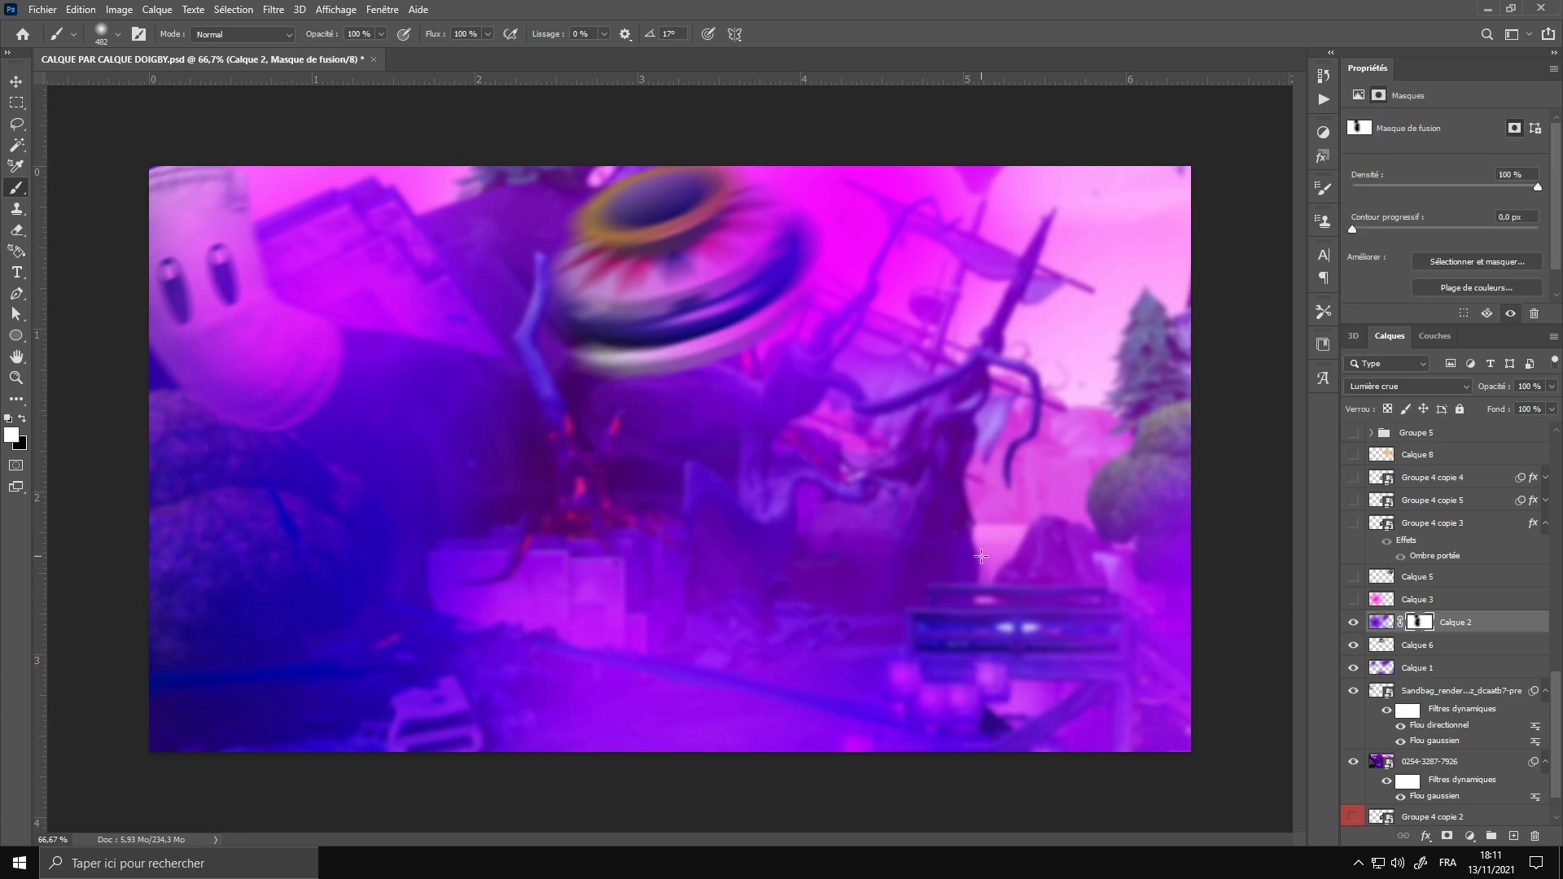
Show Calque 3 and the bomb character on Calque 5, and select Calque 5
click(1352, 599)
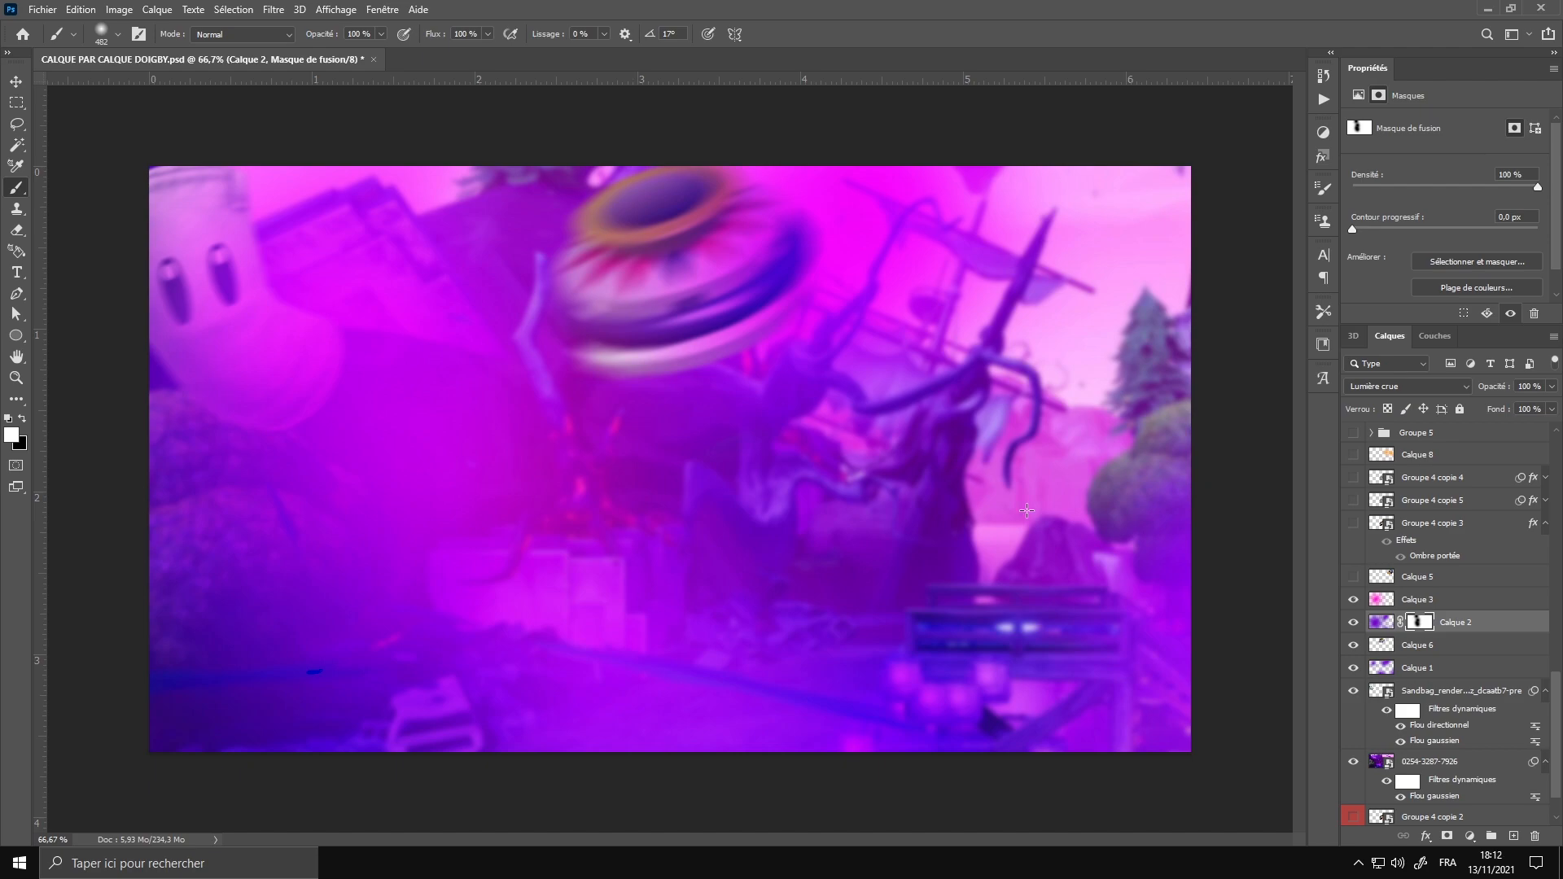
scroll(1465, 623, up, 1)
click(1354, 623)
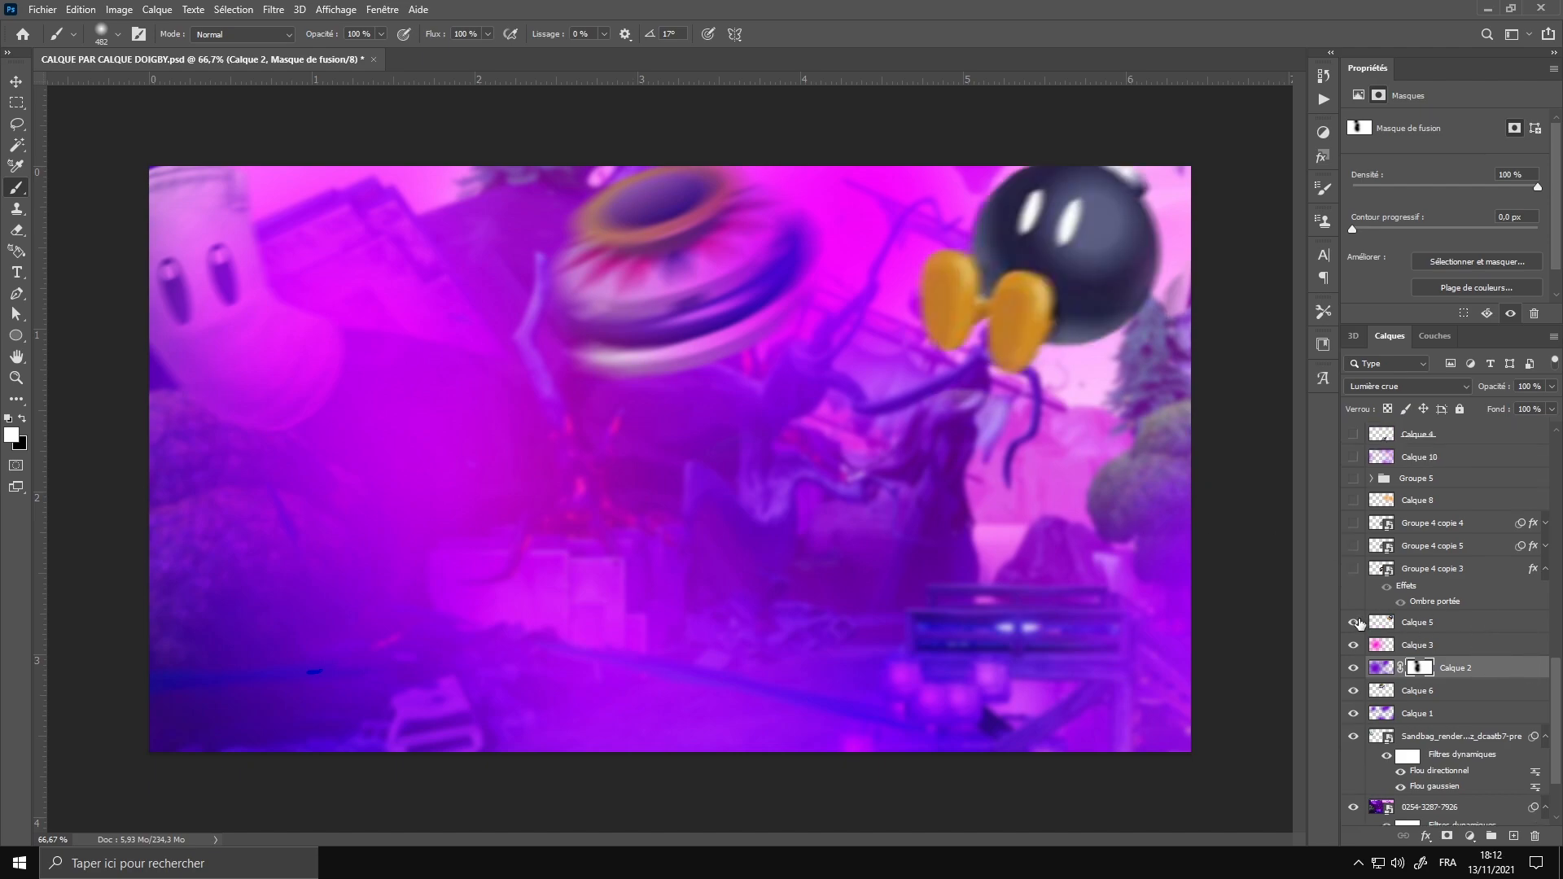
click(1420, 622)
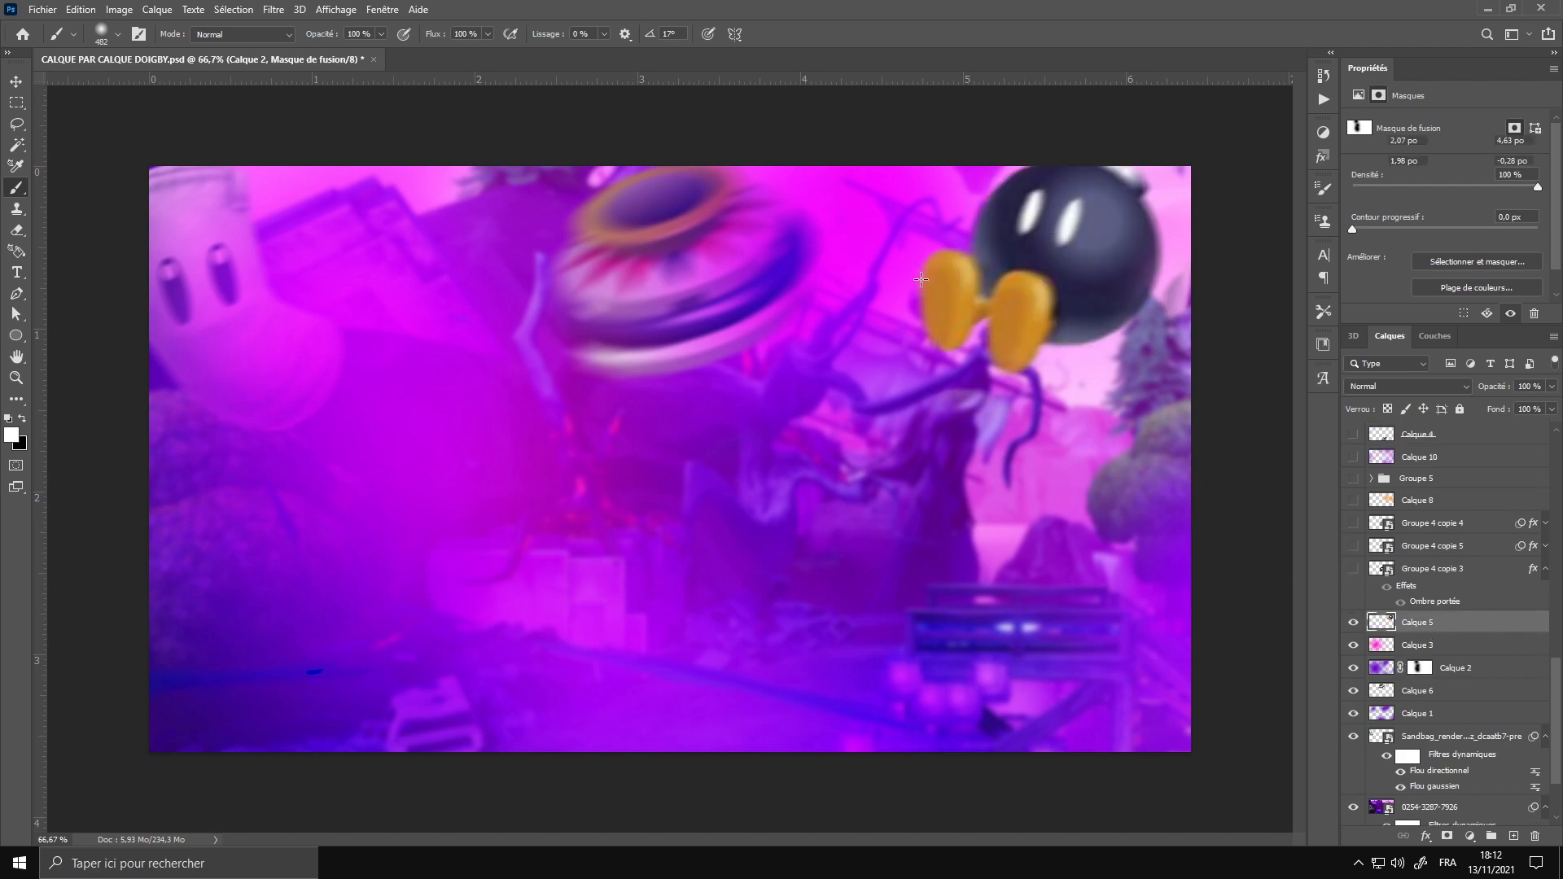
alt+click(993, 264)
scroll(1430, 664, up, 1)
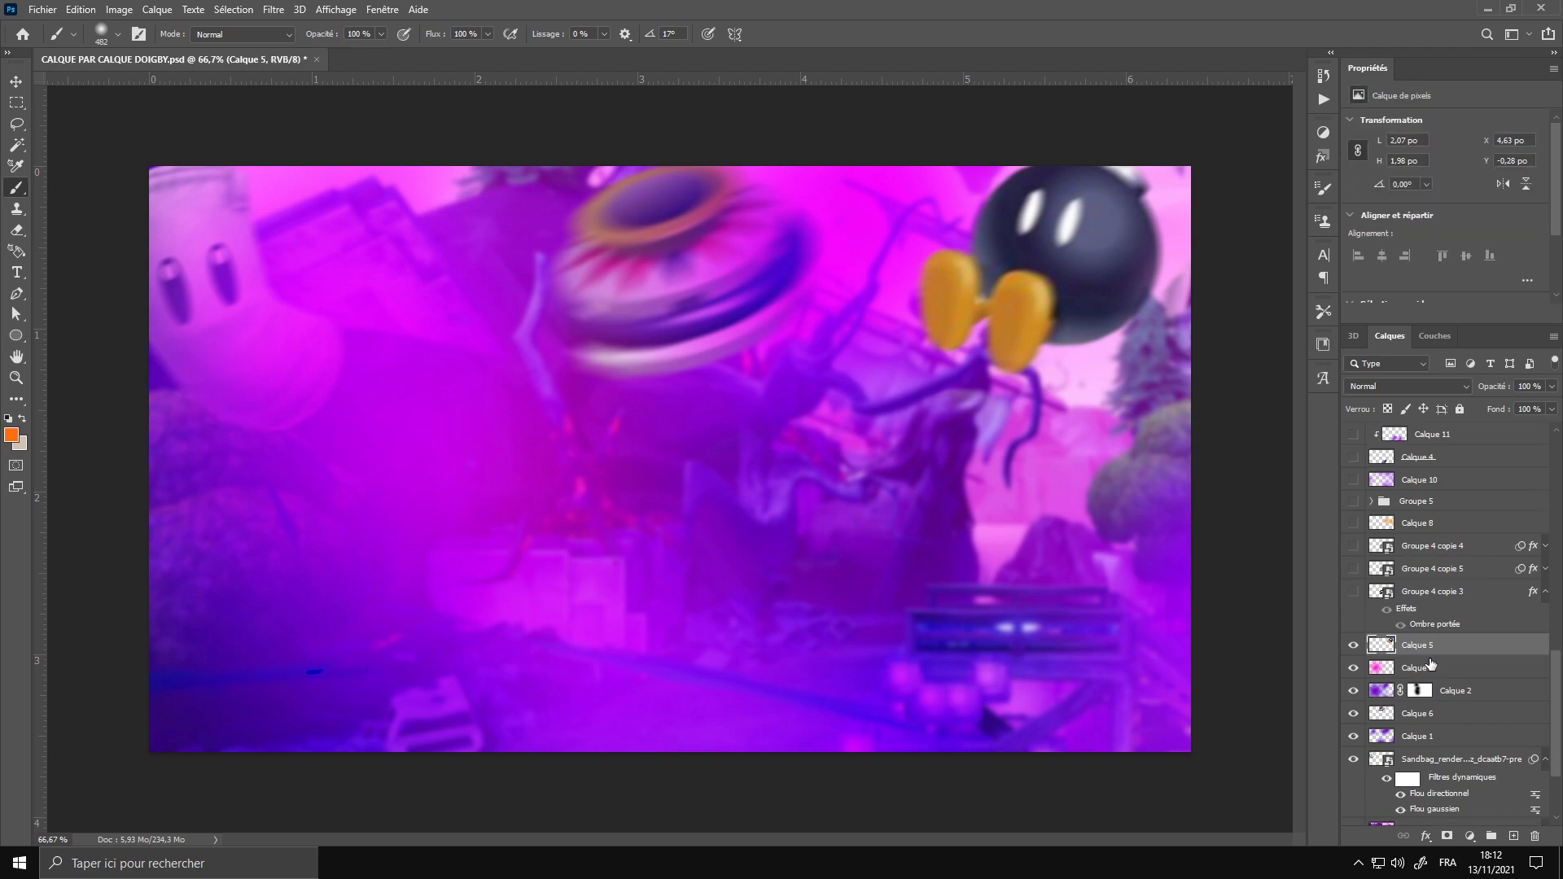
Preview the title versions Groupe 4 copie 3, Groupe 3, Groupe 4 and Groupe 4 copie one at a time, hiding each again
scroll(1399, 675, up, 2)
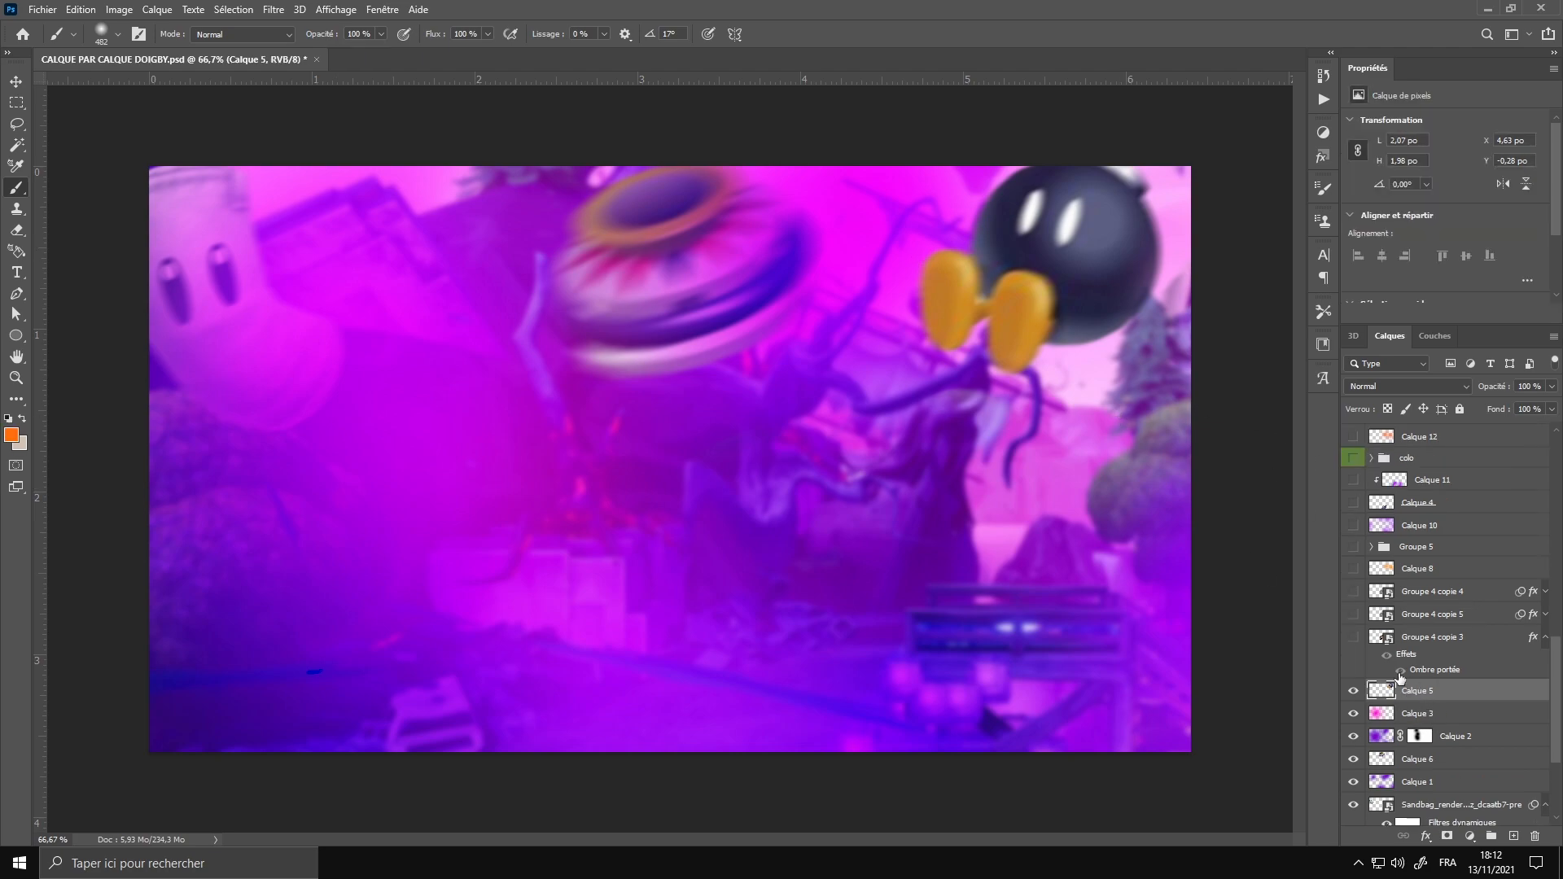
click(1353, 637)
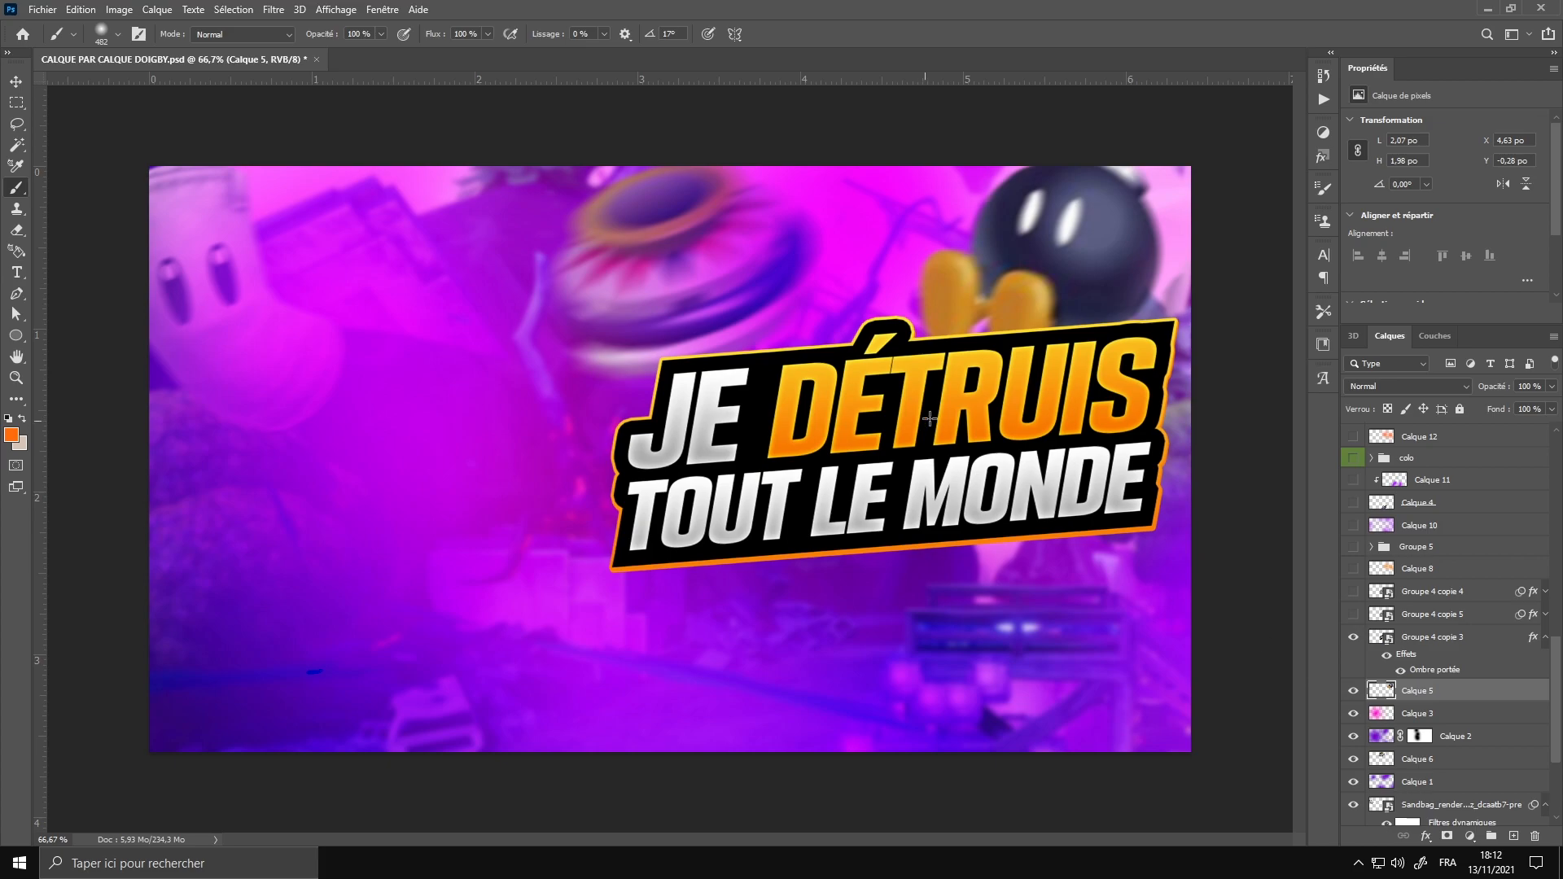
scroll(1416, 668, up, 5)
click(1352, 574)
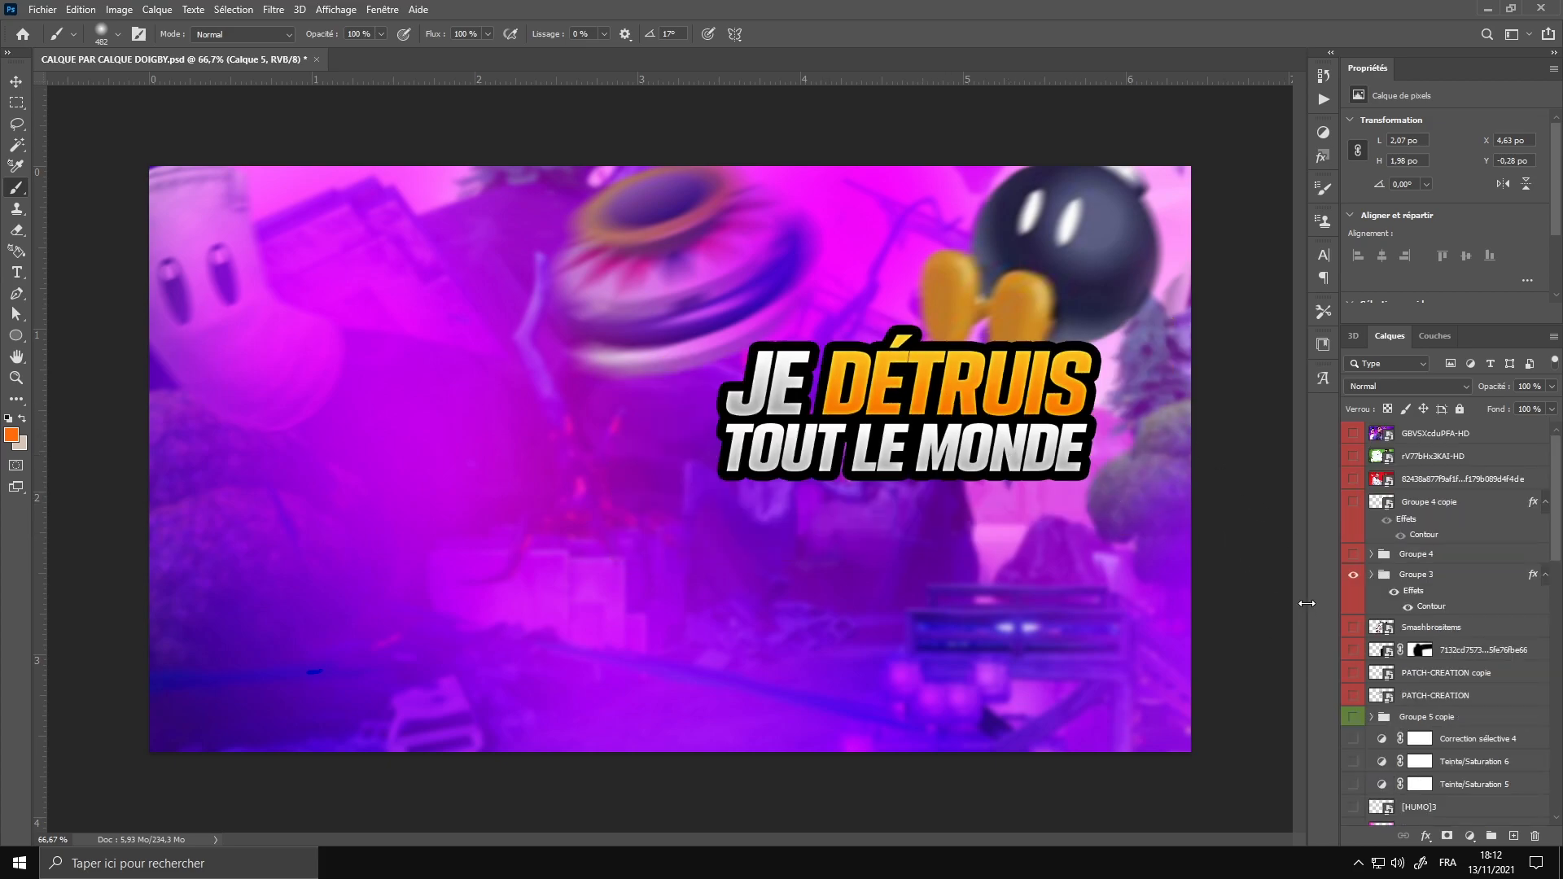
click(1354, 575)
click(1354, 555)
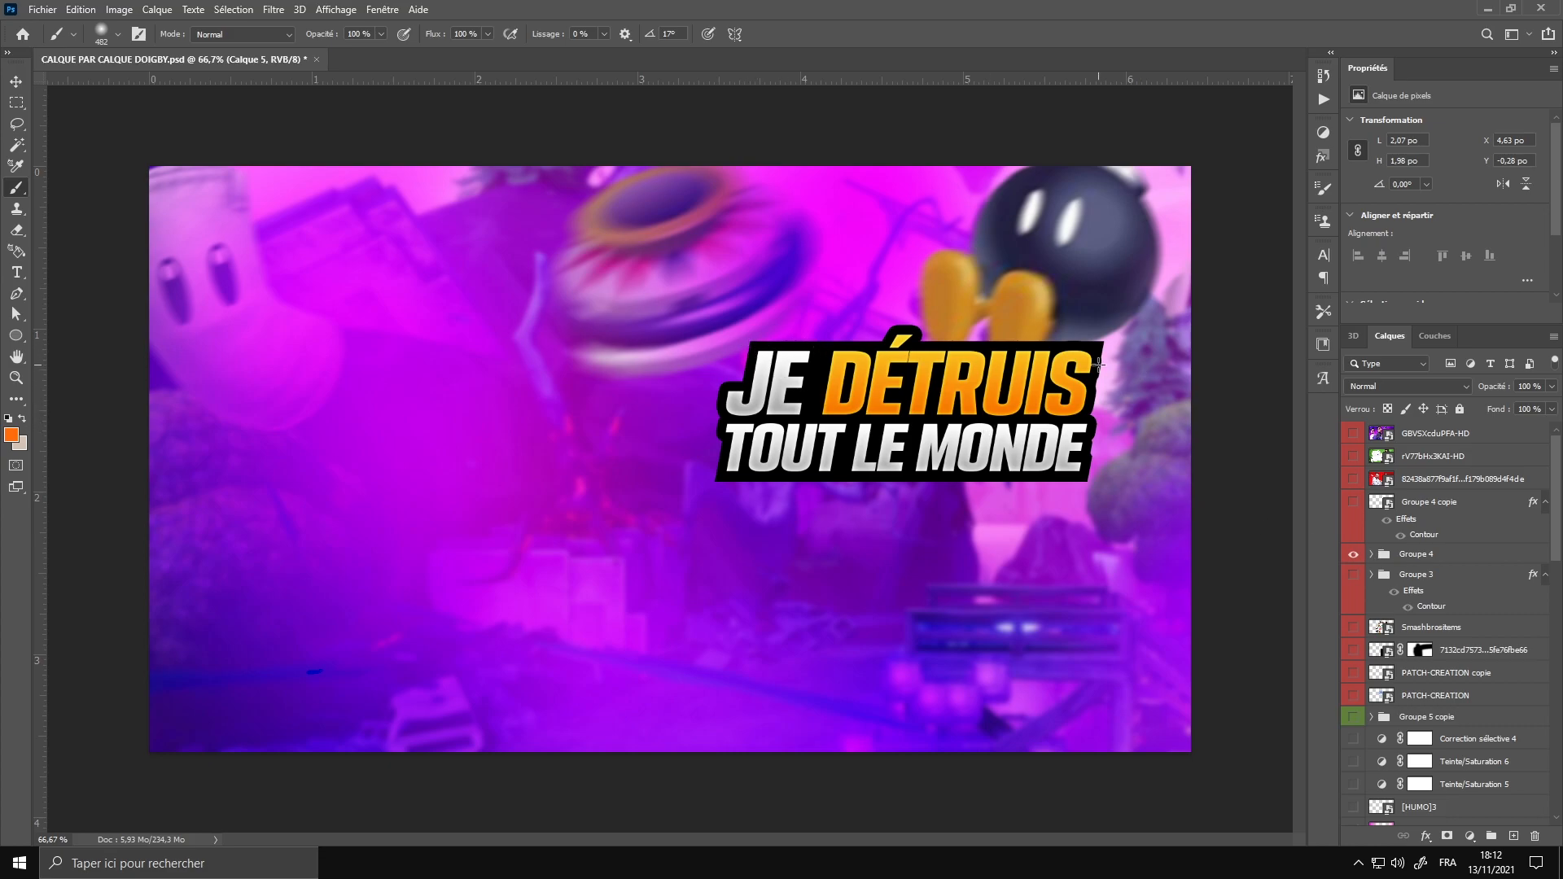
click(1353, 562)
click(1353, 502)
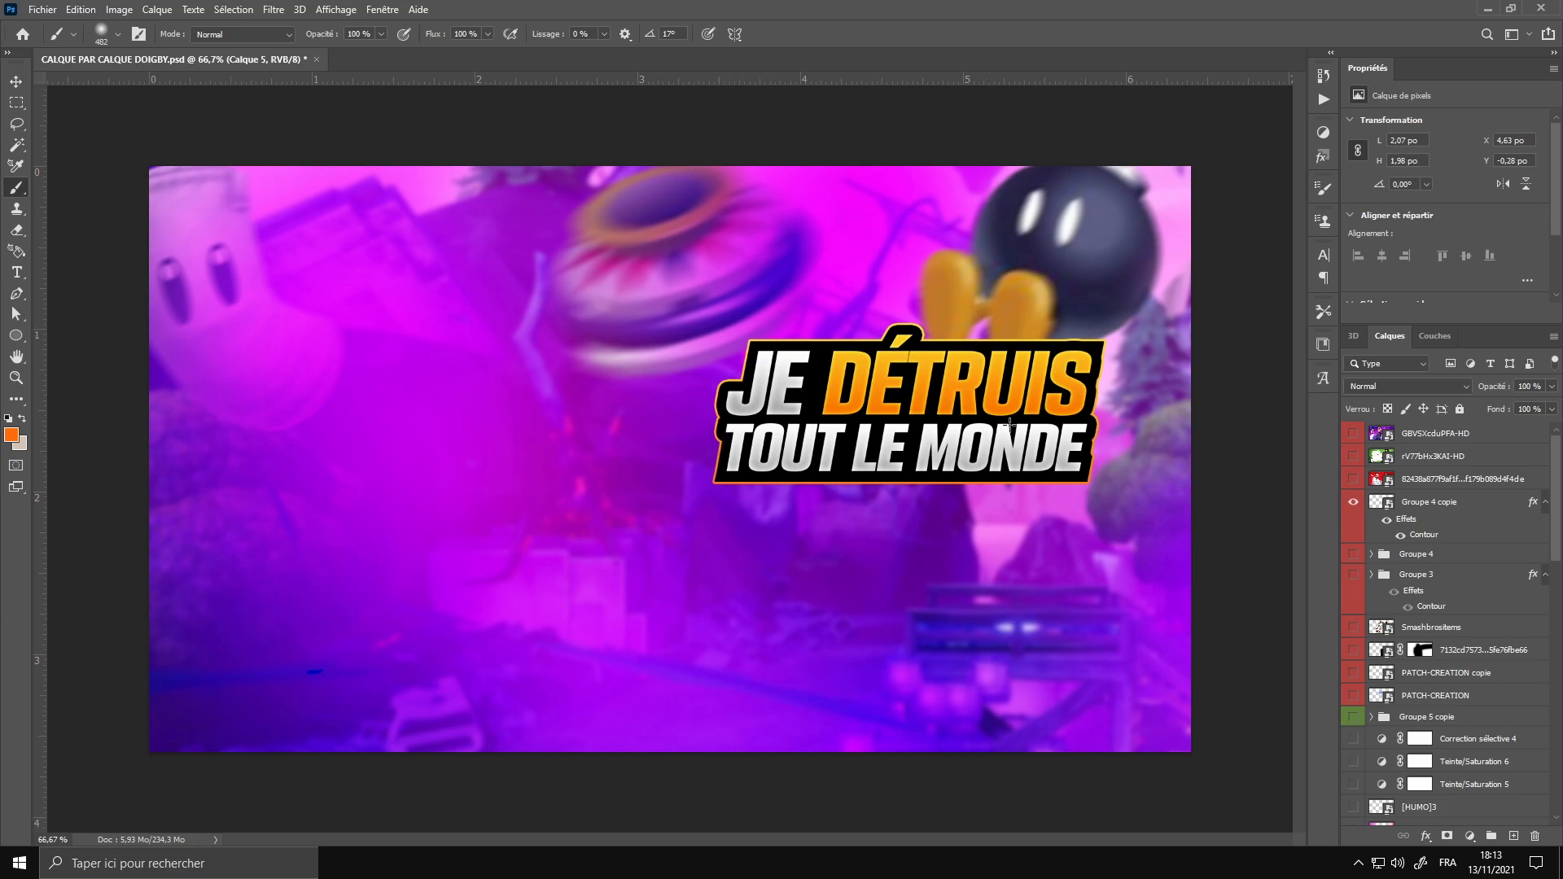
click(1353, 505)
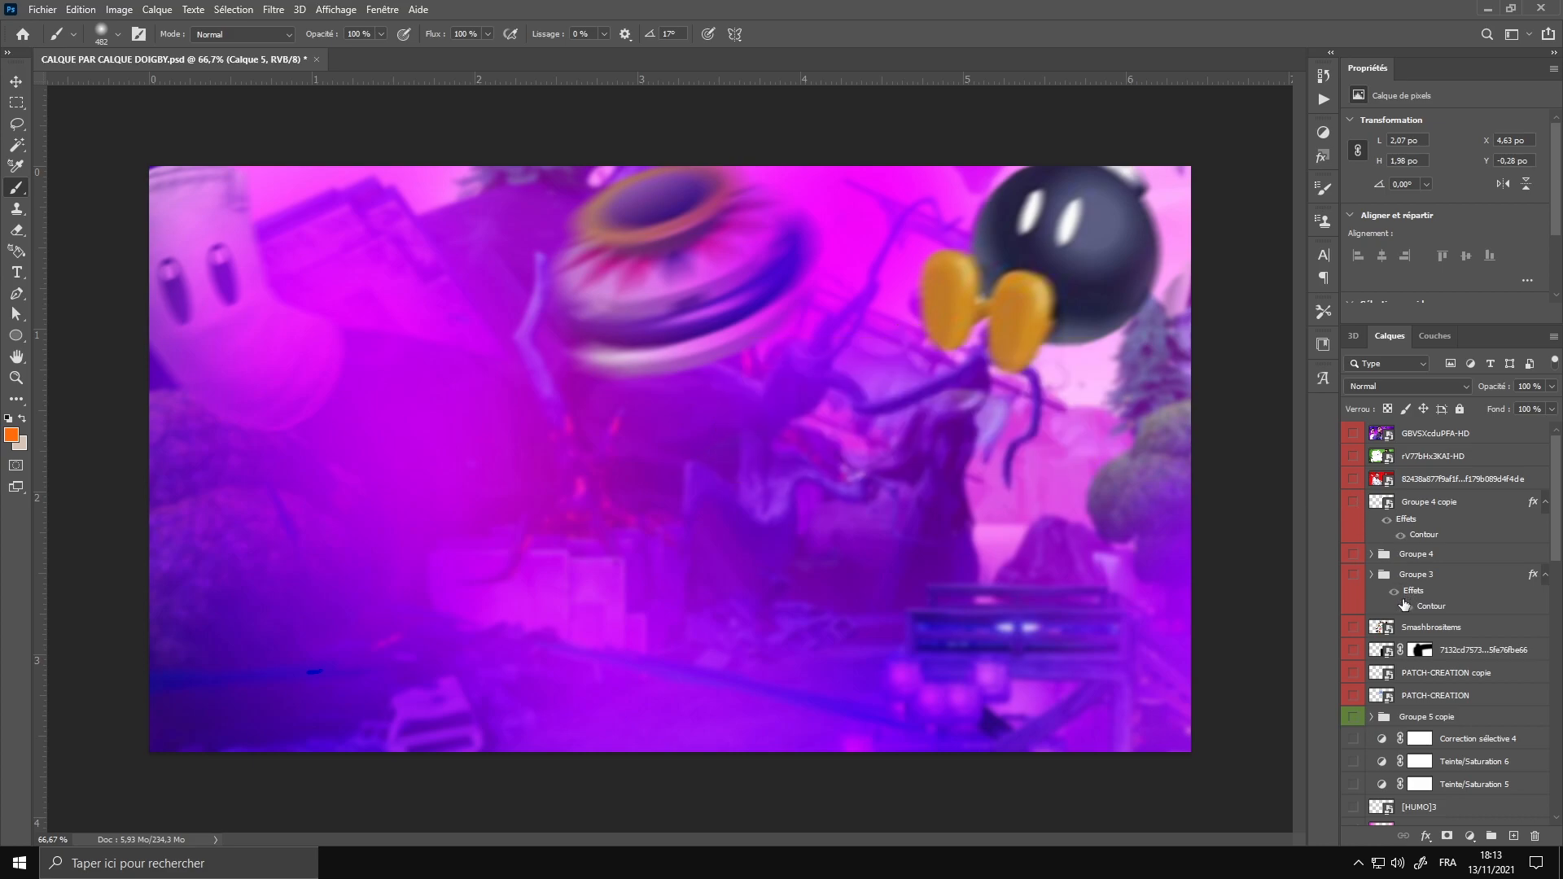
Show the title layers Groupe 4 copie 3 and Groupe 4 copie 5, and expand the effects and filters of Groupe 4 copie 5
scroll(1397, 606, down, 10)
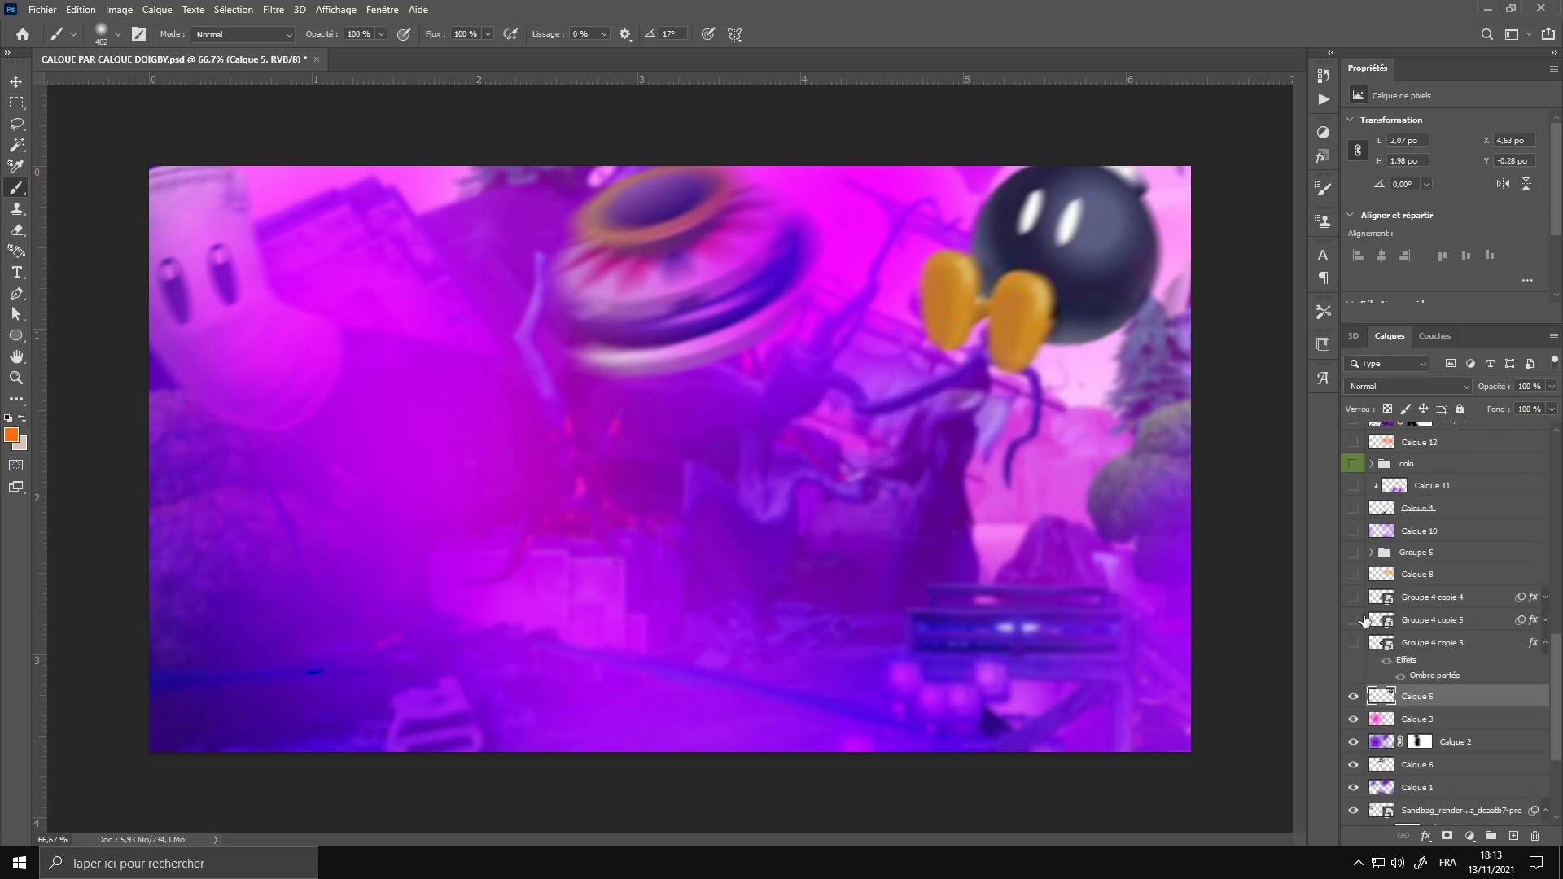
click(1353, 642)
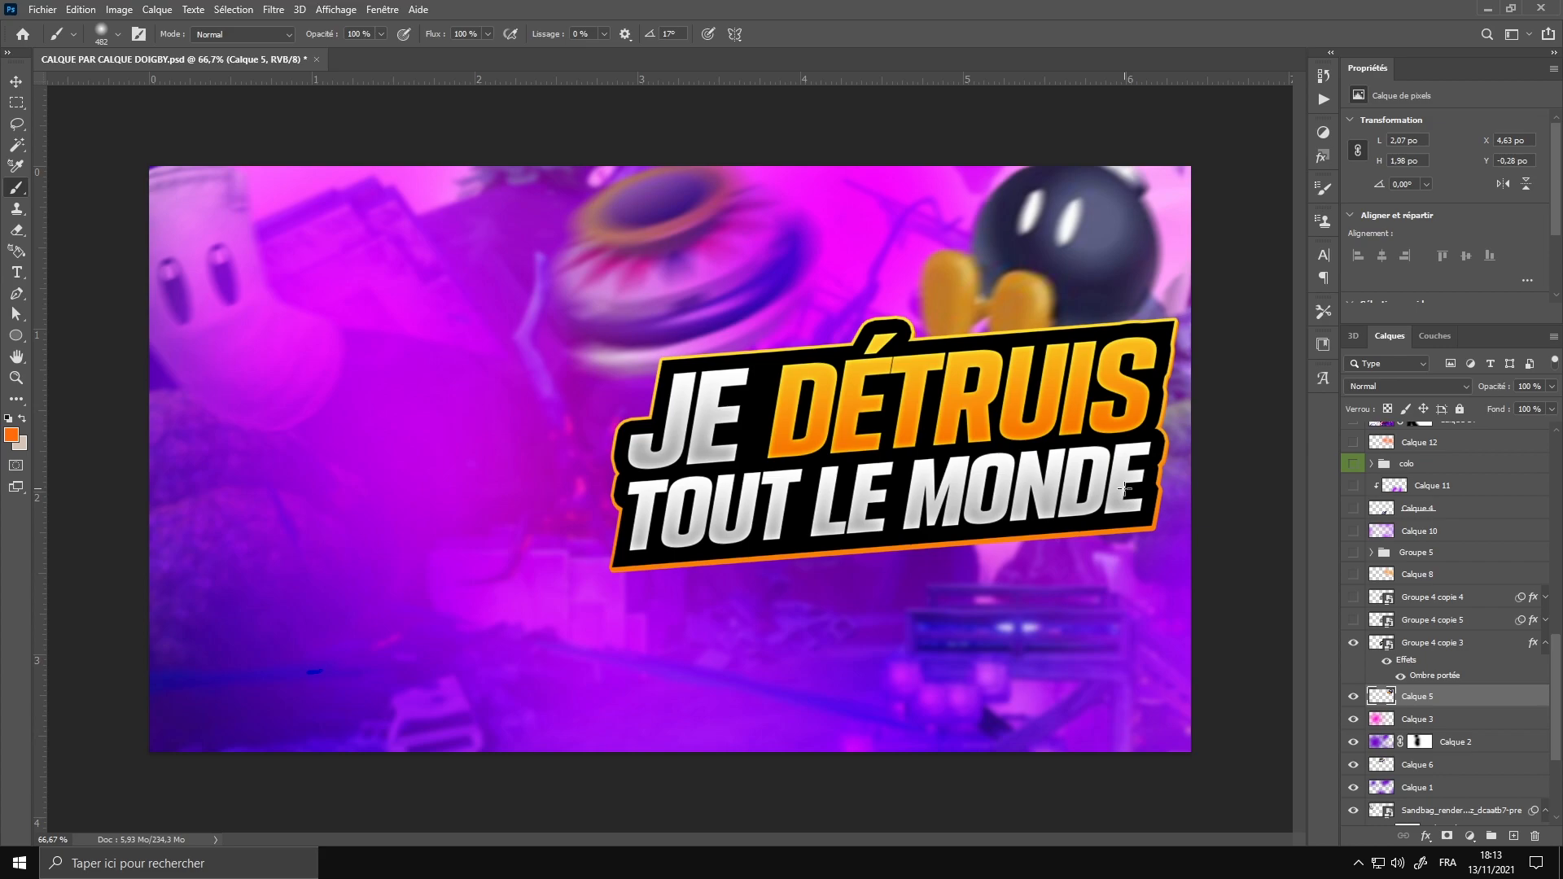
click(1352, 619)
click(1409, 618)
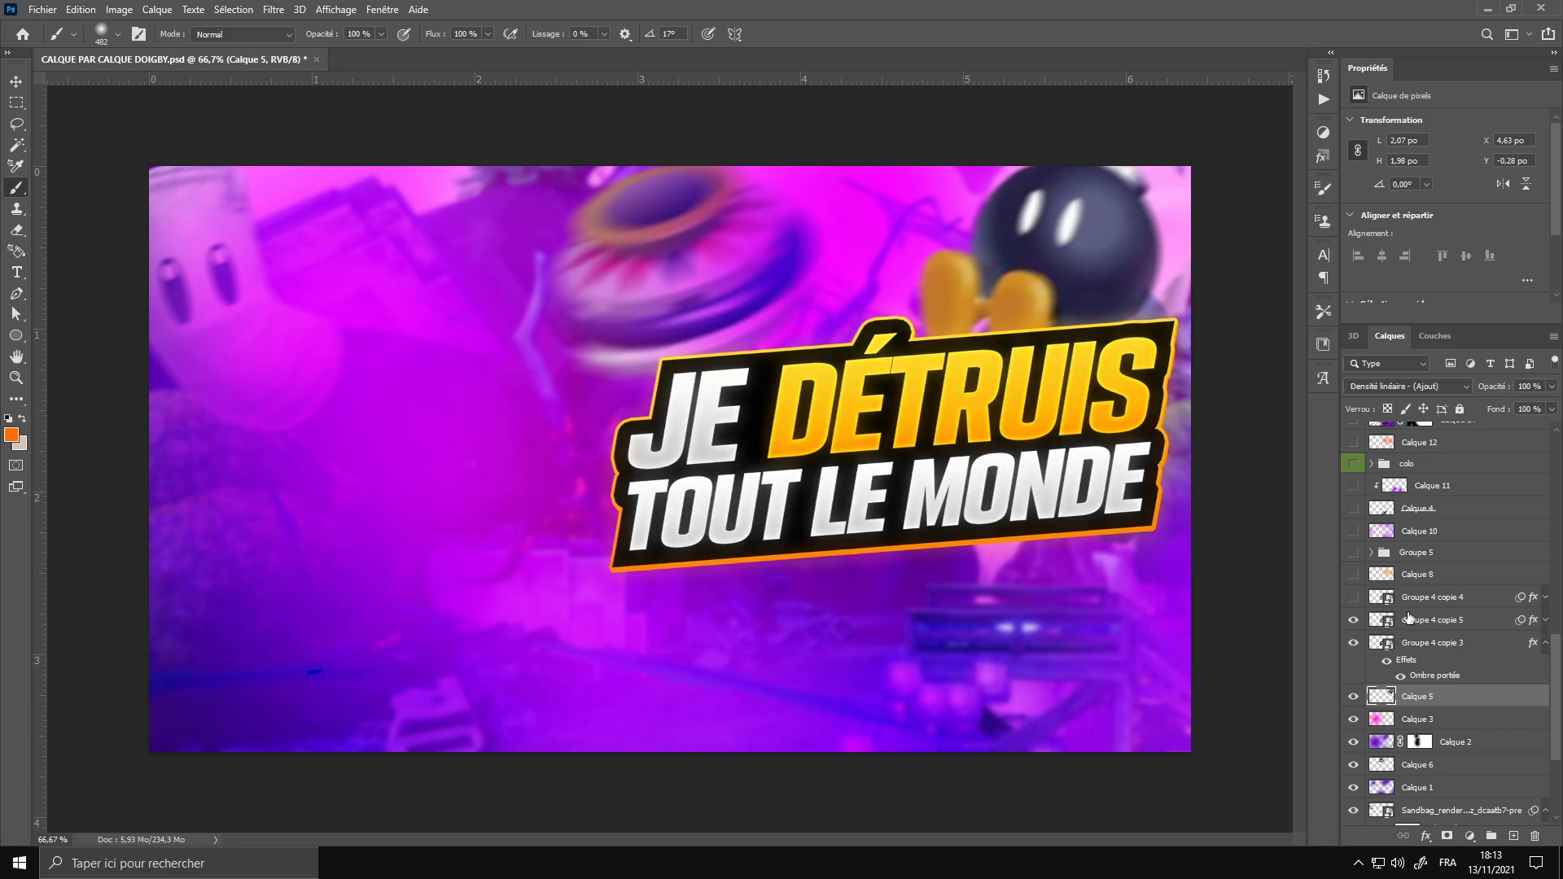
click(1544, 621)
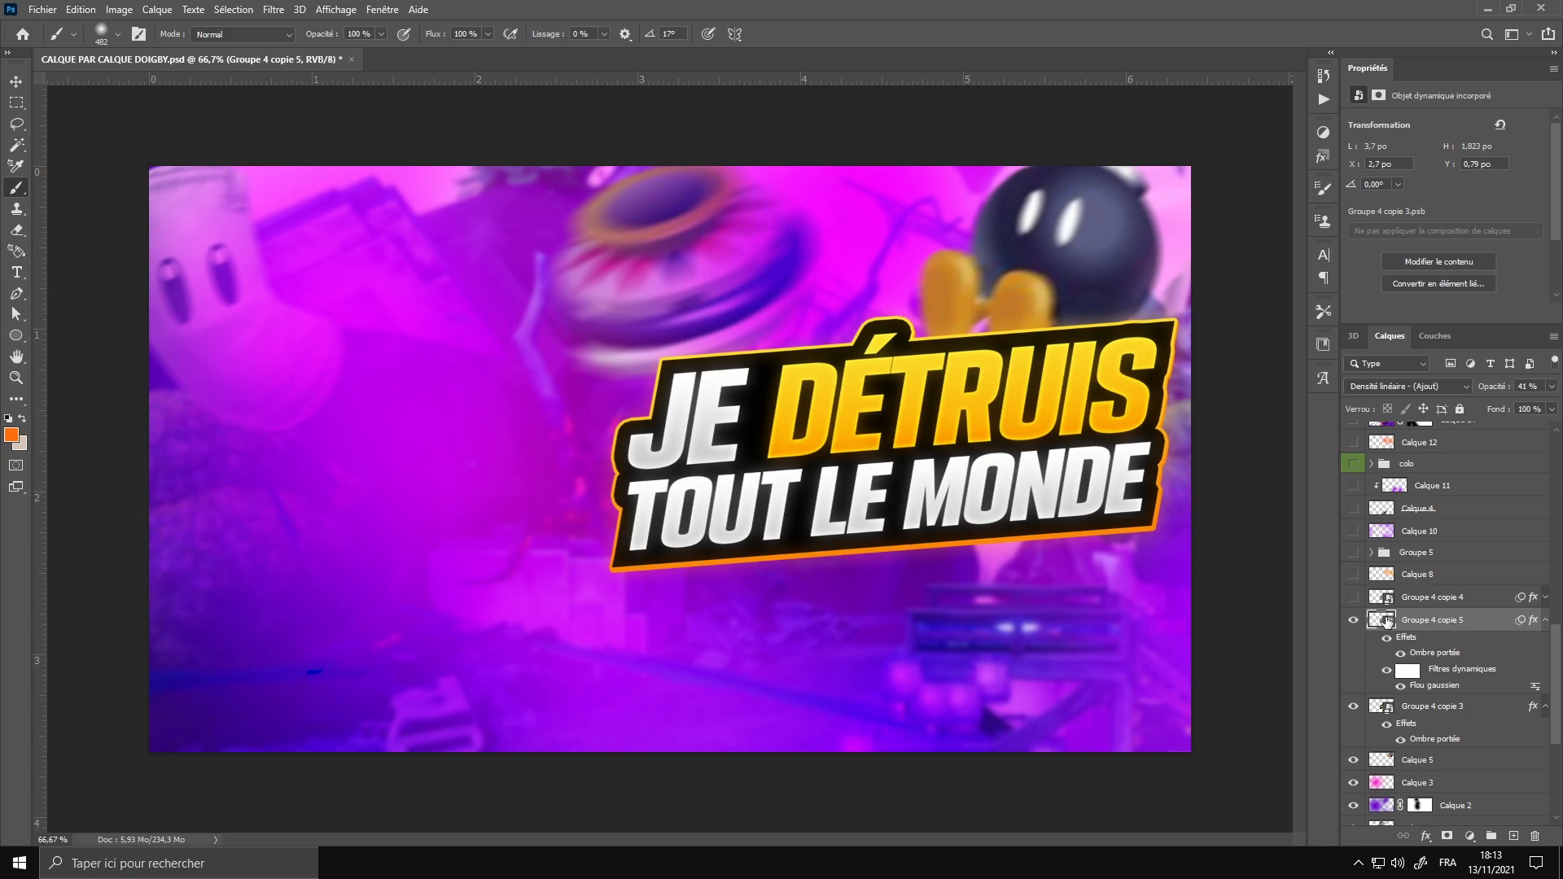
Show Groupe 4 copie 4 and Calque 8 over the title, selecting each layer to check its blending mode and opacity
click(1353, 597)
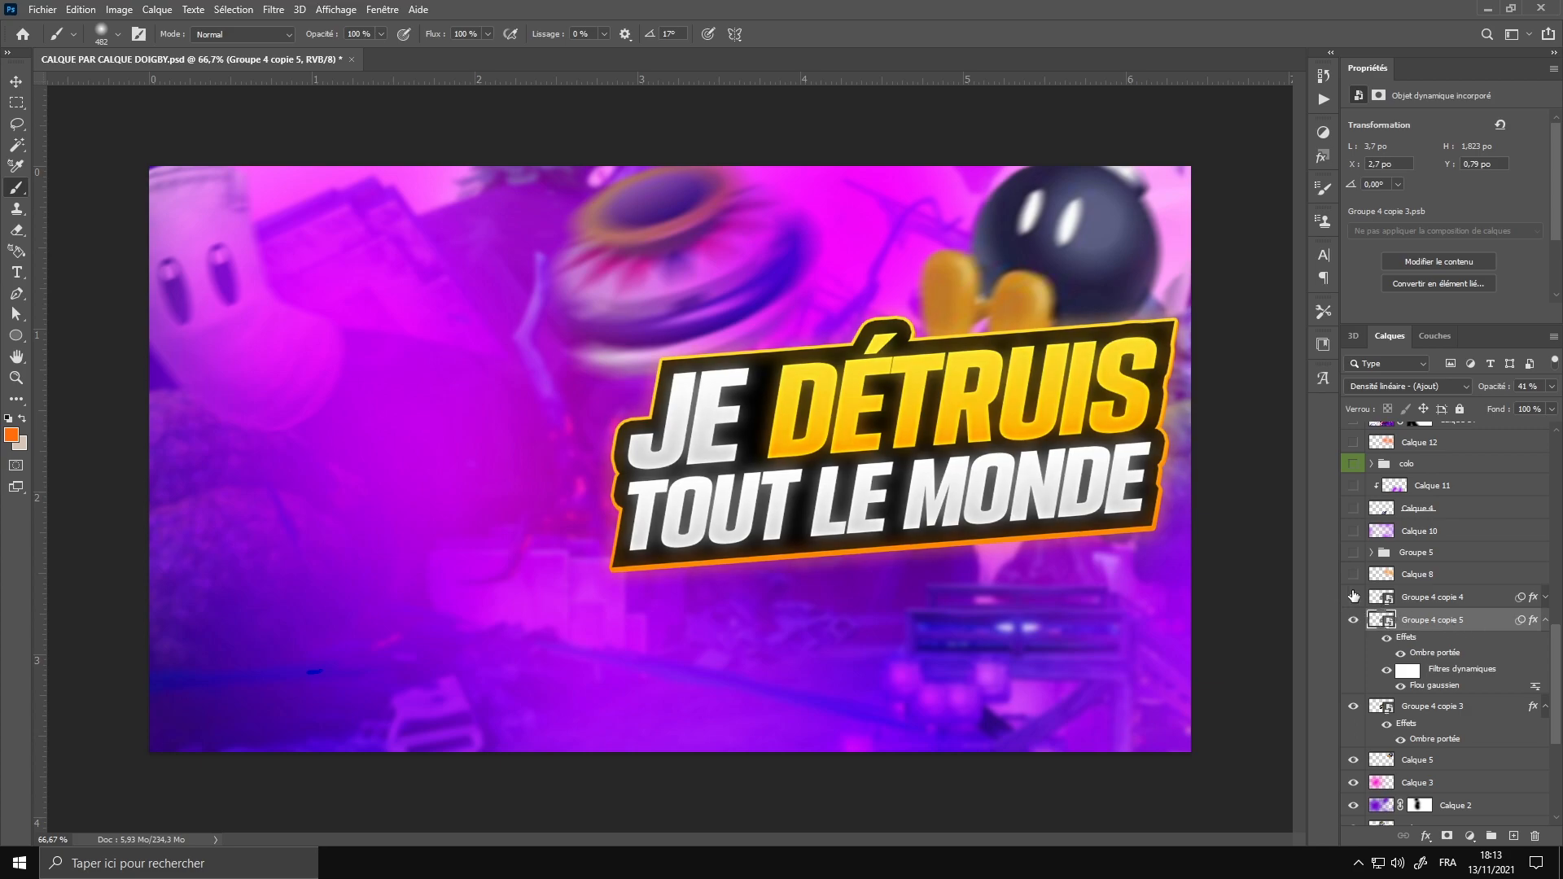
click(1430, 598)
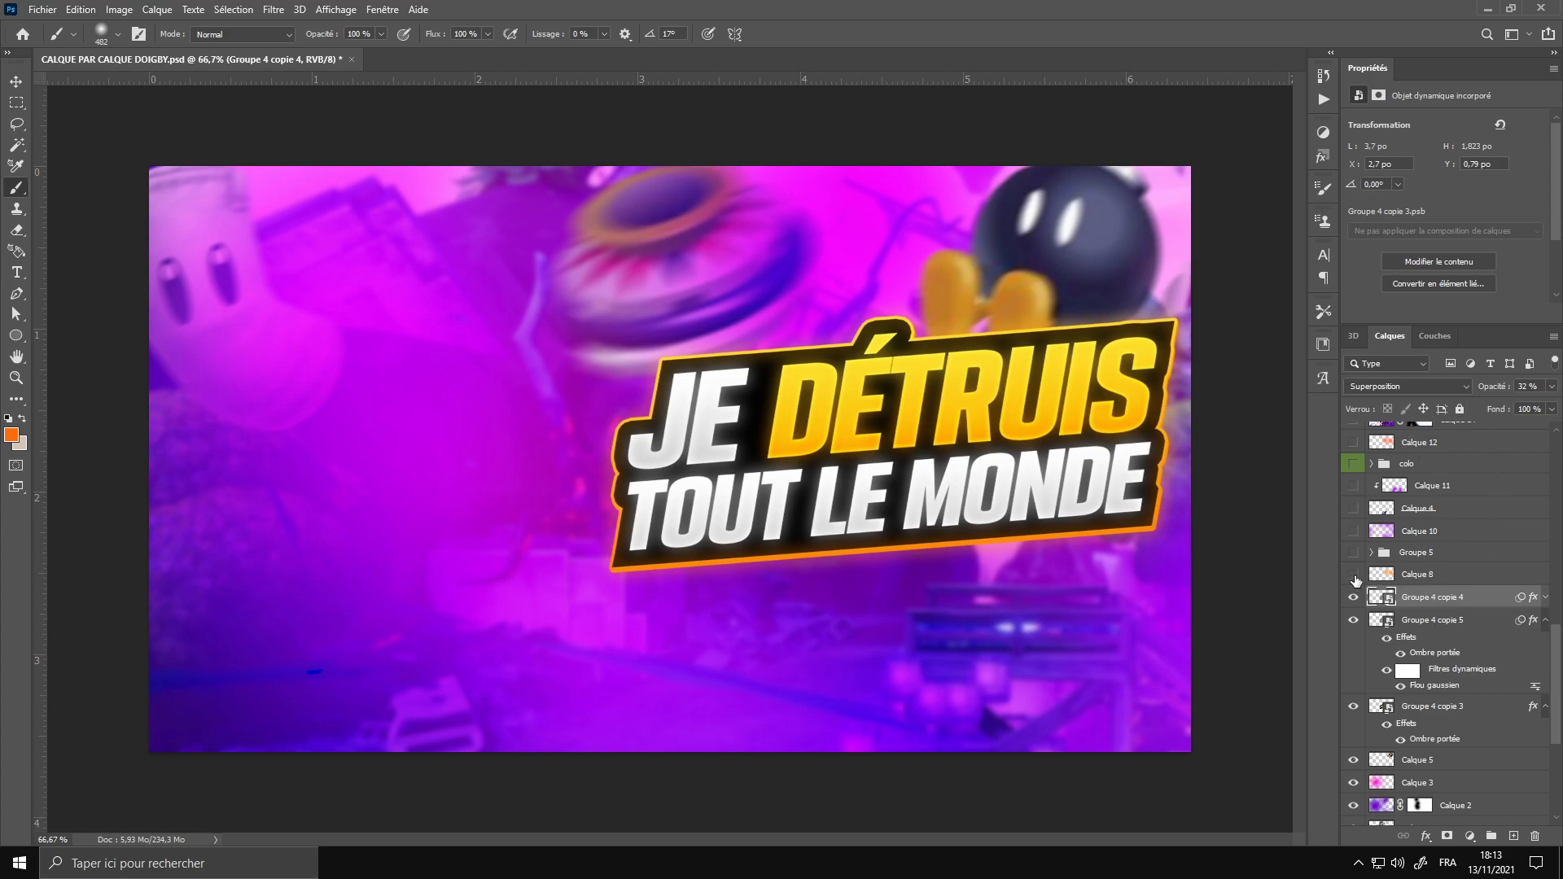
click(1354, 574)
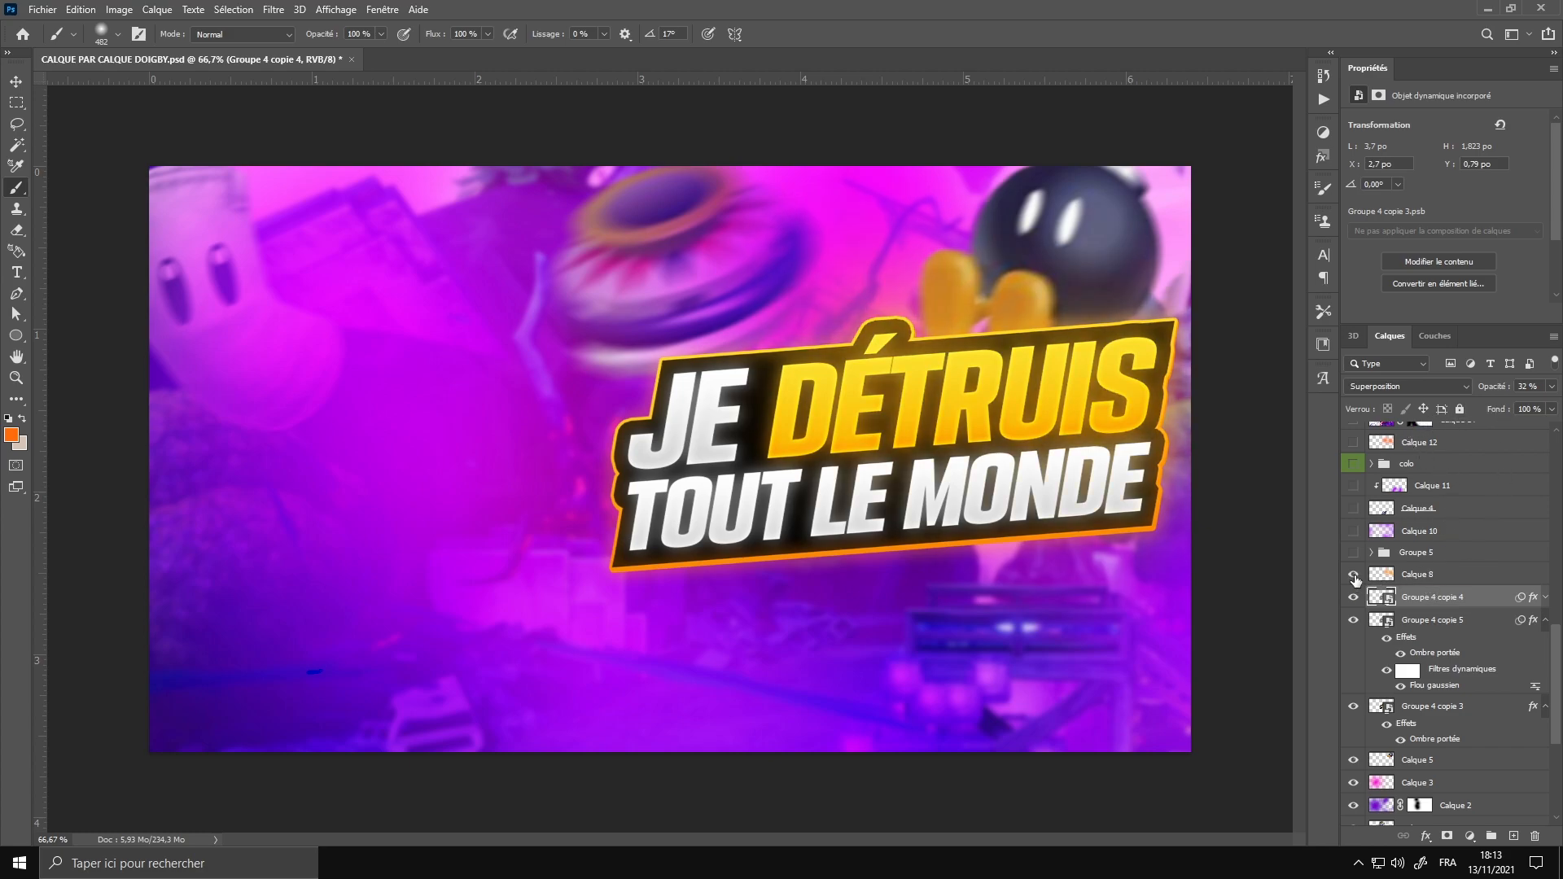
click(1431, 575)
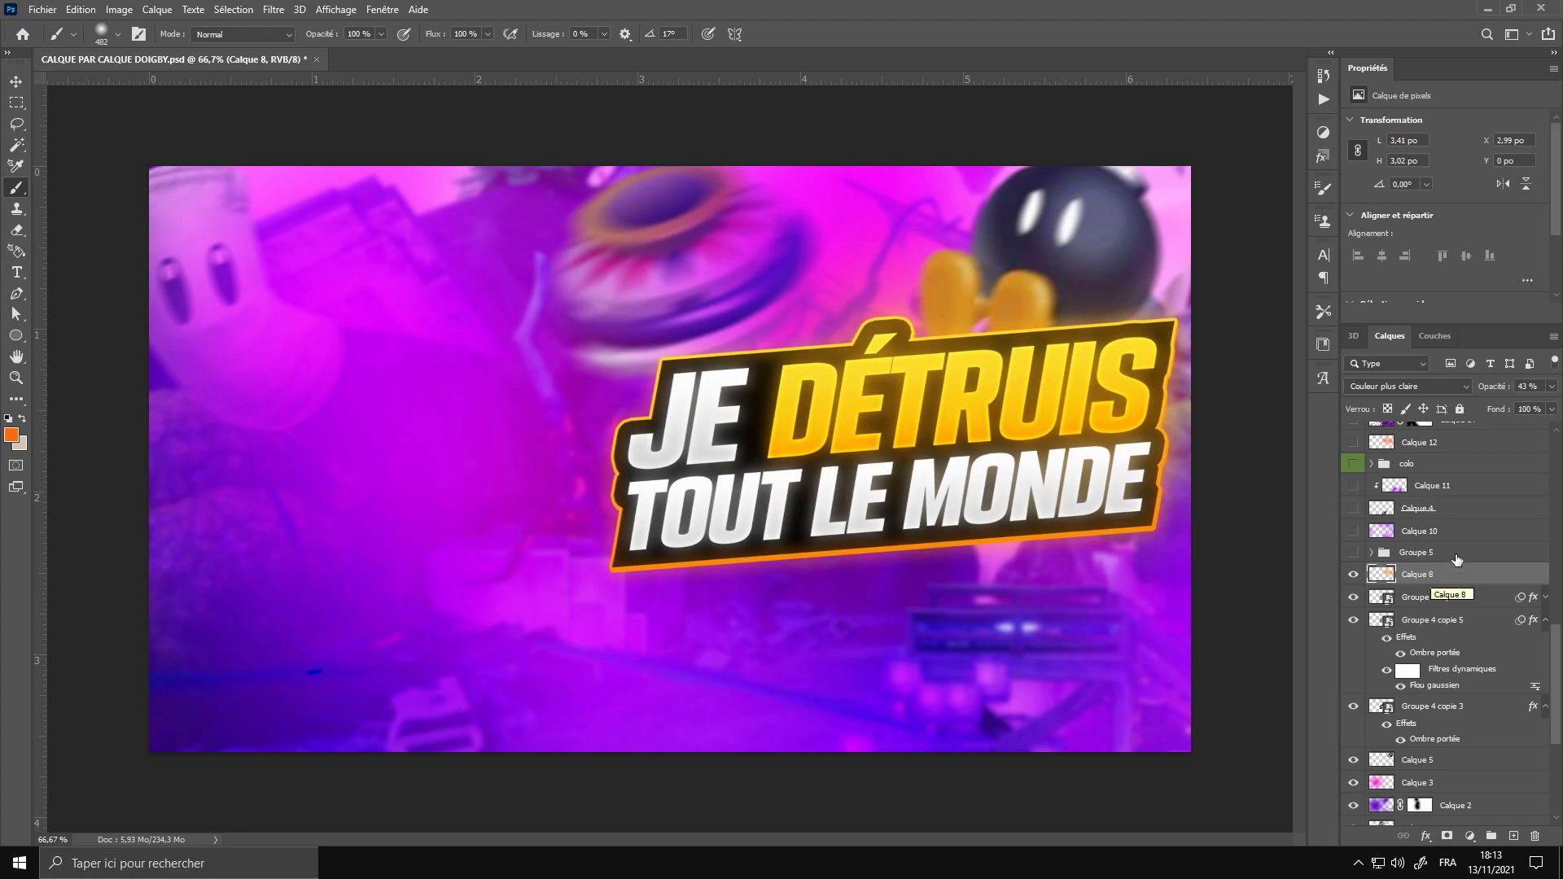
Show and select Calque 10, and show the blaster layer above it with its clipped layer Calque 11
scroll(1428, 604, up, 2)
click(1362, 605)
scroll(1360, 643, up, 3)
click(1354, 645)
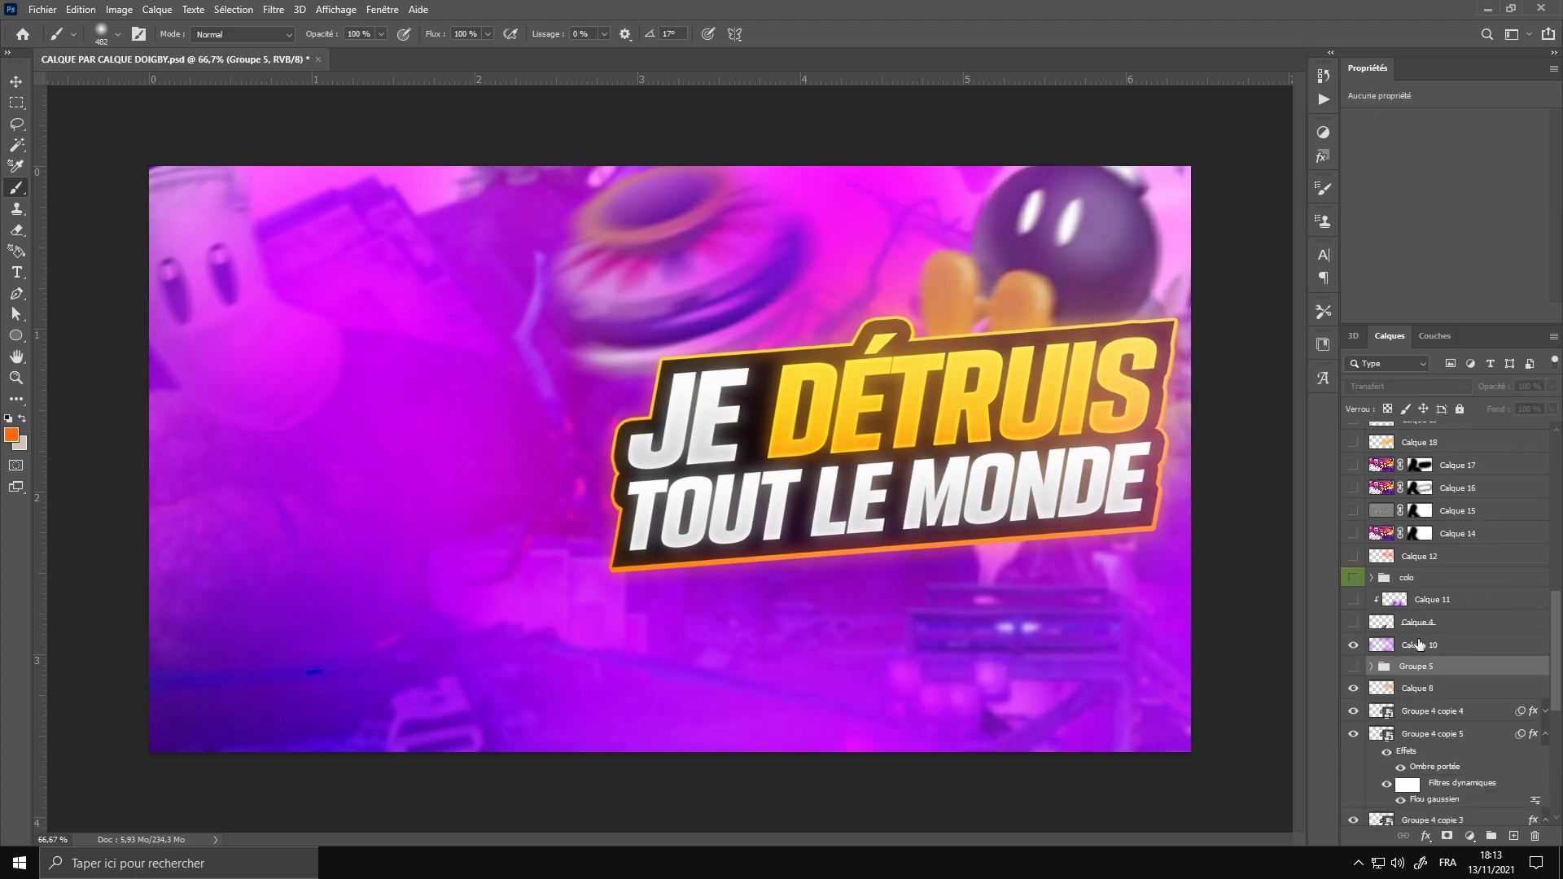
click(1419, 645)
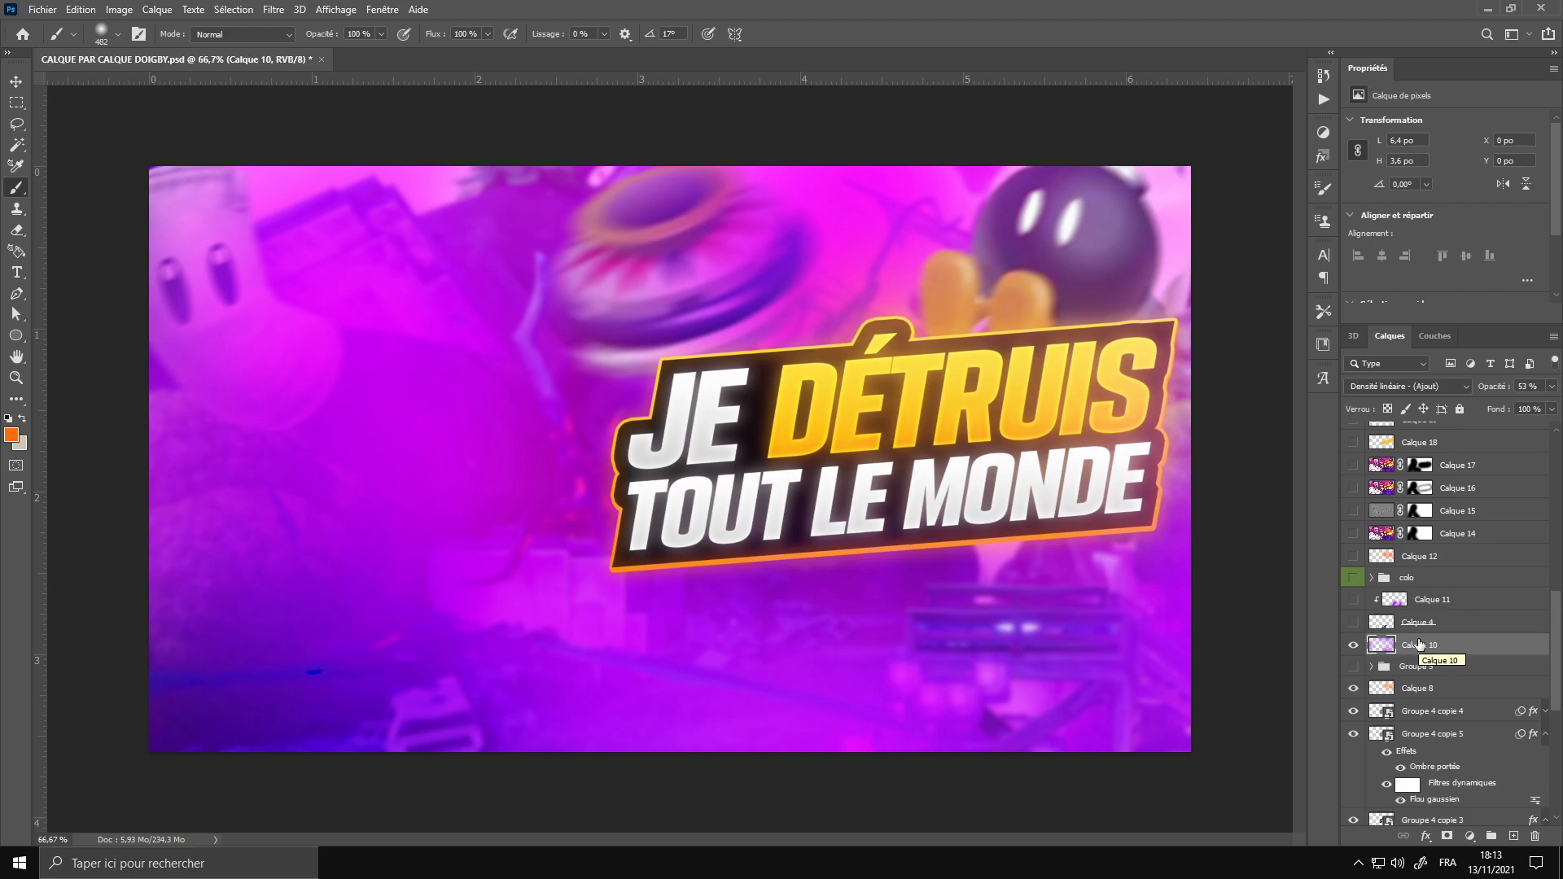
click(1353, 622)
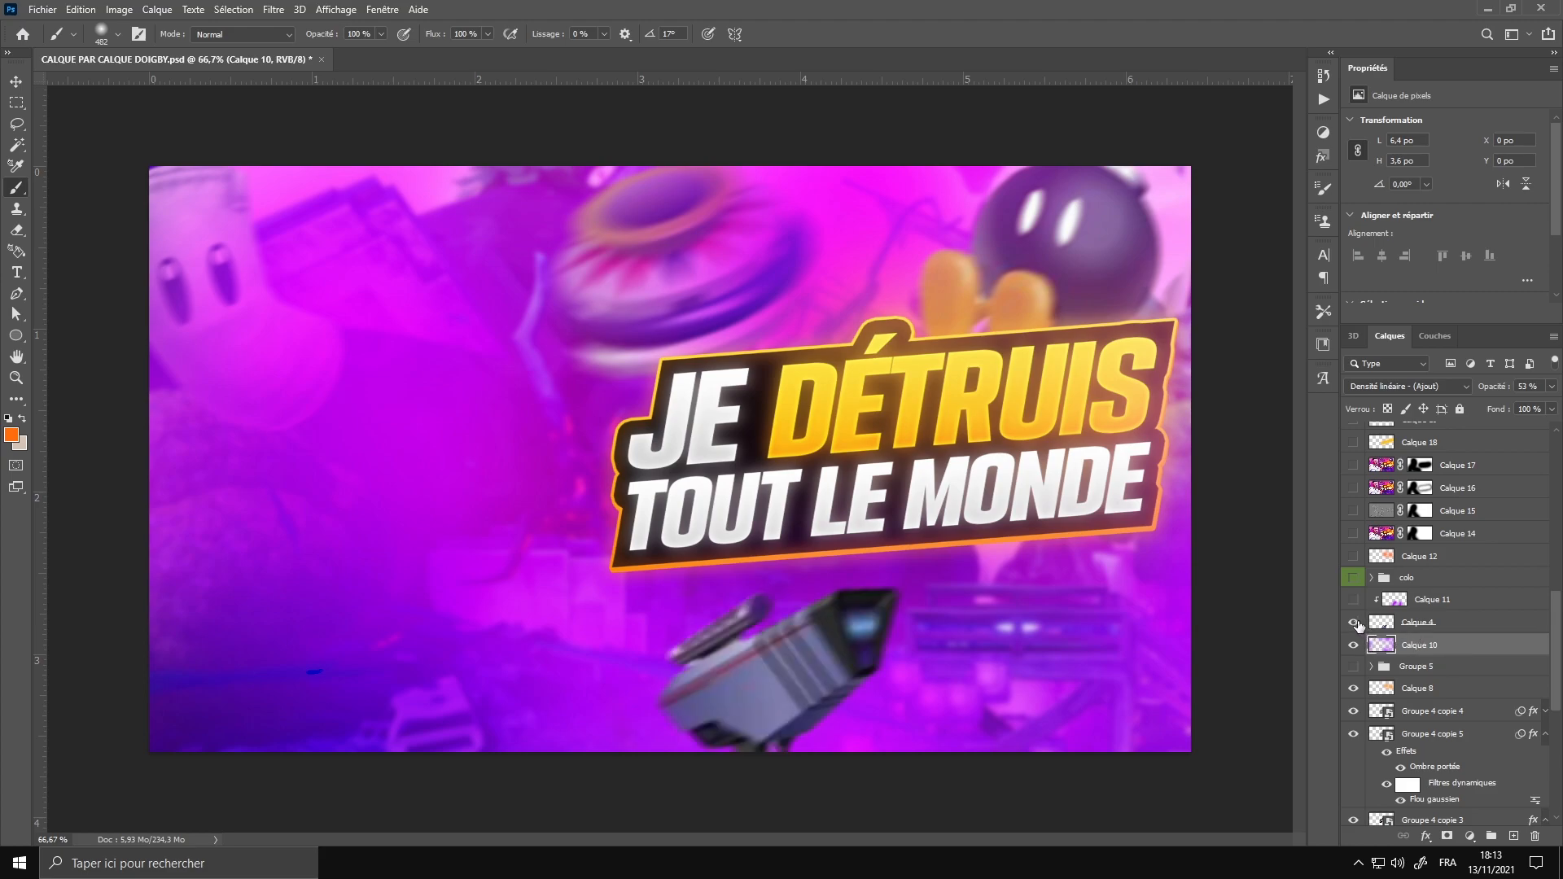
click(1354, 599)
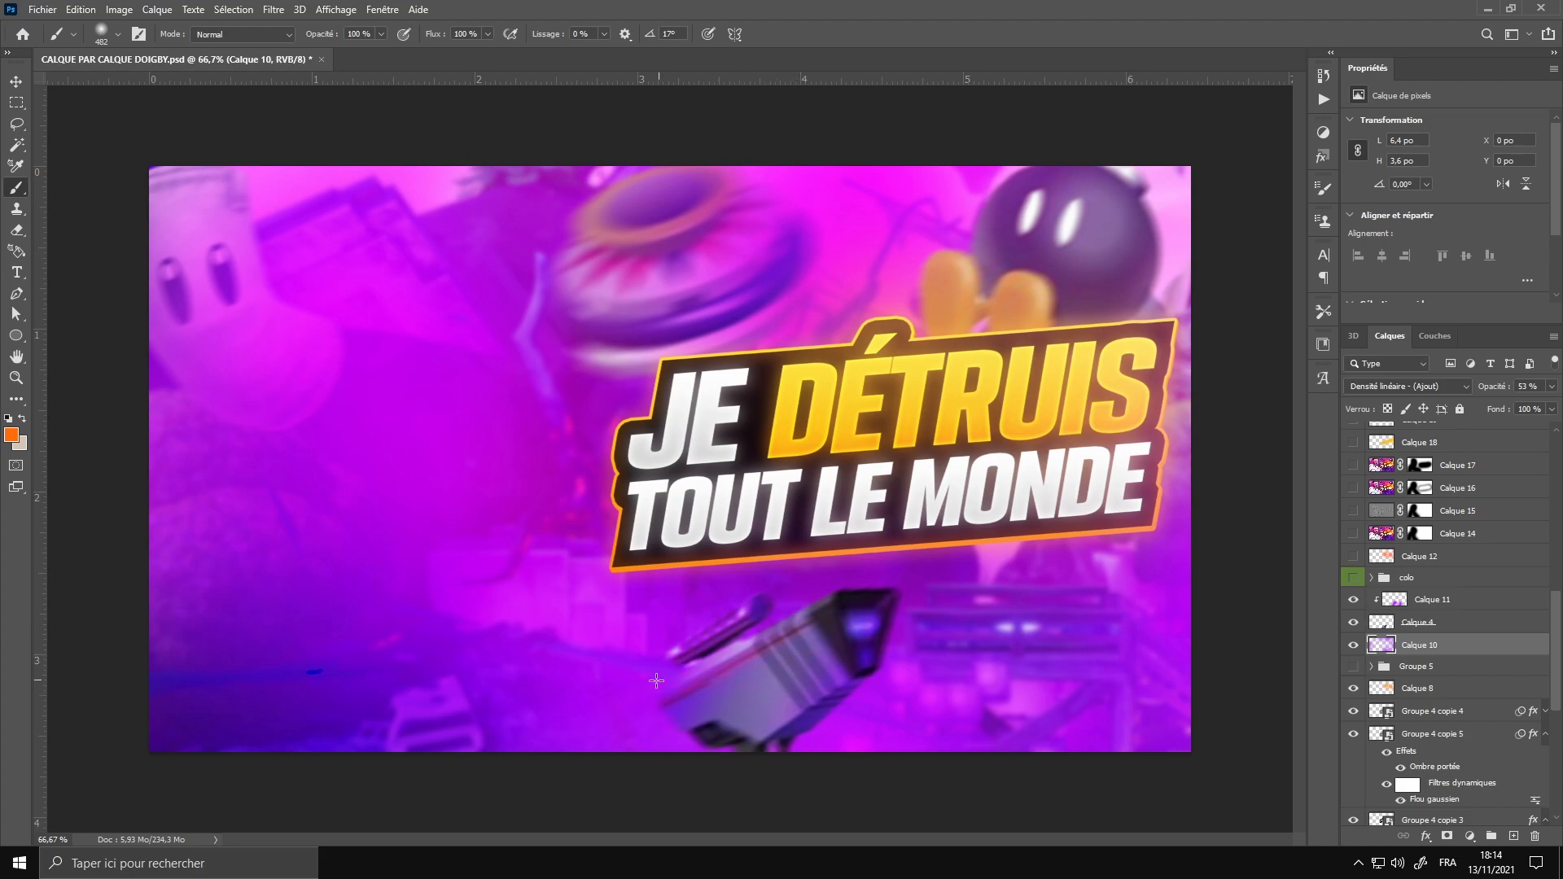
Expand the colo group to review its adjustments, toggle the group's visibility to compare, and leave it shown and collapsed
scroll(1384, 557, down, 2)
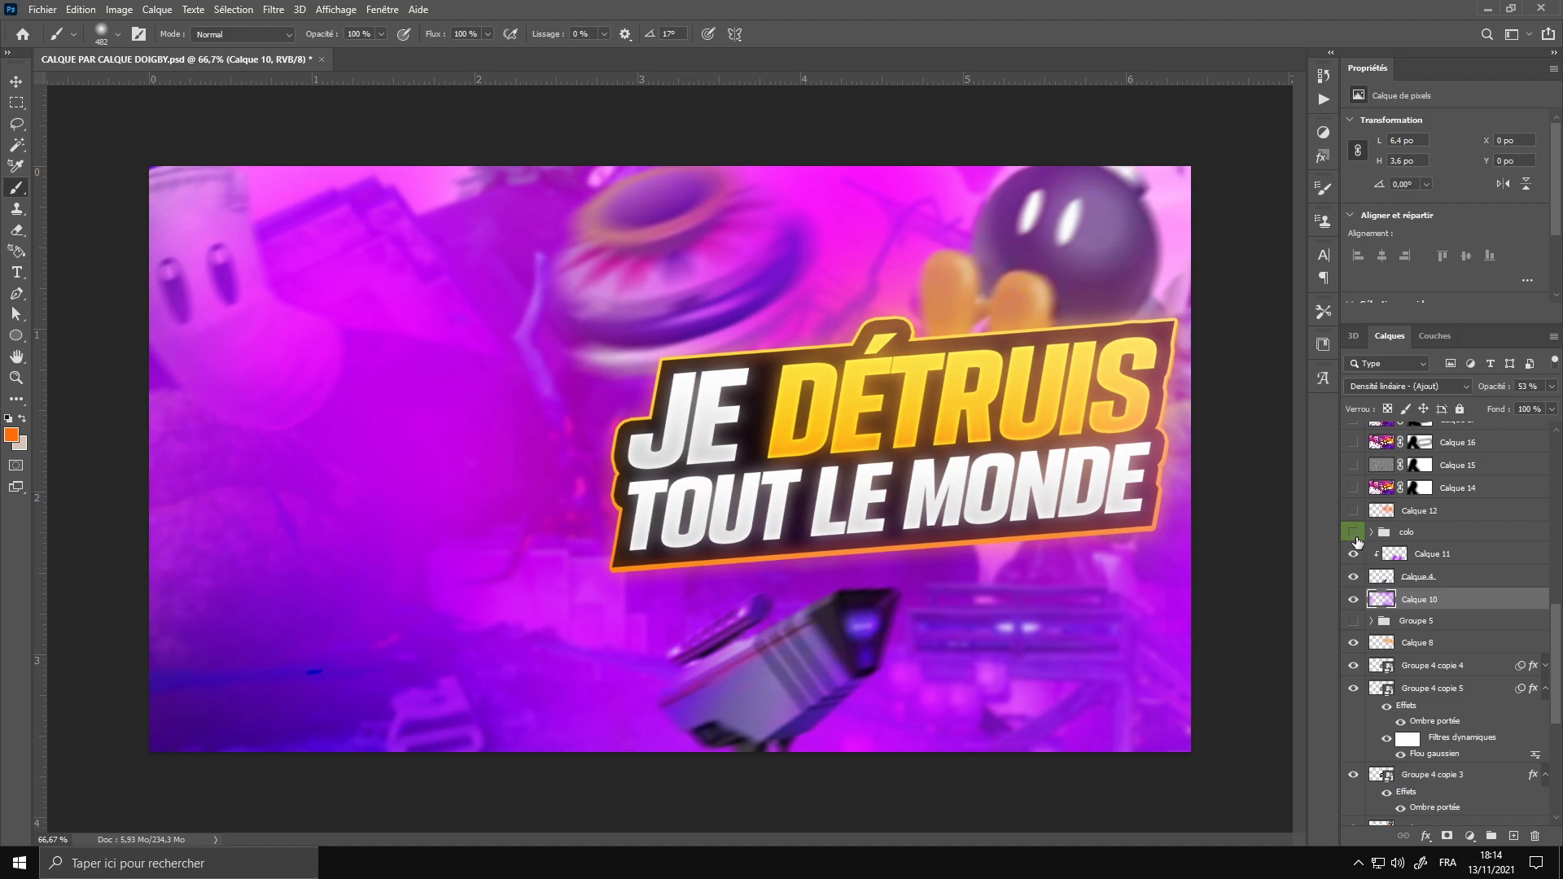
click(1372, 533)
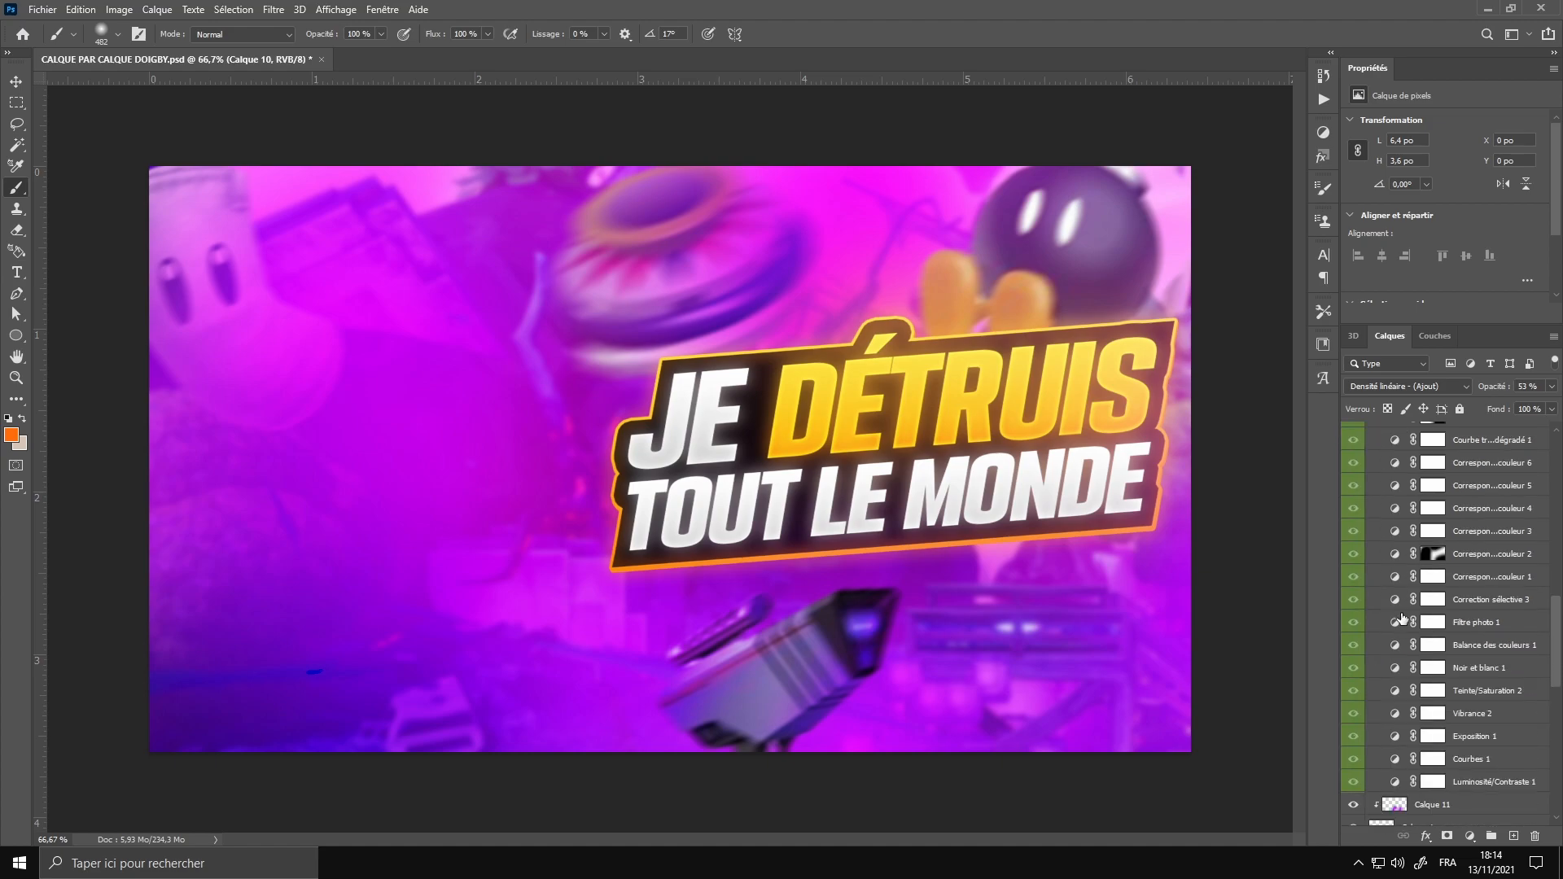
scroll(1376, 611, down, 1)
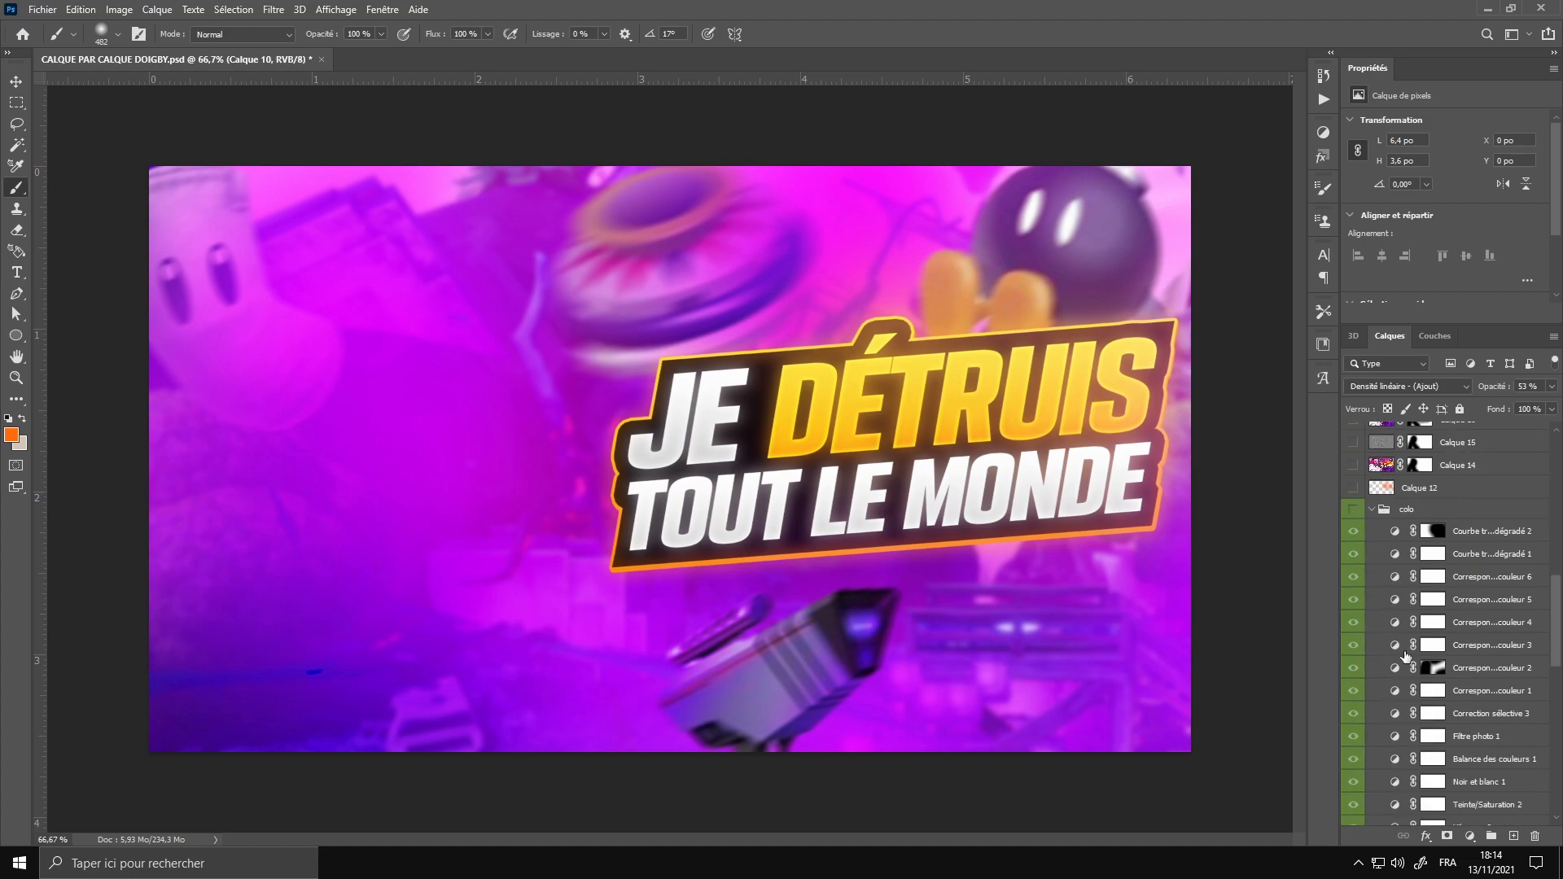
click(1352, 532)
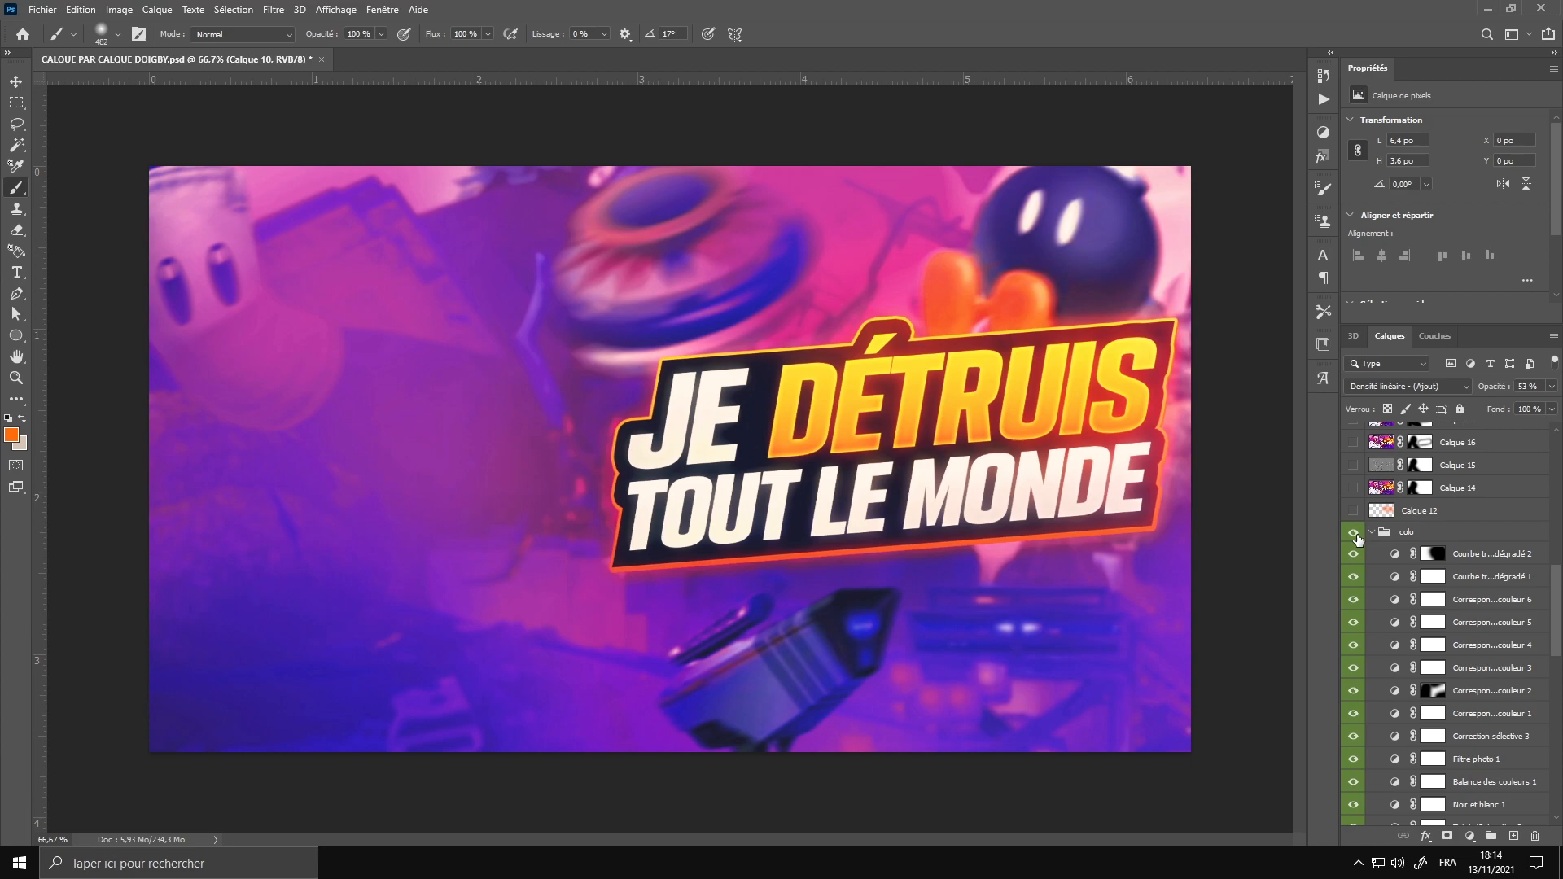
click(1354, 533)
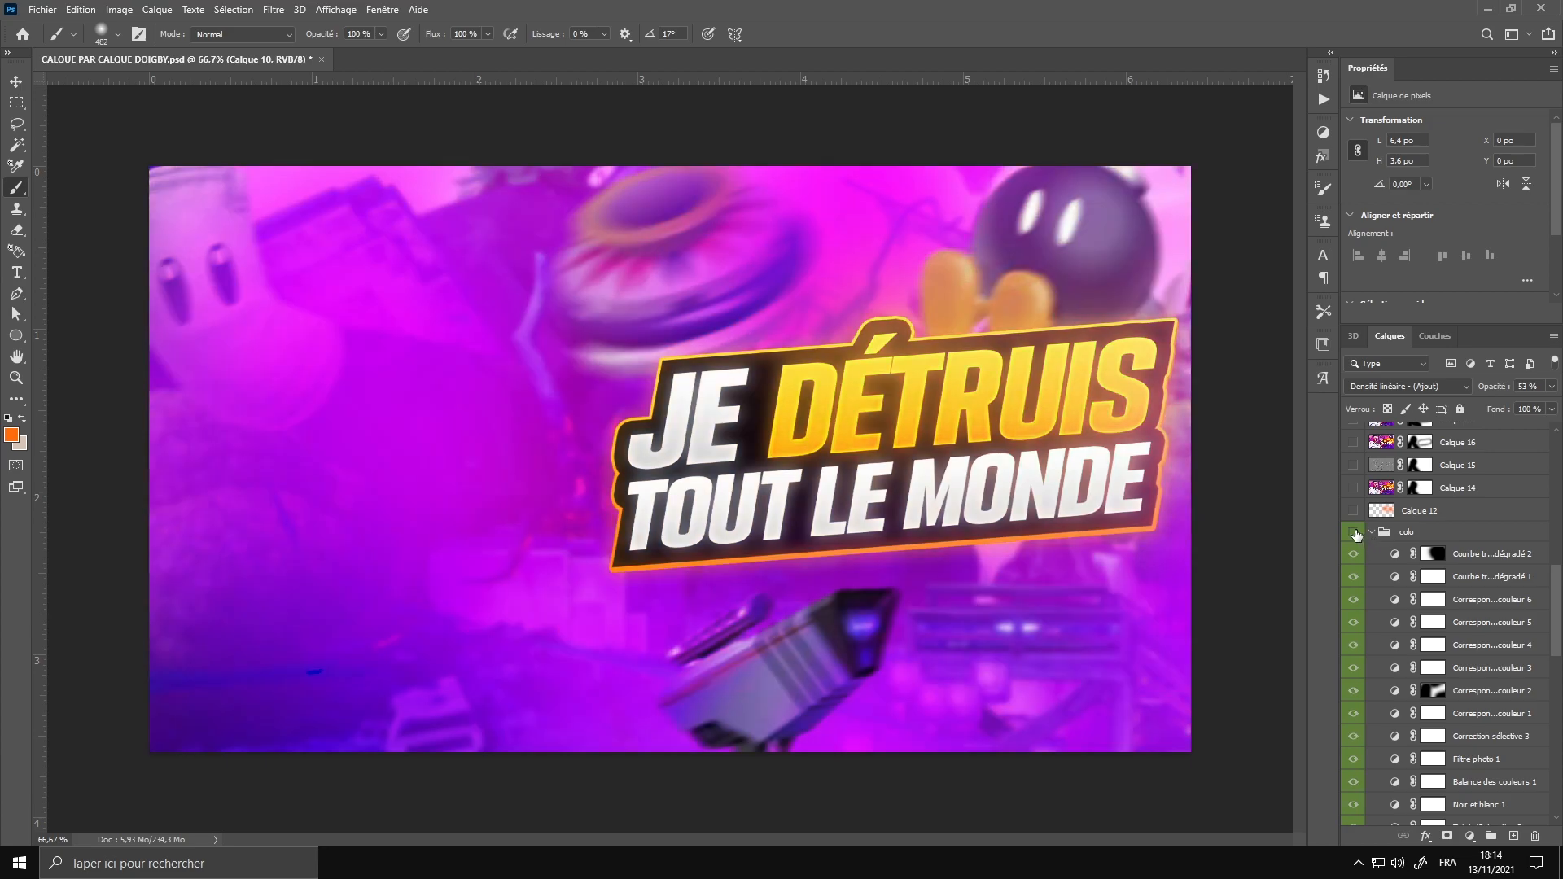
click(1355, 533)
click(1371, 533)
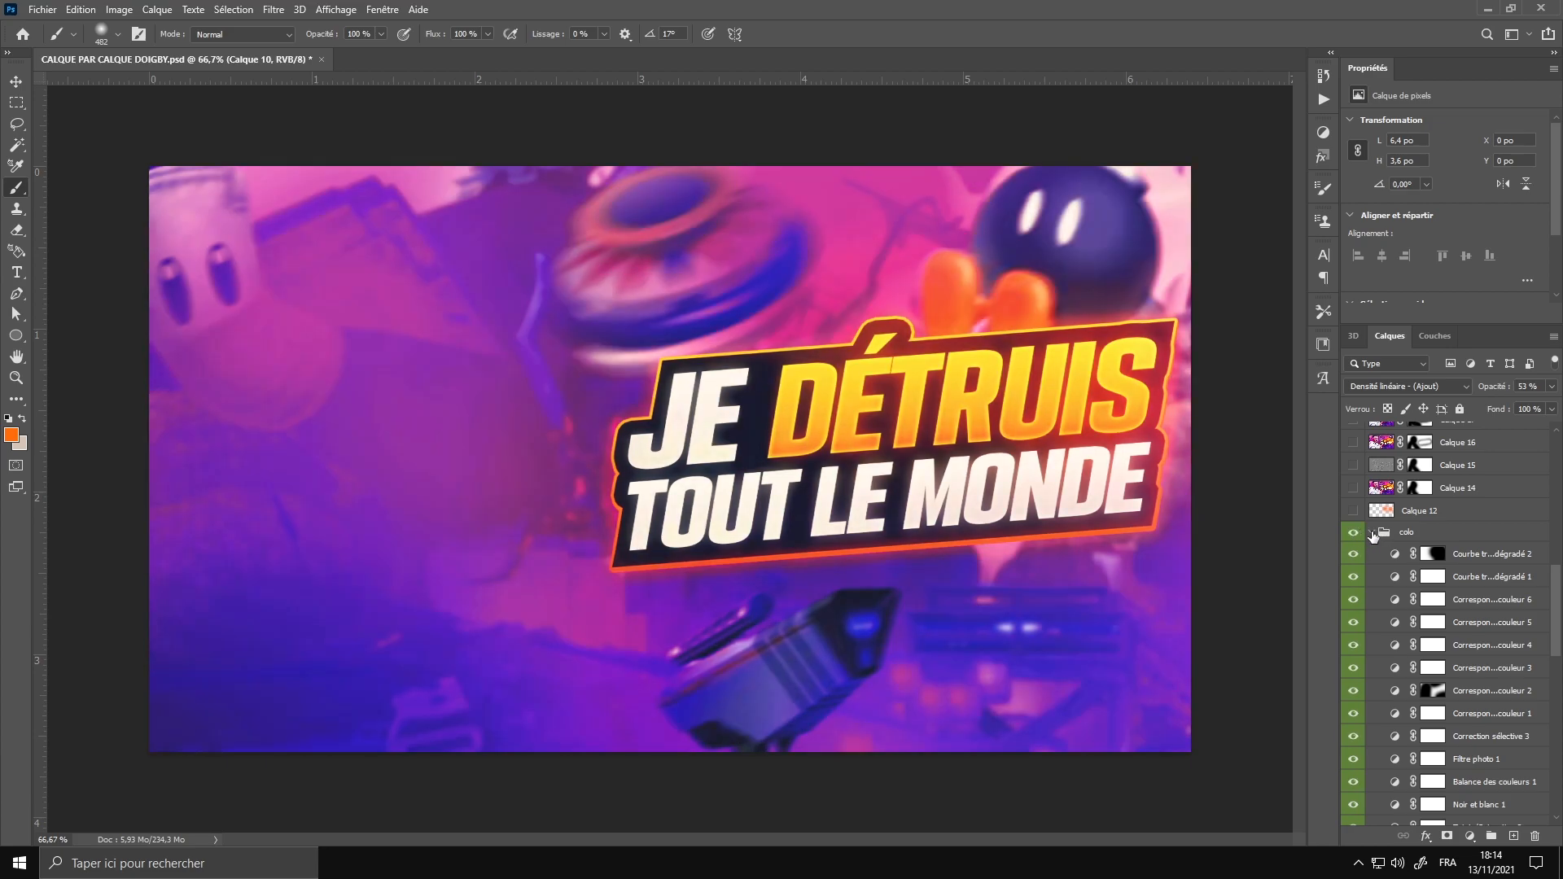
Show Calque 12 above the colo group and select it to check its blending mode and opacity
scroll(1371, 535, up, 4)
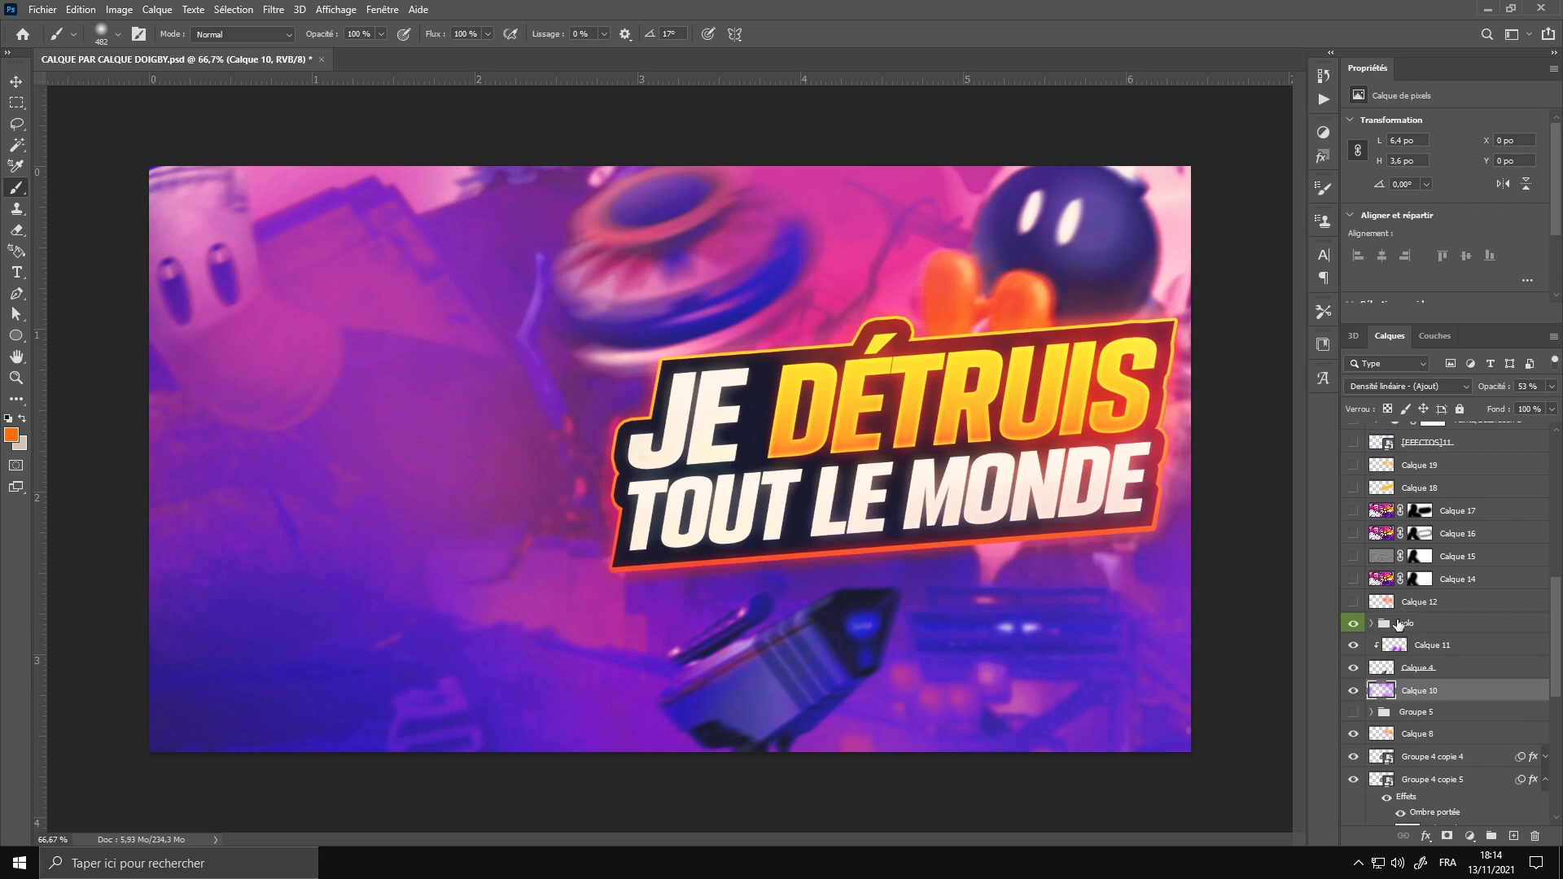
click(1353, 603)
click(1445, 606)
Preview the man in the white hoodie by showing Groupe 5 copie, and hide the group again
scroll(1475, 678, up, 2)
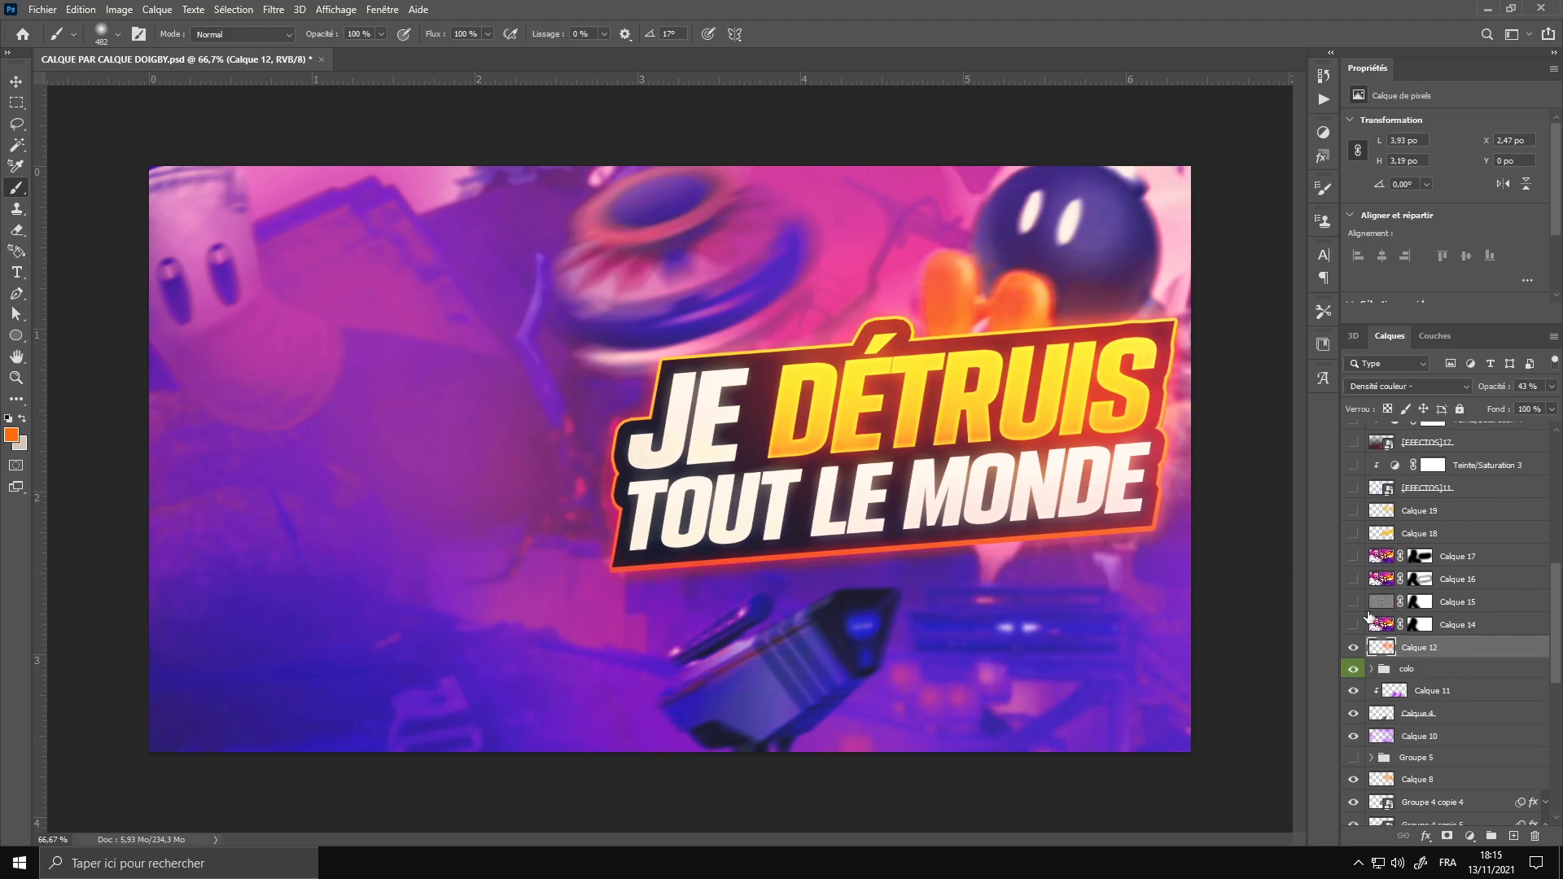
scroll(1367, 619, up, 4)
scroll(1375, 621, up, 4)
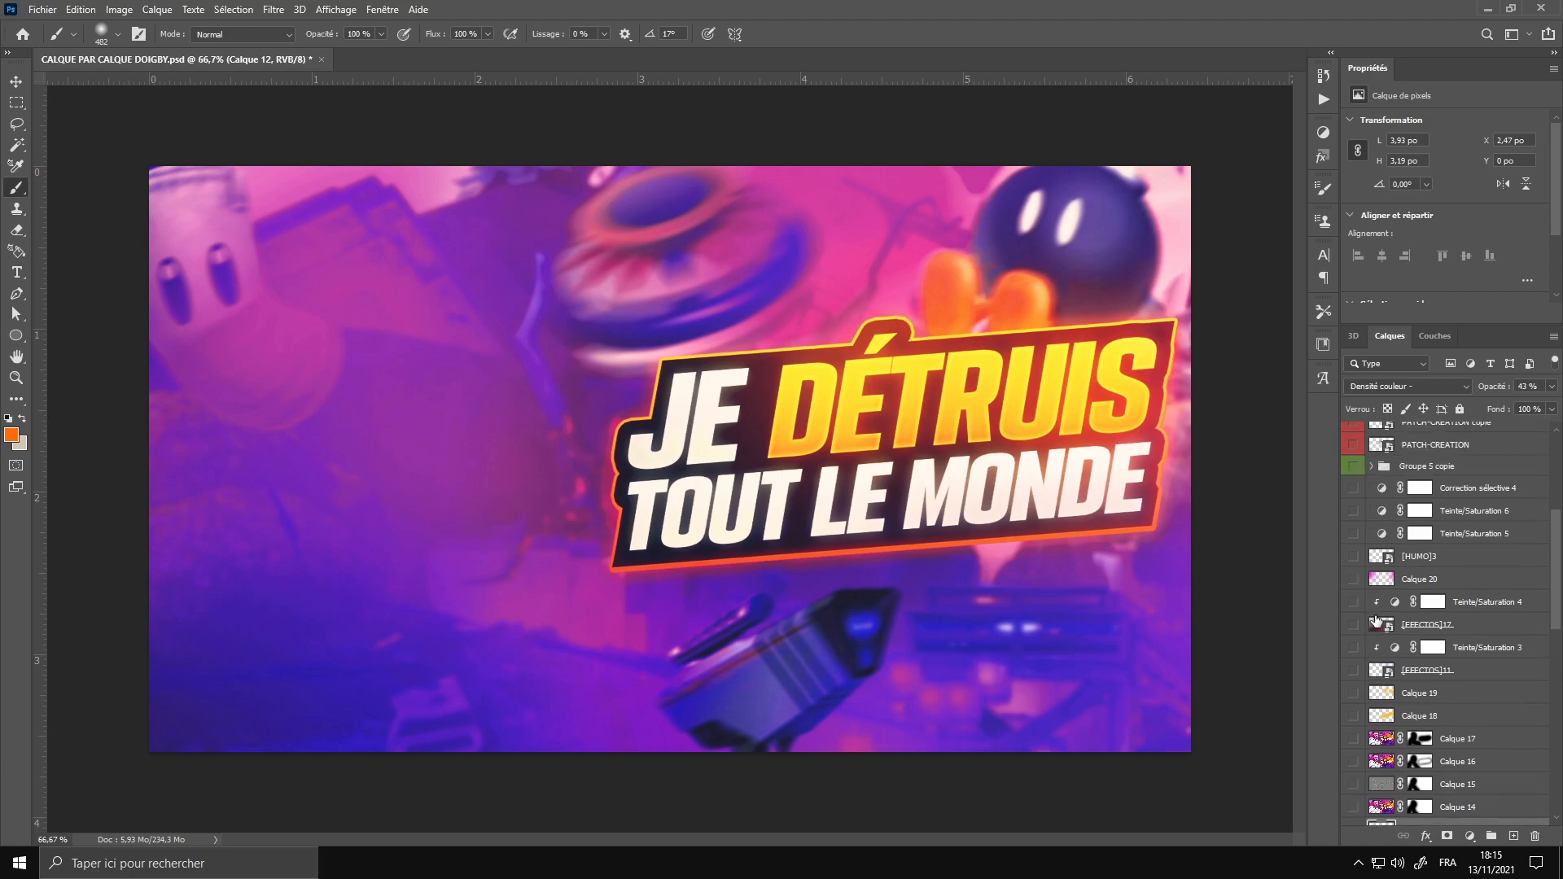
scroll(1375, 620, down, 6)
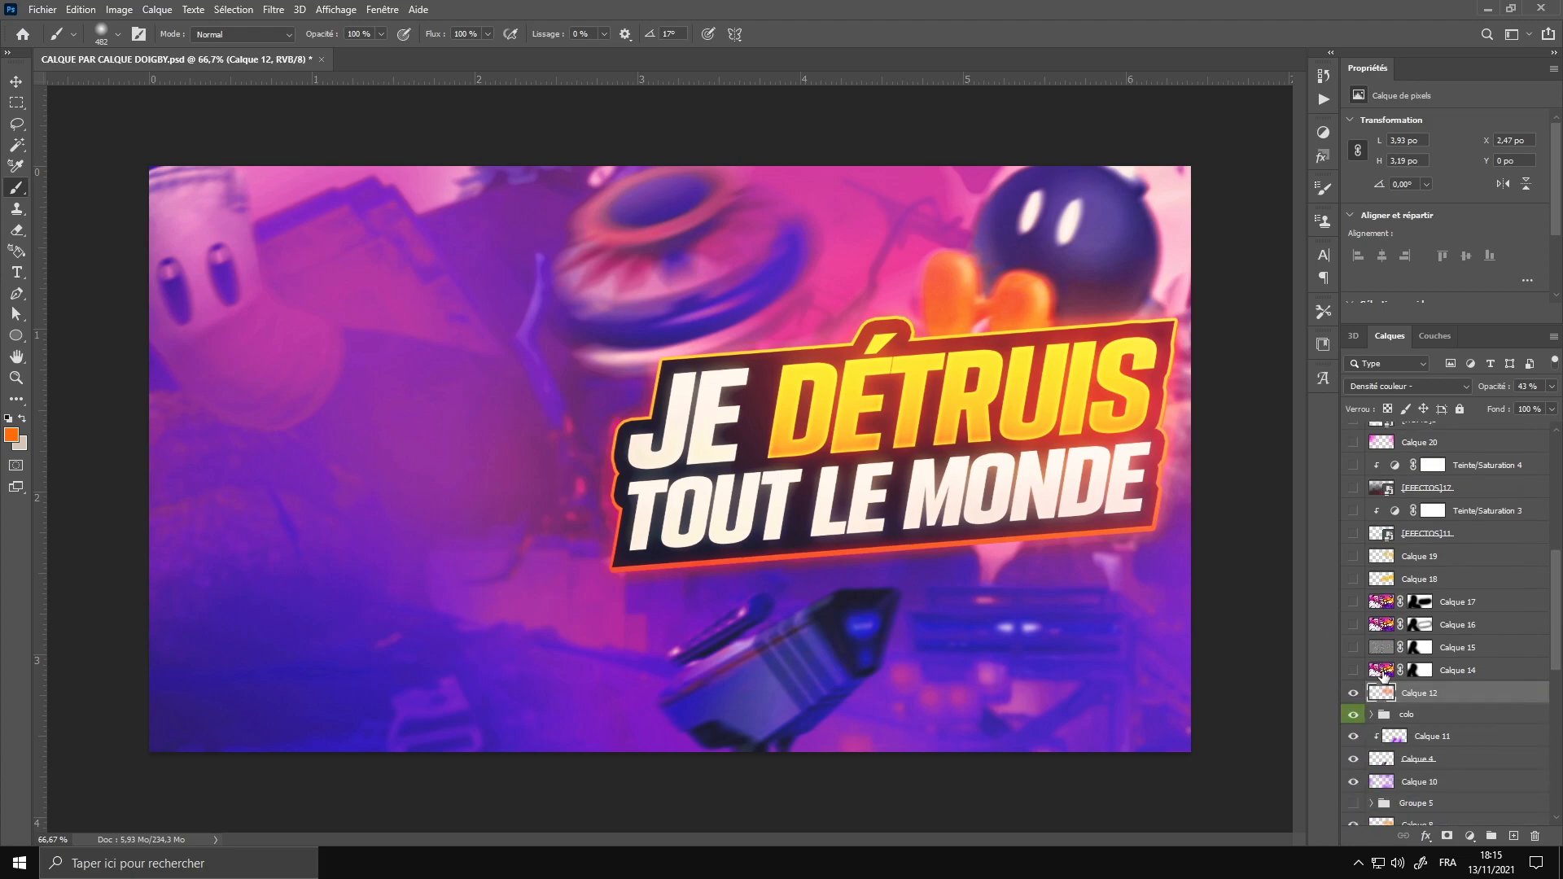
scroll(1383, 674, down, 2)
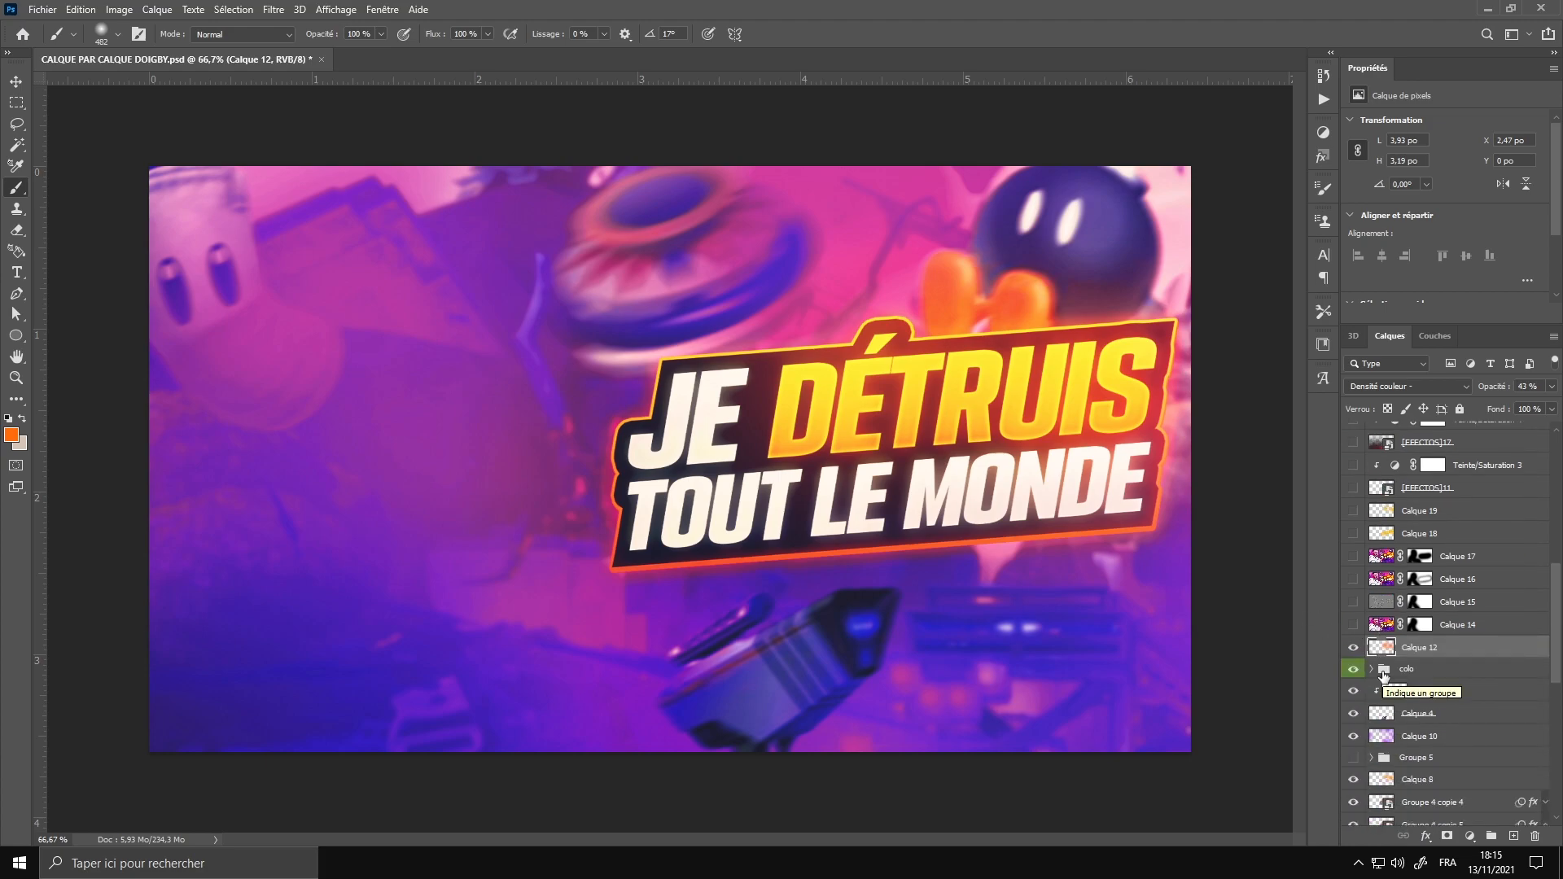
scroll(1382, 675, up, 9)
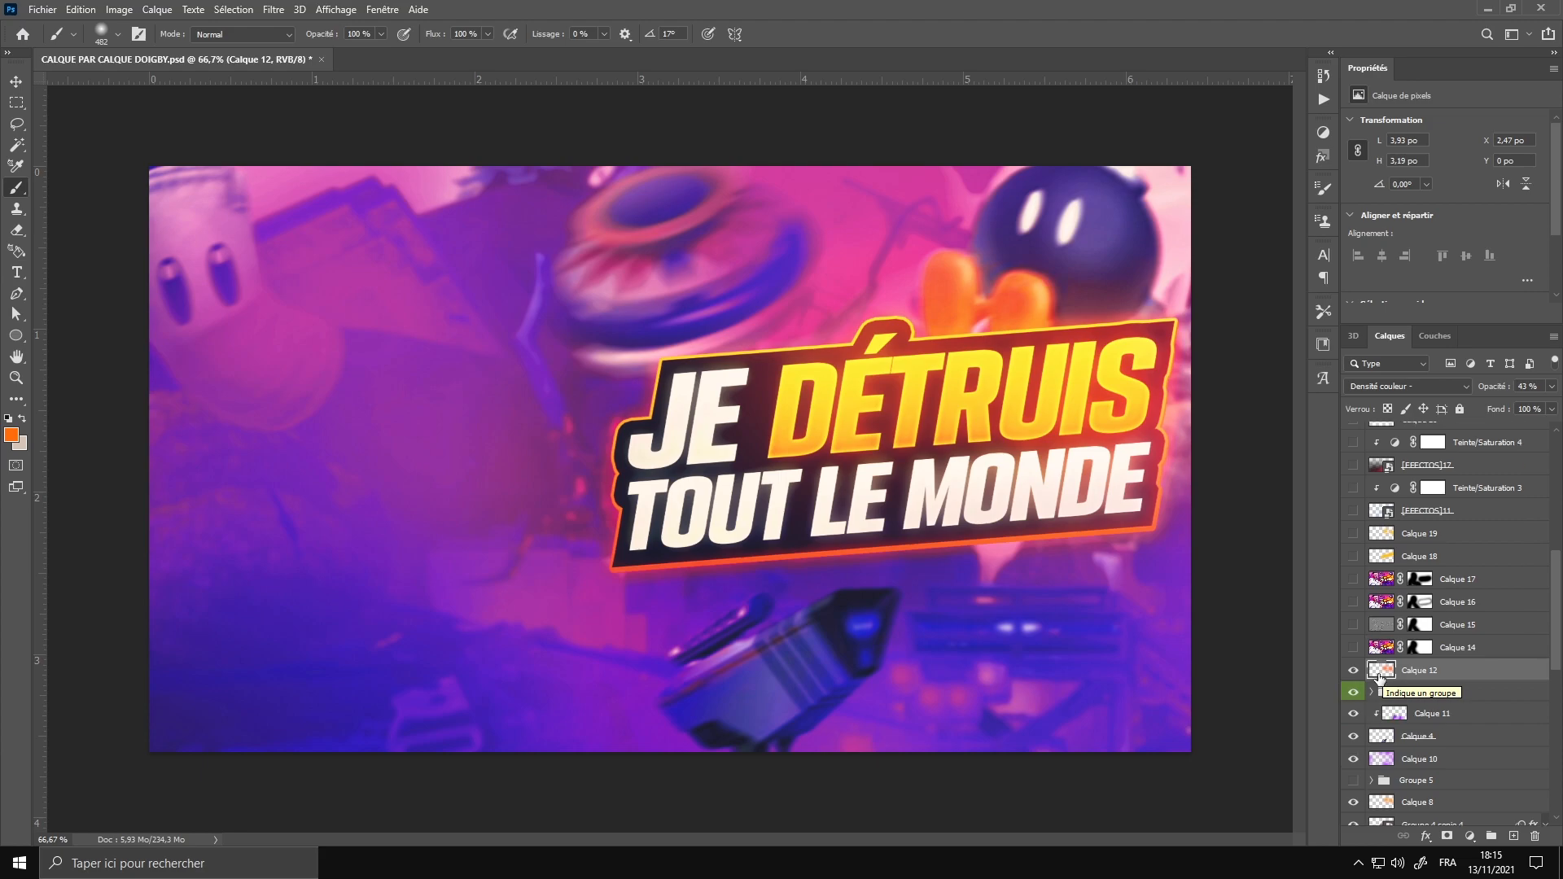
click(1351, 490)
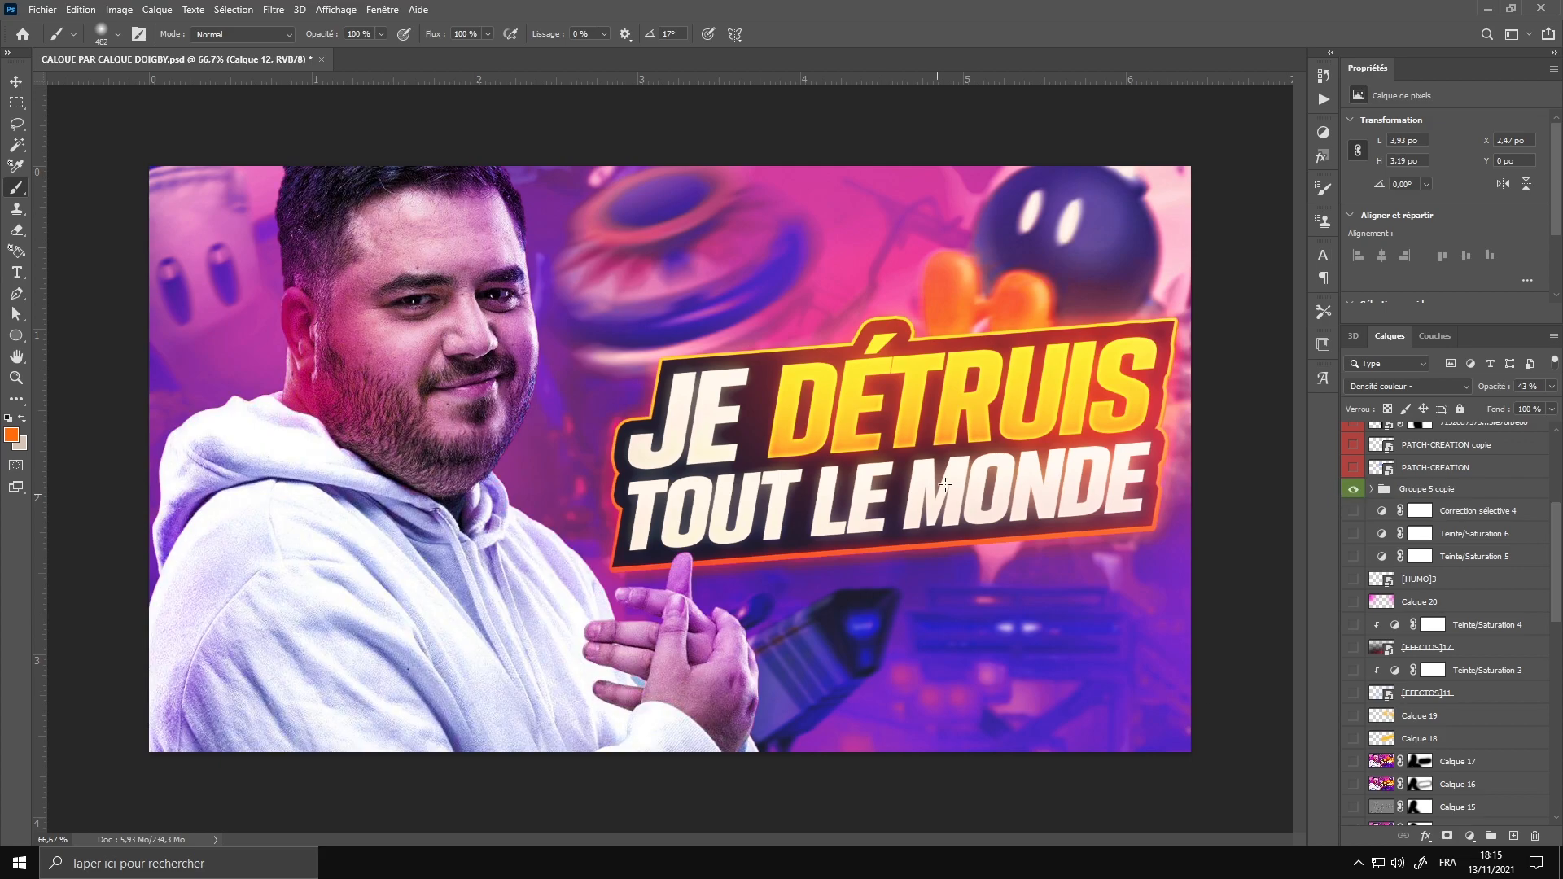
click(1354, 489)
Show the masked layers Calque 14, Calque 15, Calque 16 and Calque 17
scroll(1425, 560, down, 3)
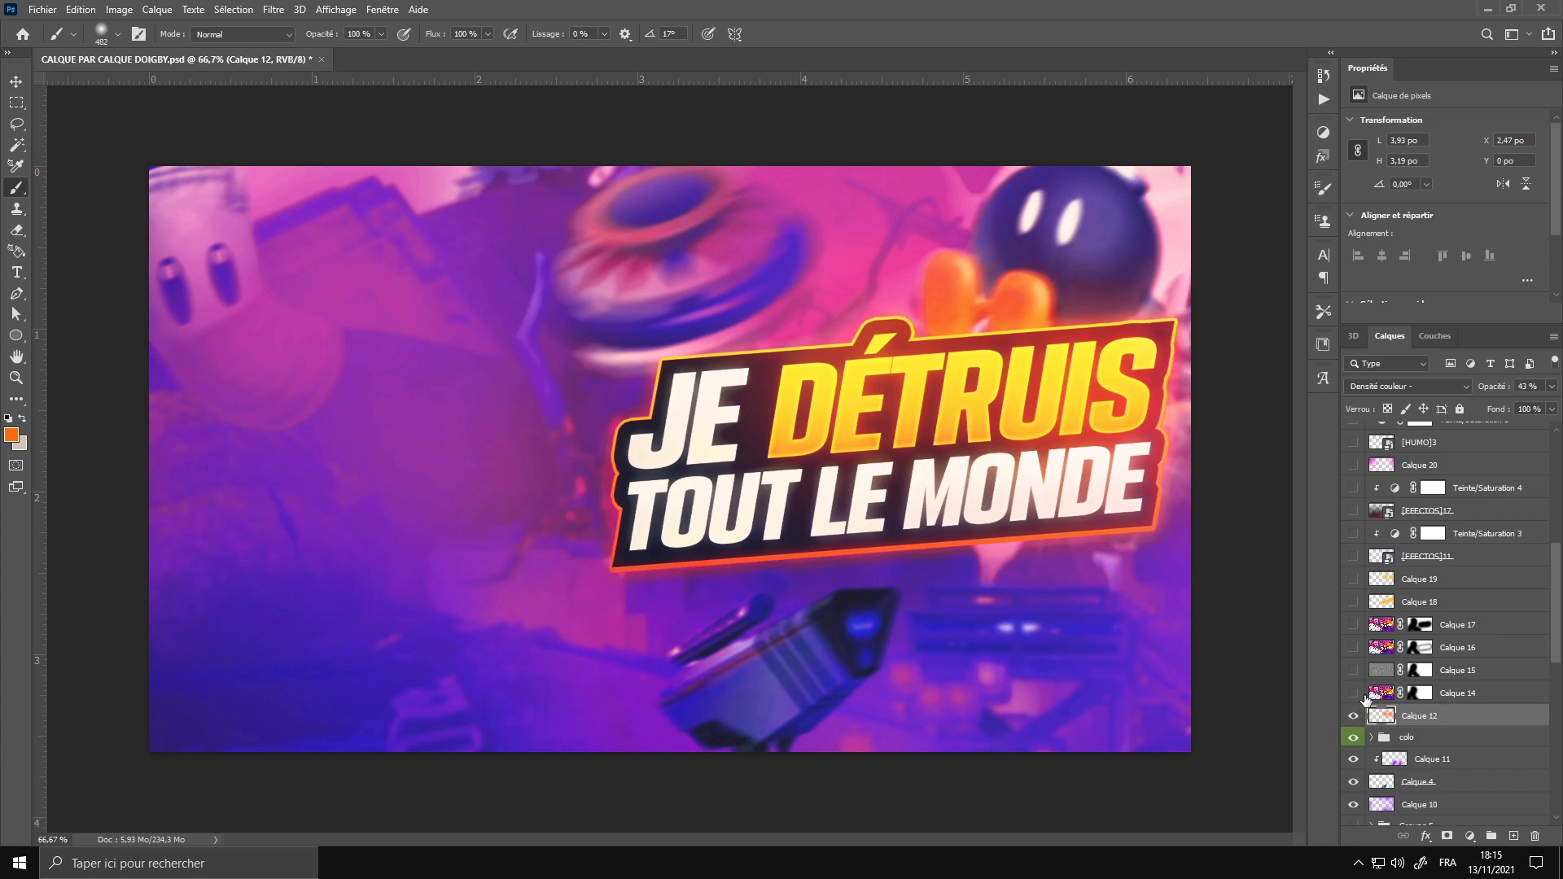
click(1352, 693)
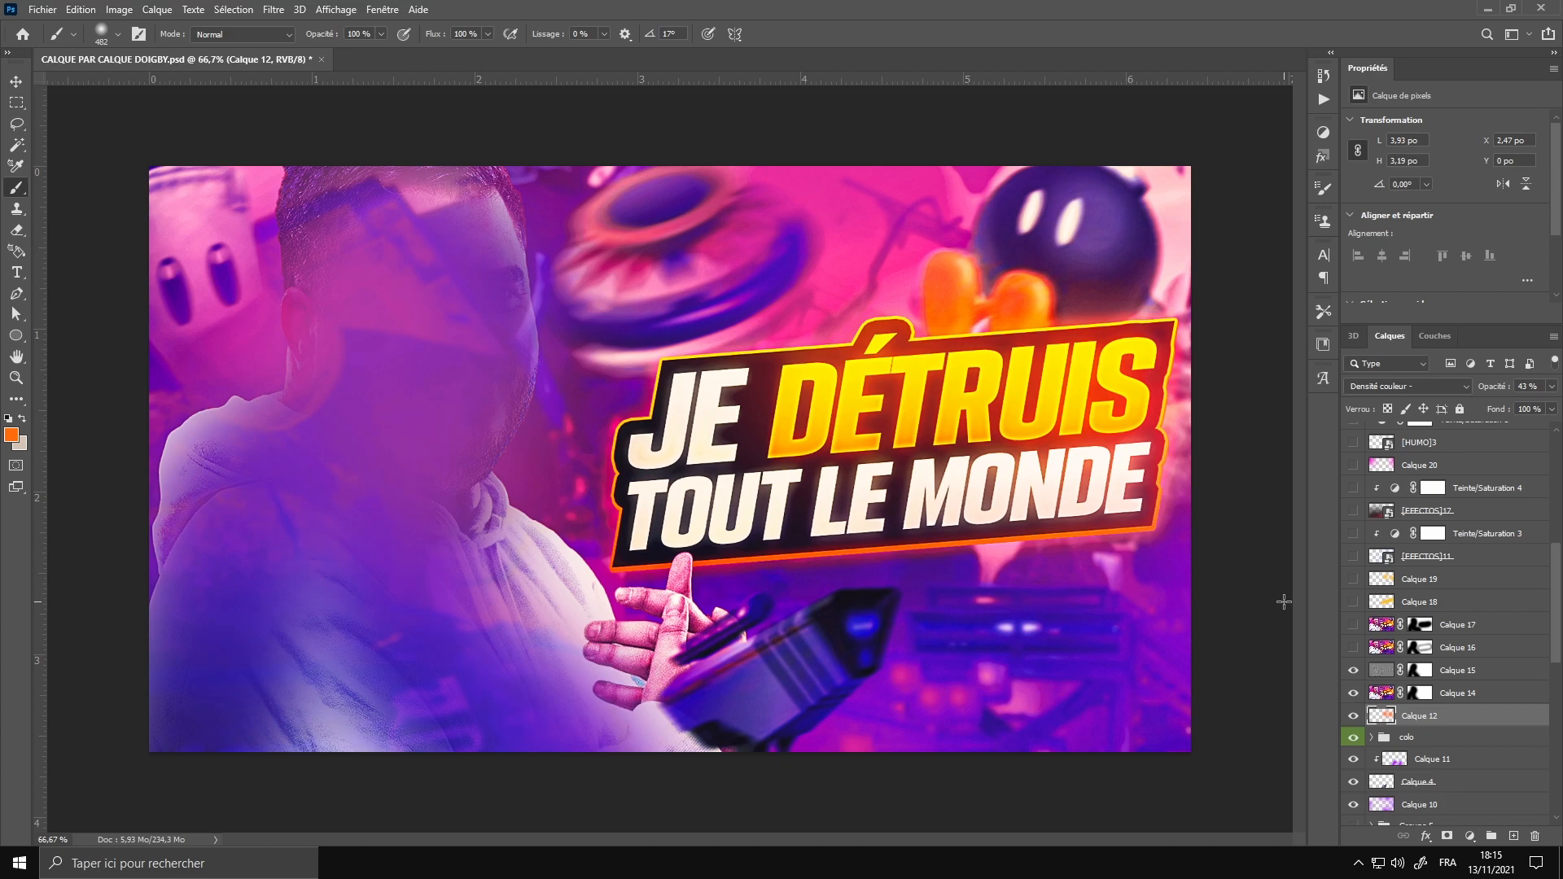
drag(1353, 648, 1354, 627)
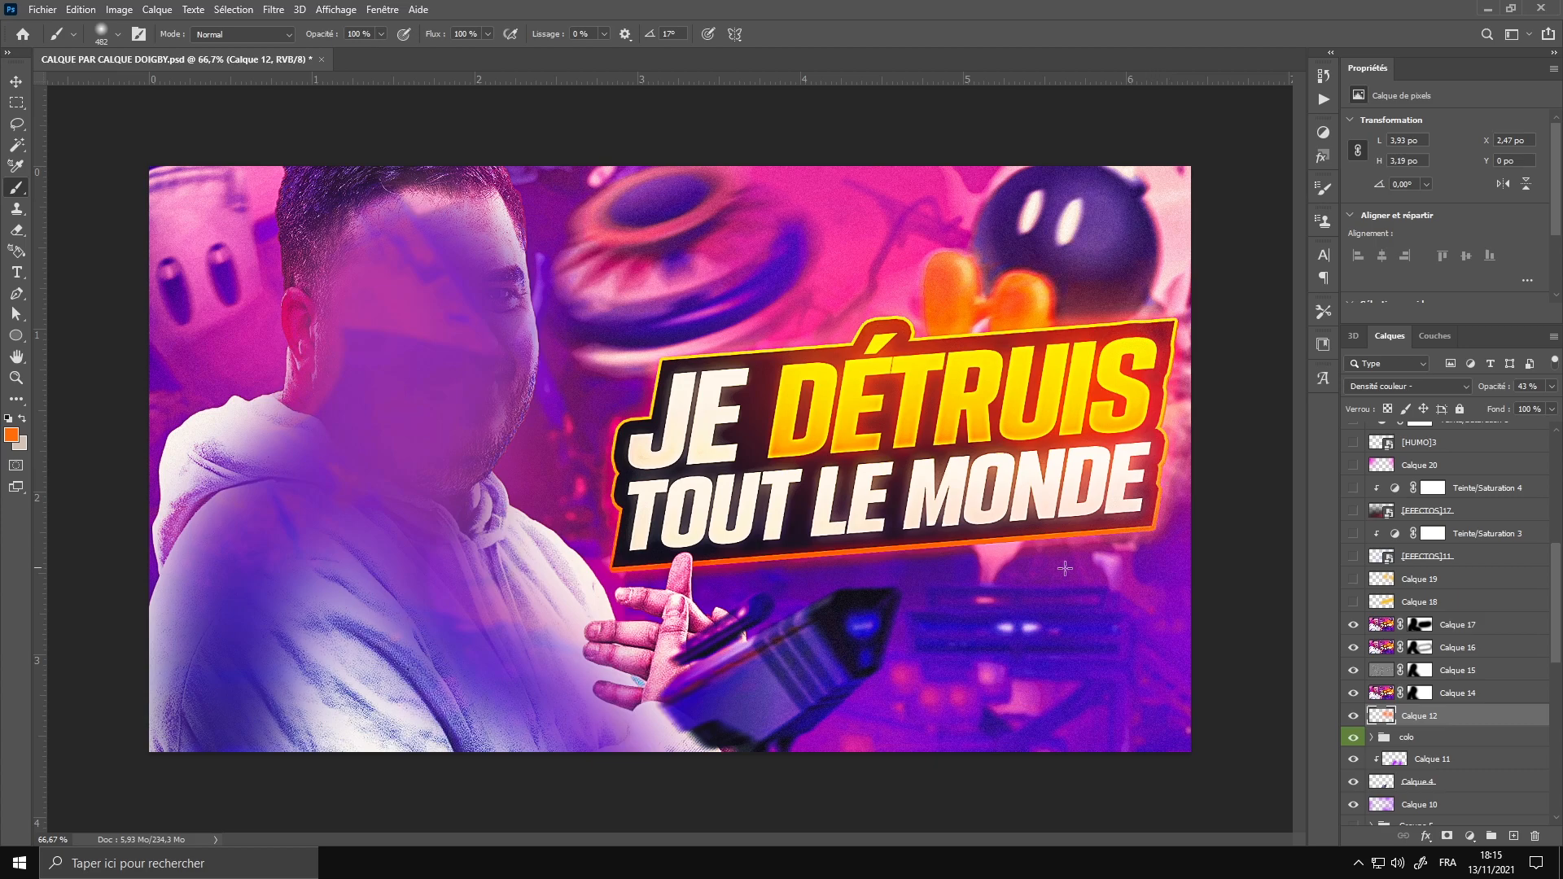
Show the orange glow layers Calque 18 and Calque 19
scroll(1449, 651, up, 2)
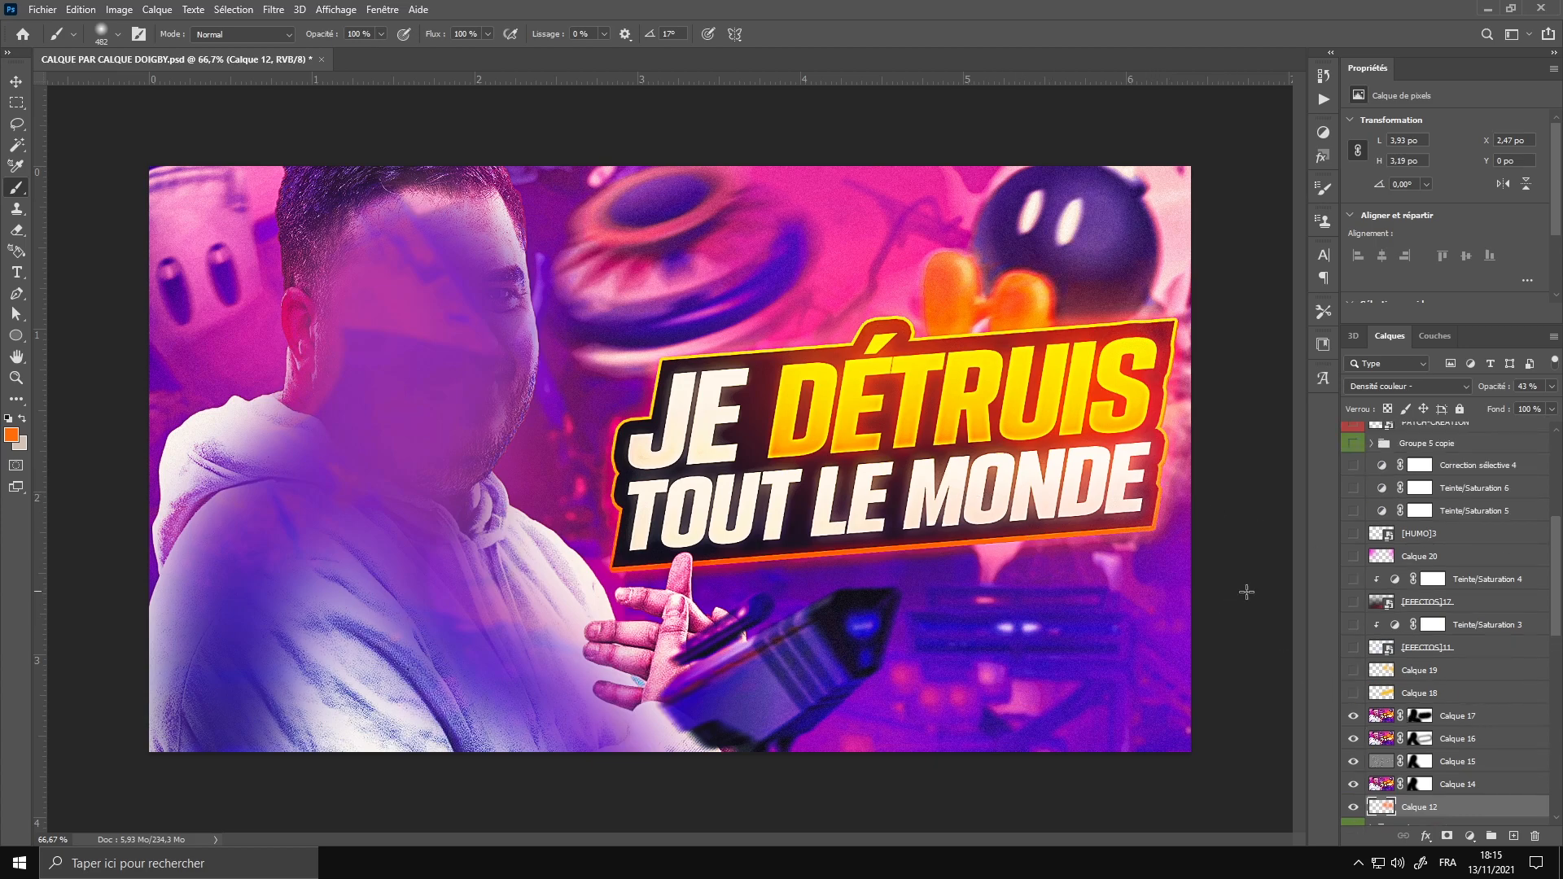
click(1353, 692)
click(1353, 670)
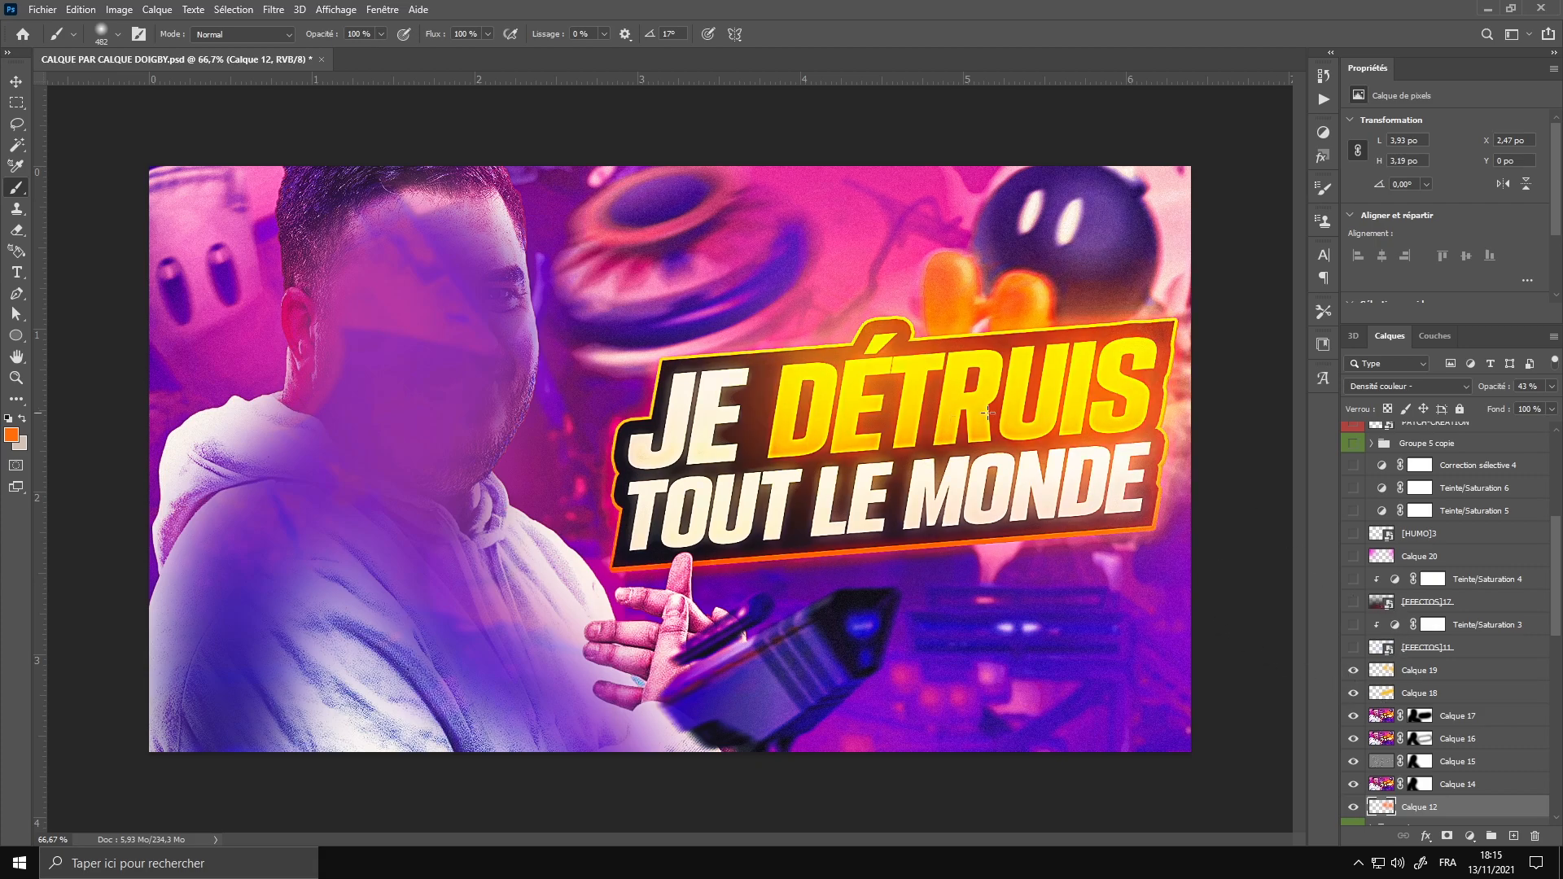
Show the effect layers [EFECTOS]11 and [EFECTOS]12 with their clipped adjustments Teinte/Saturation 3 and Teinte/Saturation 4
scroll(1420, 707, up, 3)
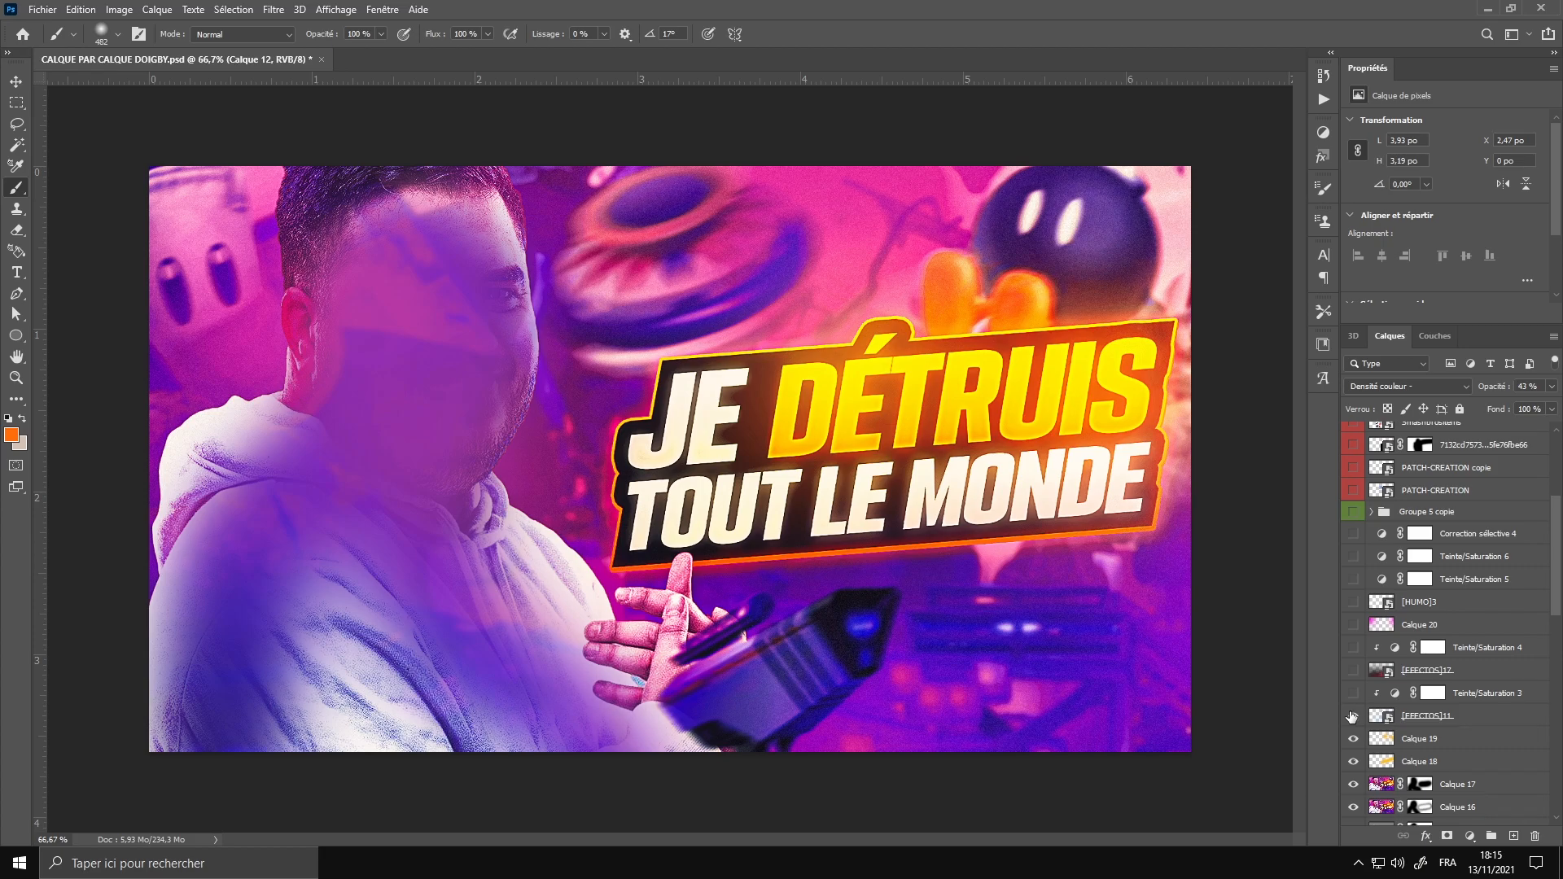
click(1351, 693)
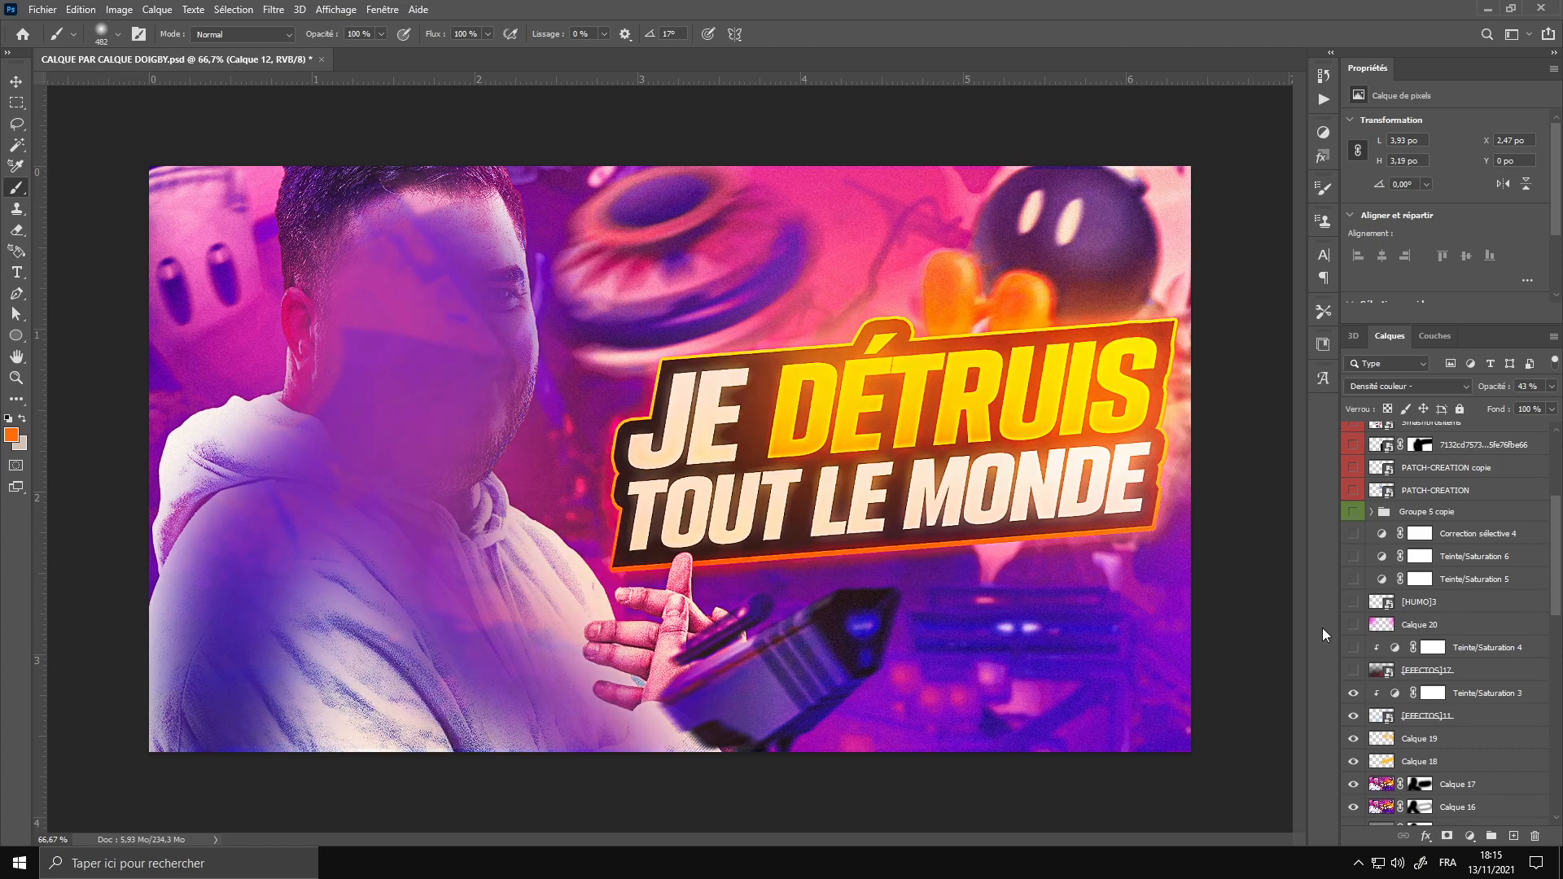
scroll(1454, 727, up, 1)
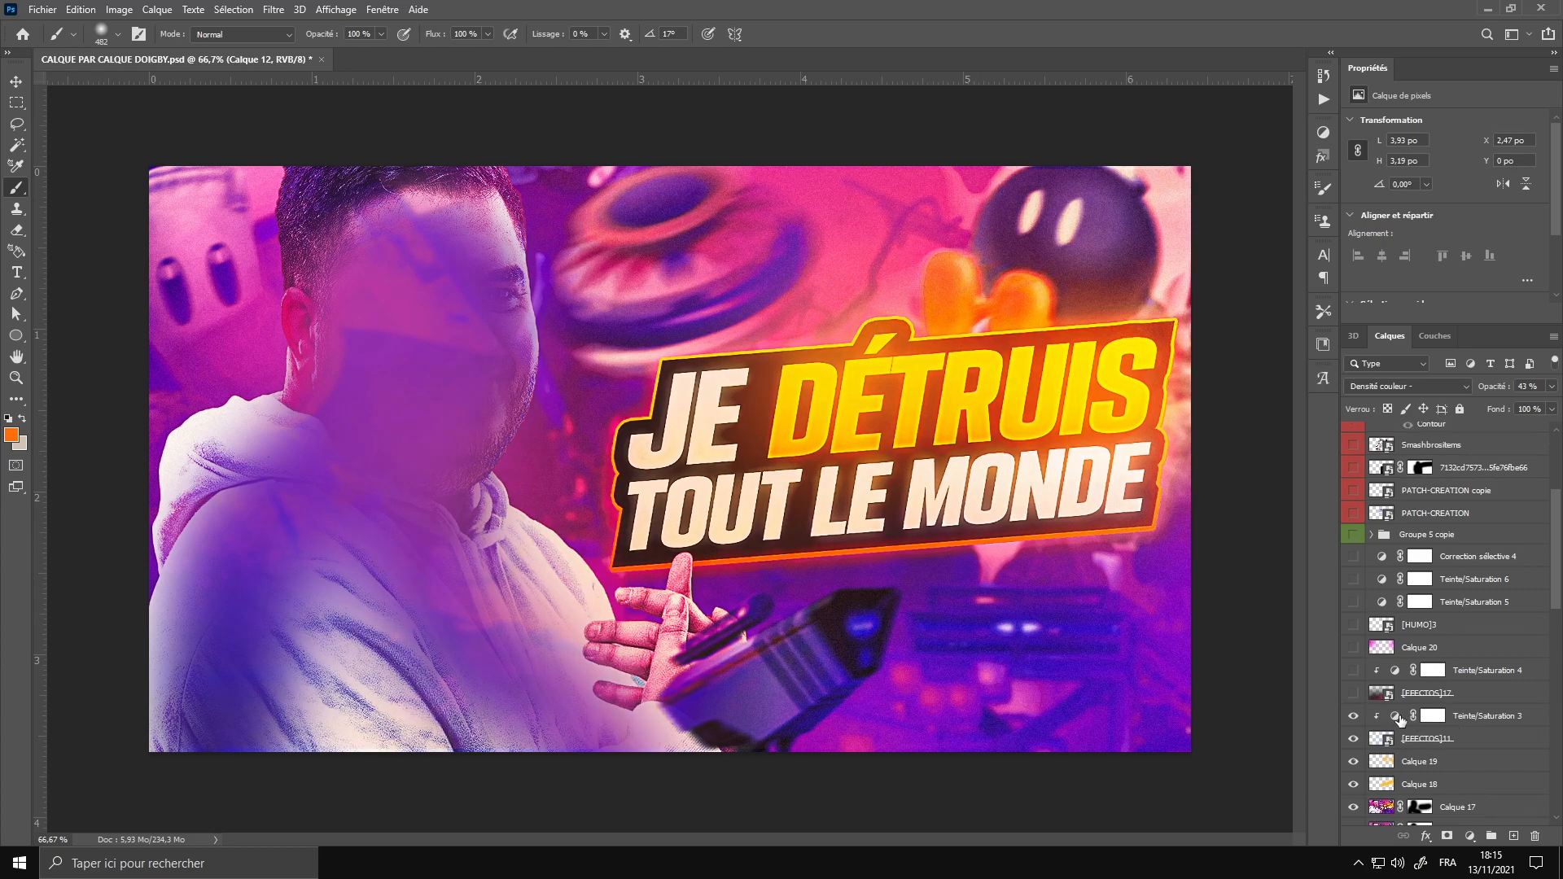
click(1353, 670)
scroll(1469, 707, up, 2)
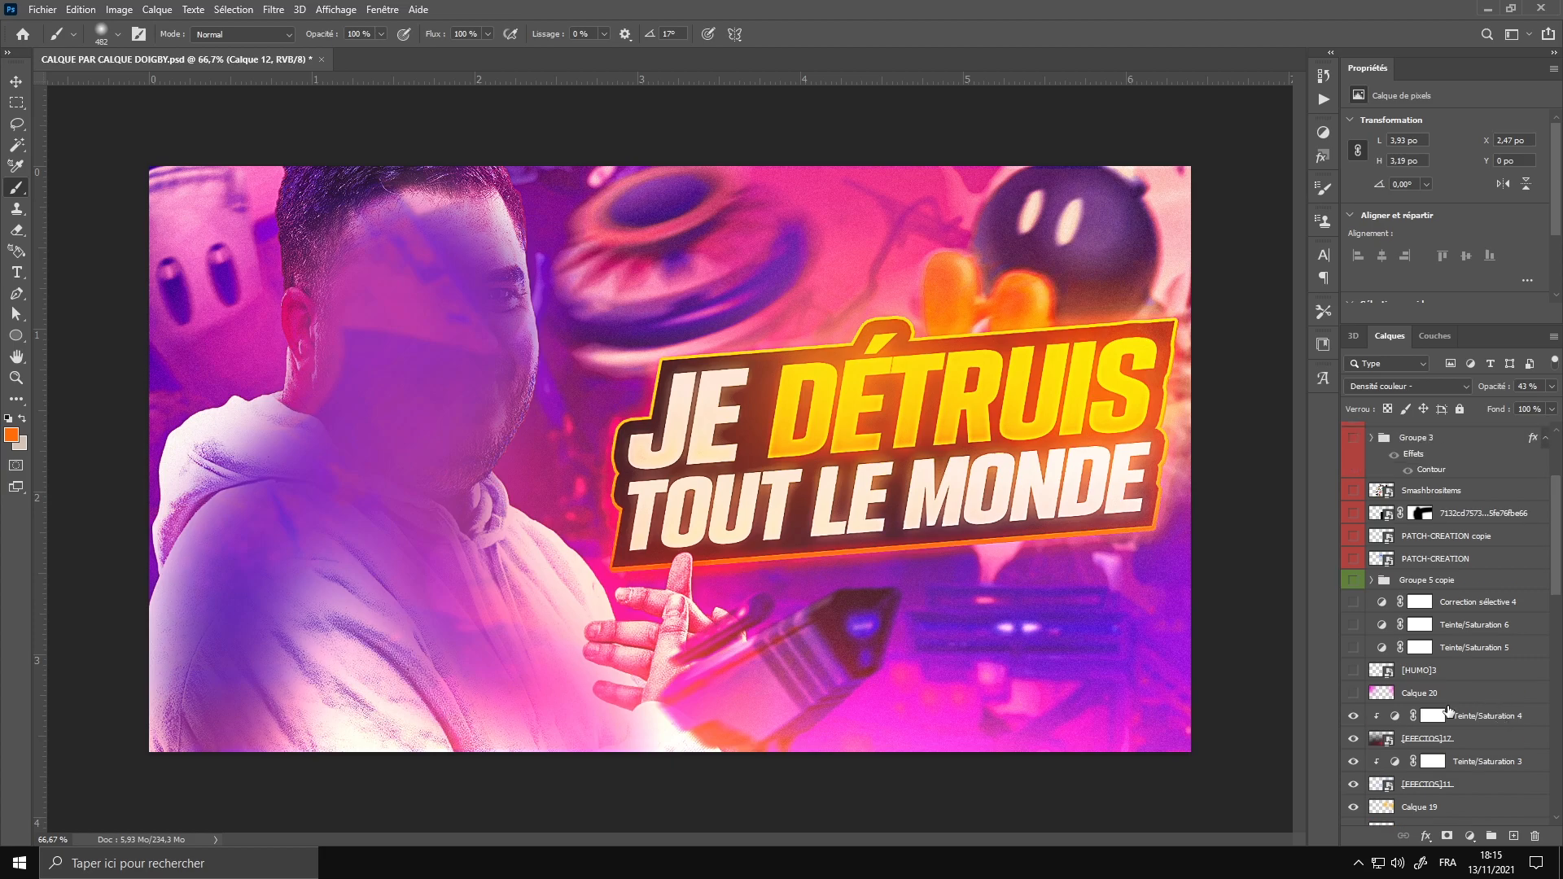
Show Calque 20, [HUMO]3, Teinte/Saturation 5, Teinte/Saturation 6, Correction sélective 4 and the man's group Groupe 5 copie
click(1353, 693)
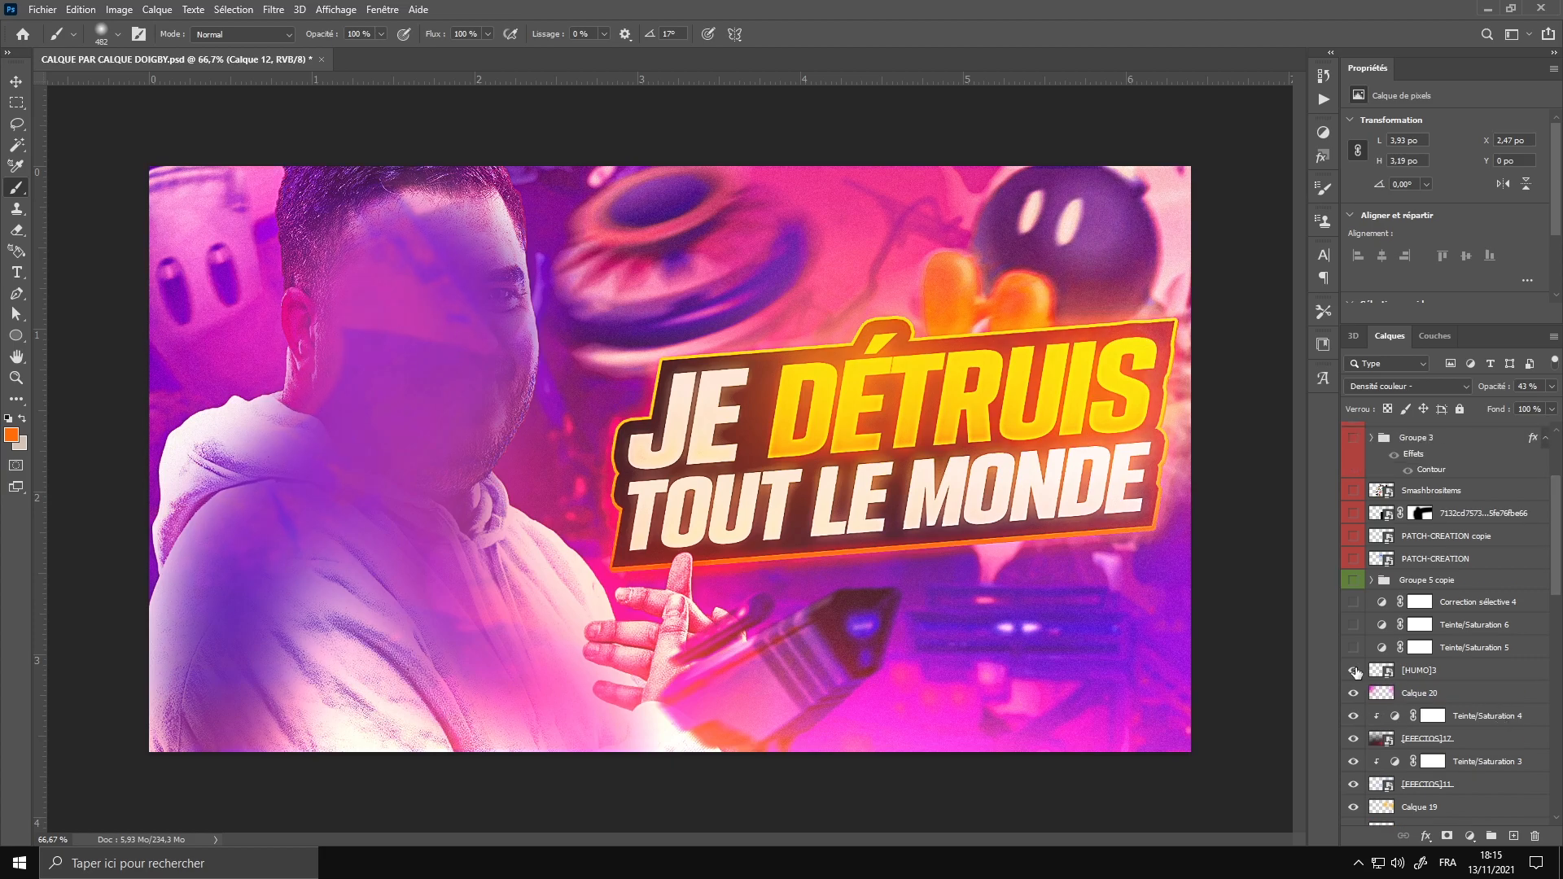
click(1354, 671)
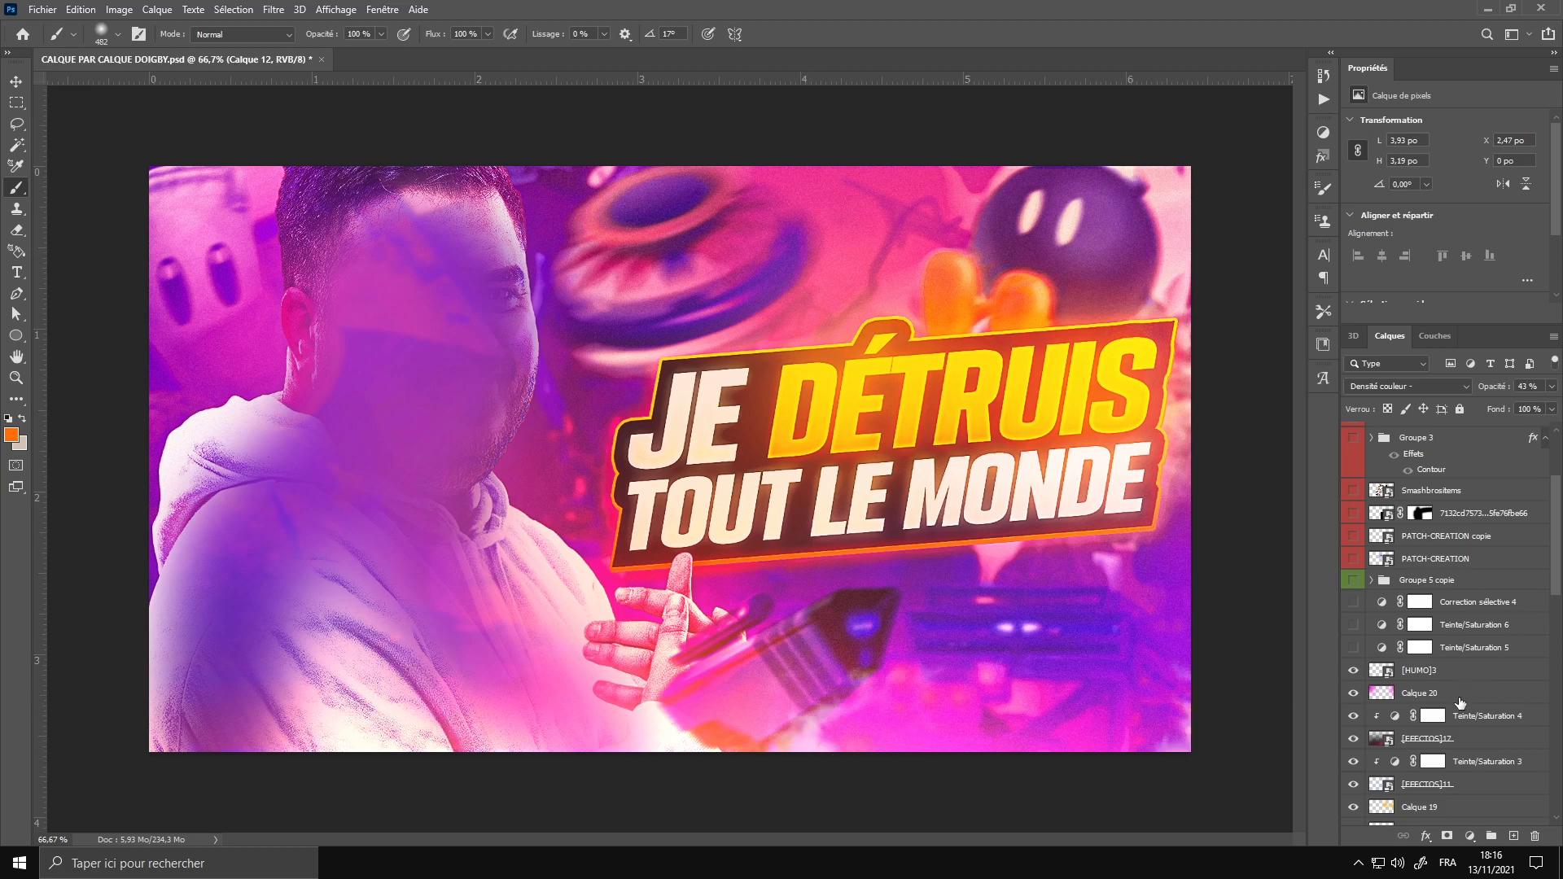
scroll(1460, 703, up, 1)
drag(1353, 695, 1351, 648)
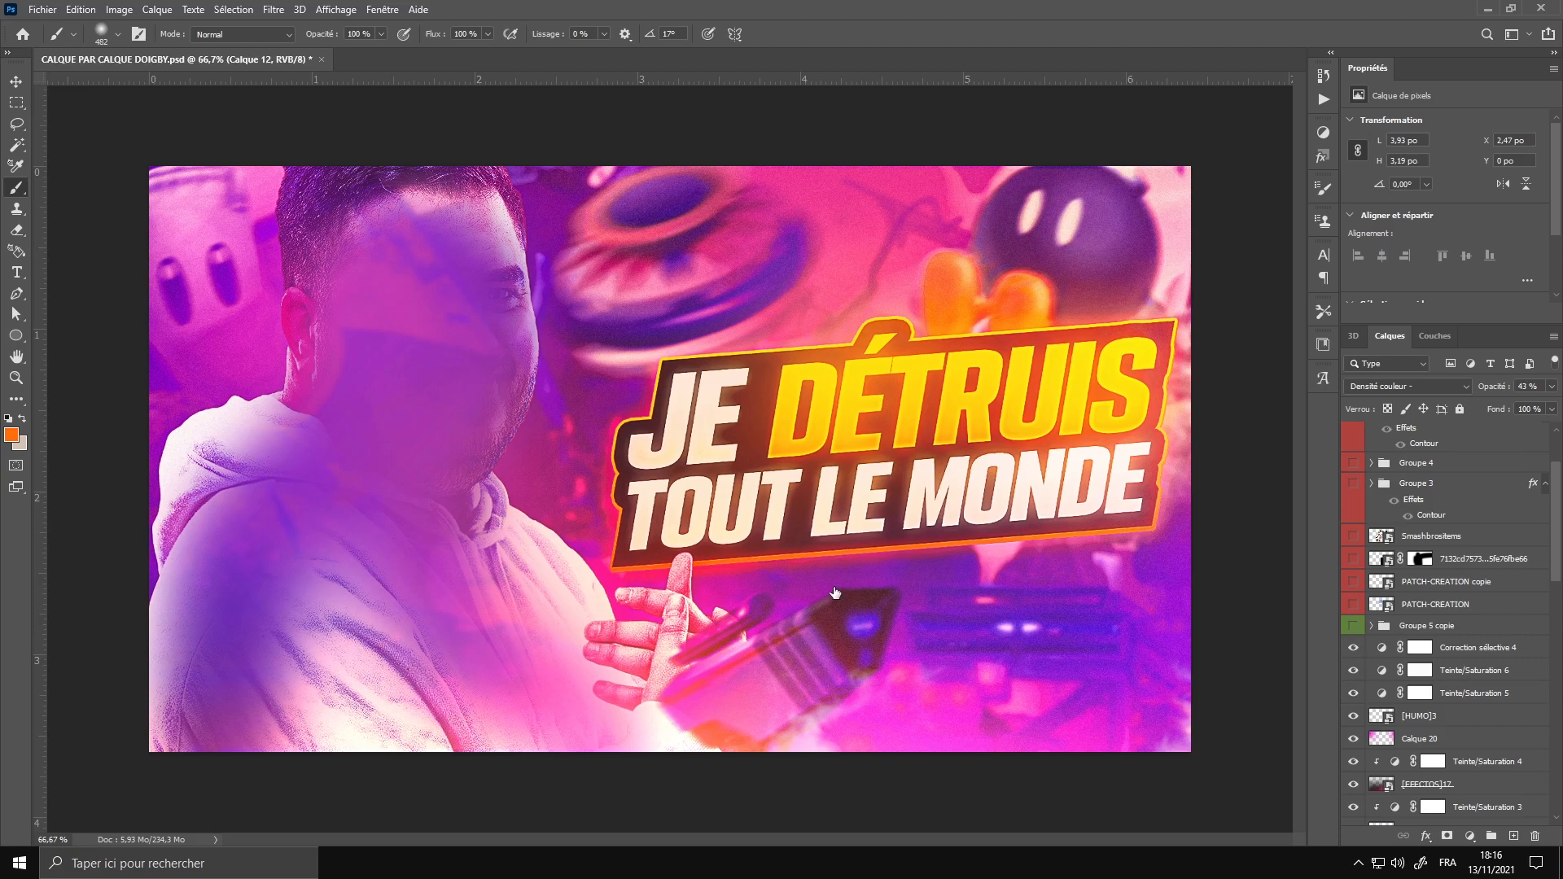
scroll(1423, 696, up, 1)
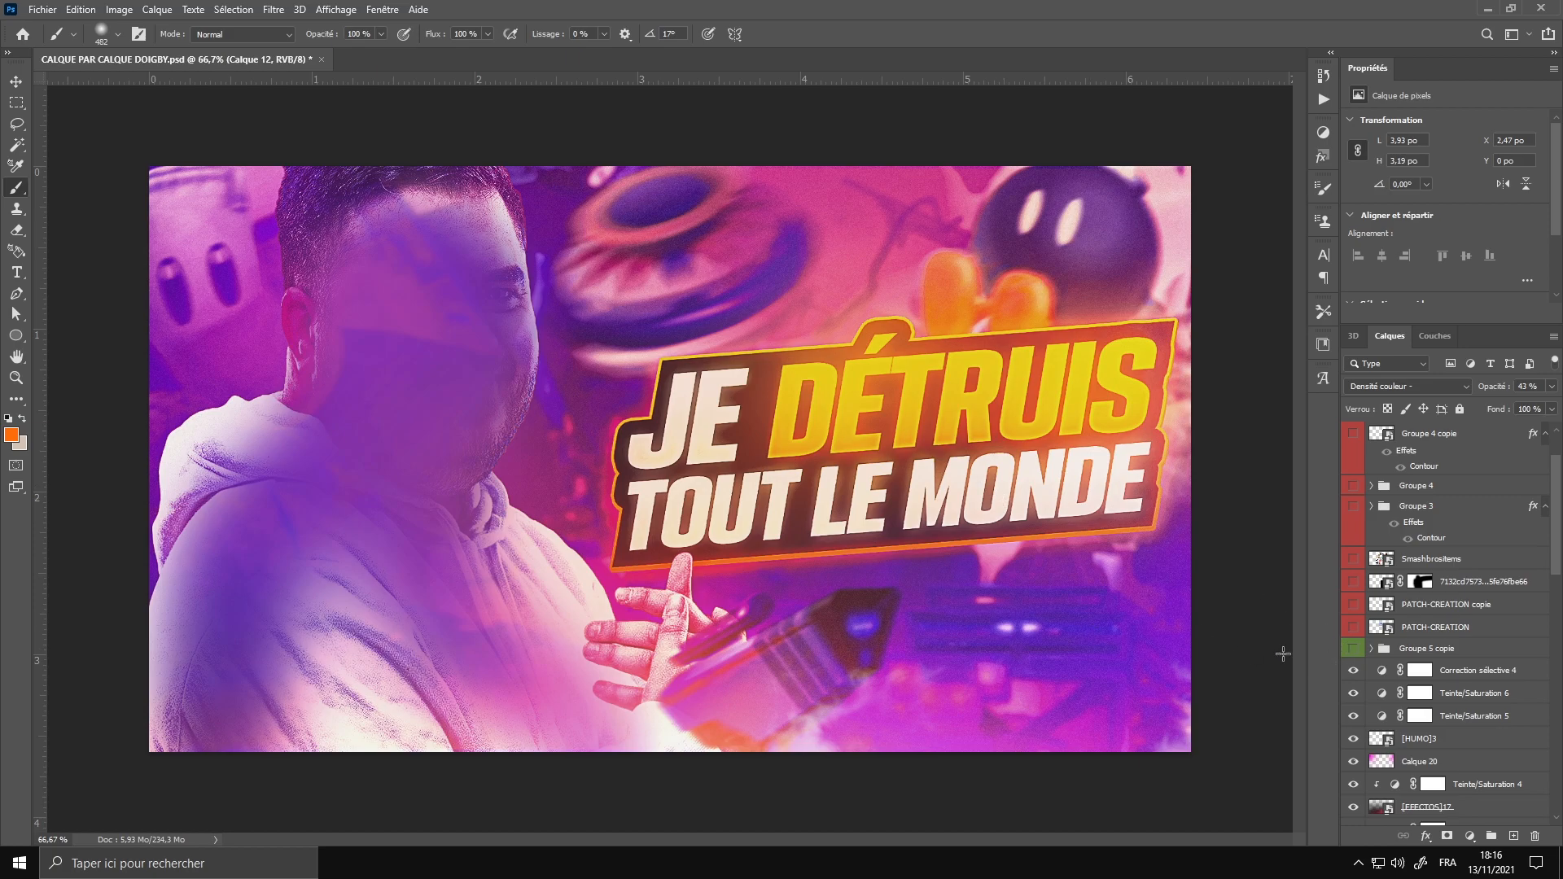
click(1353, 648)
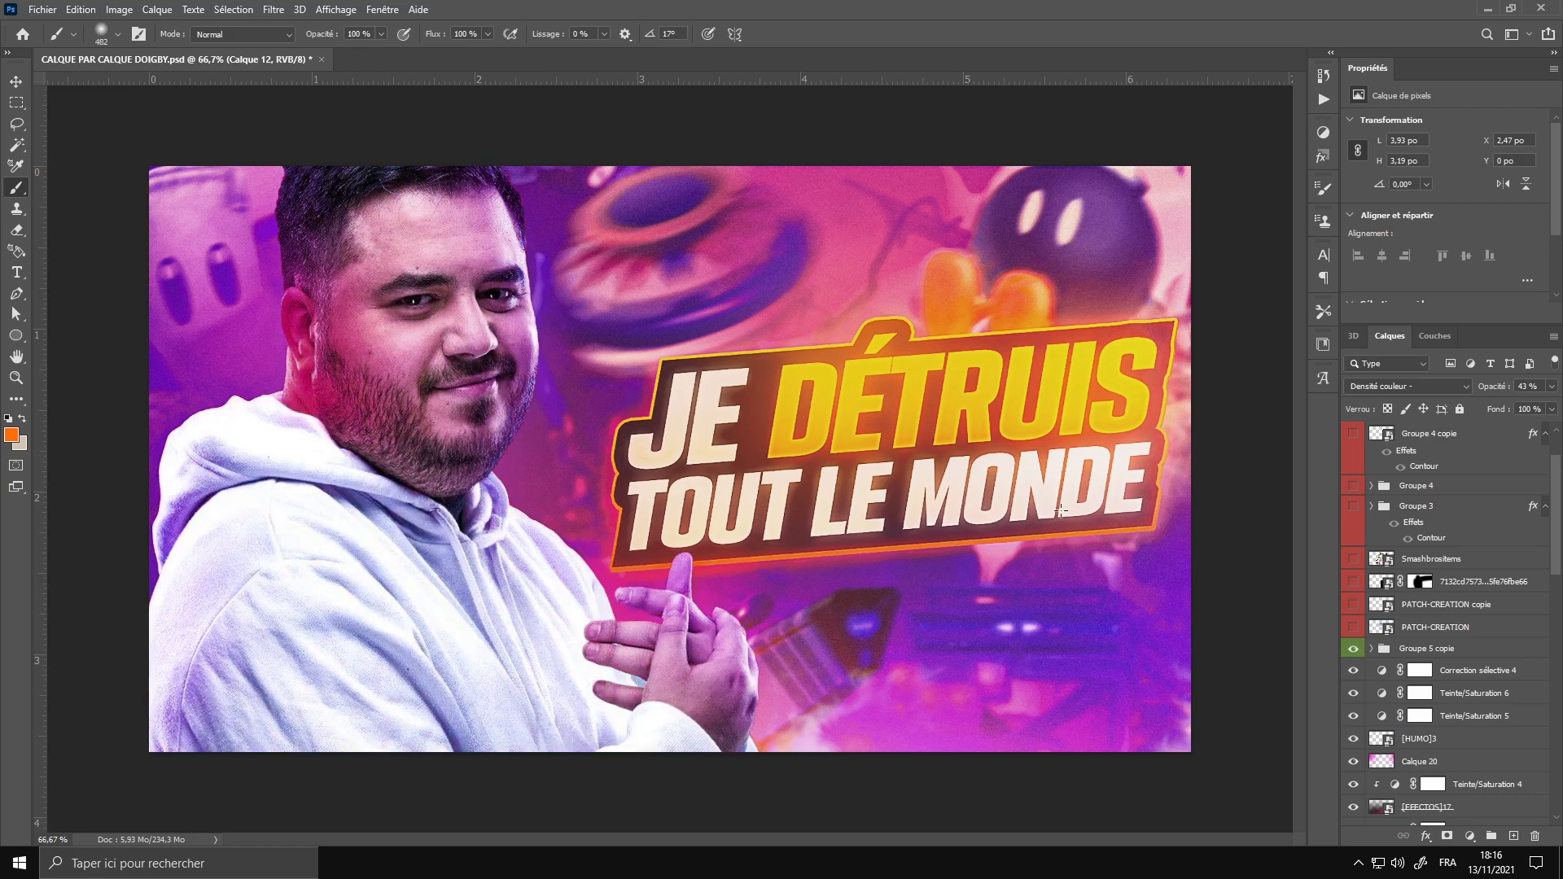
Preview the red poker, GBVSXcduPFA-HD and rV77bHx3KAI-HD reference images one at a time, hiding each again
scroll(1449, 657, up, 1)
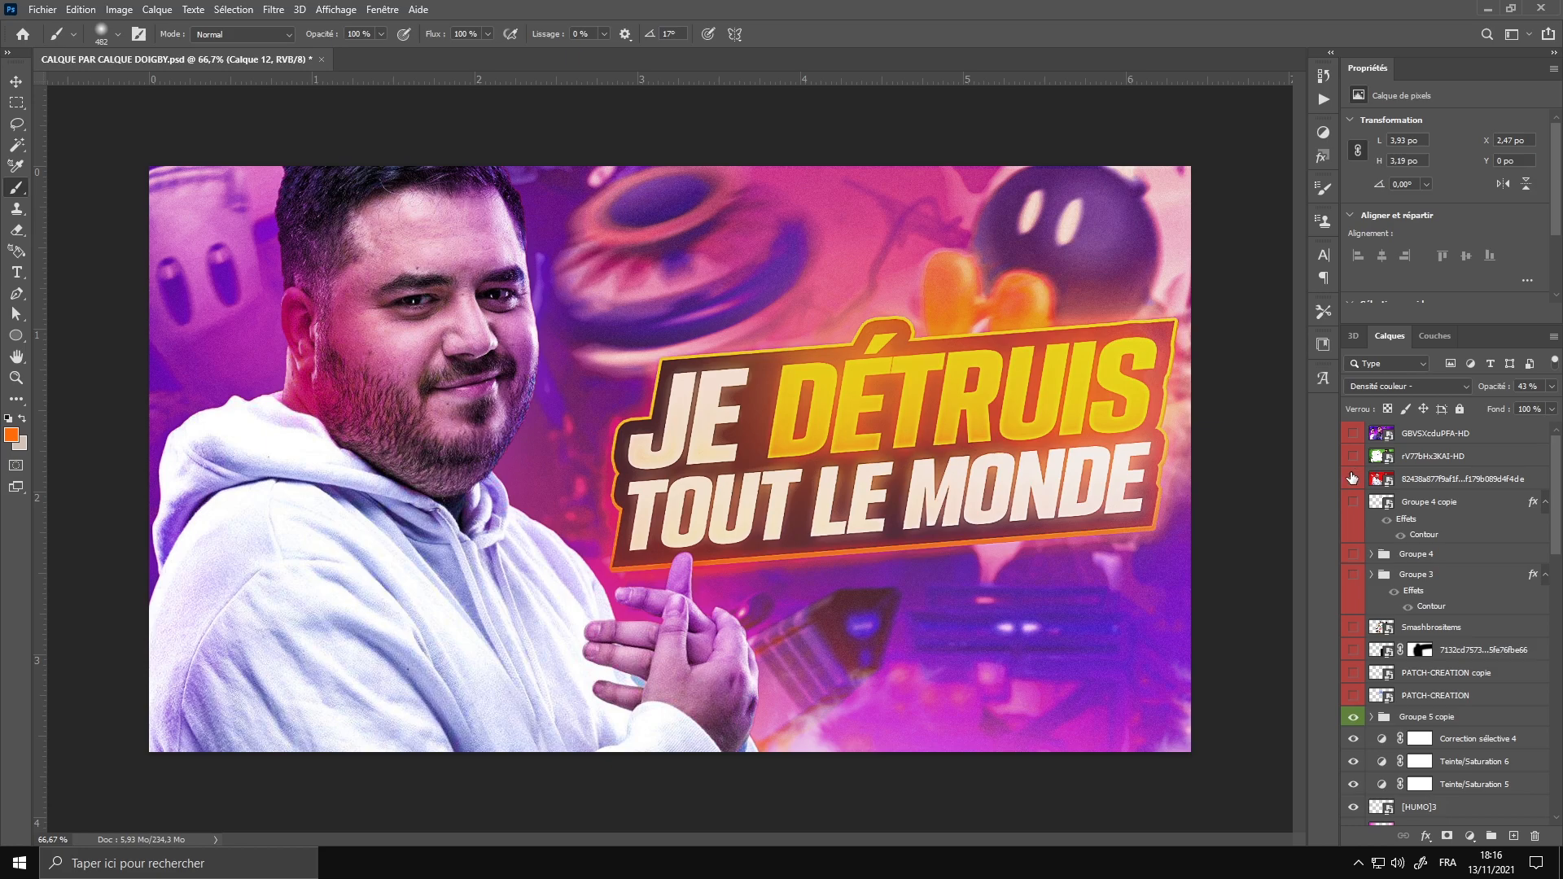
click(1352, 478)
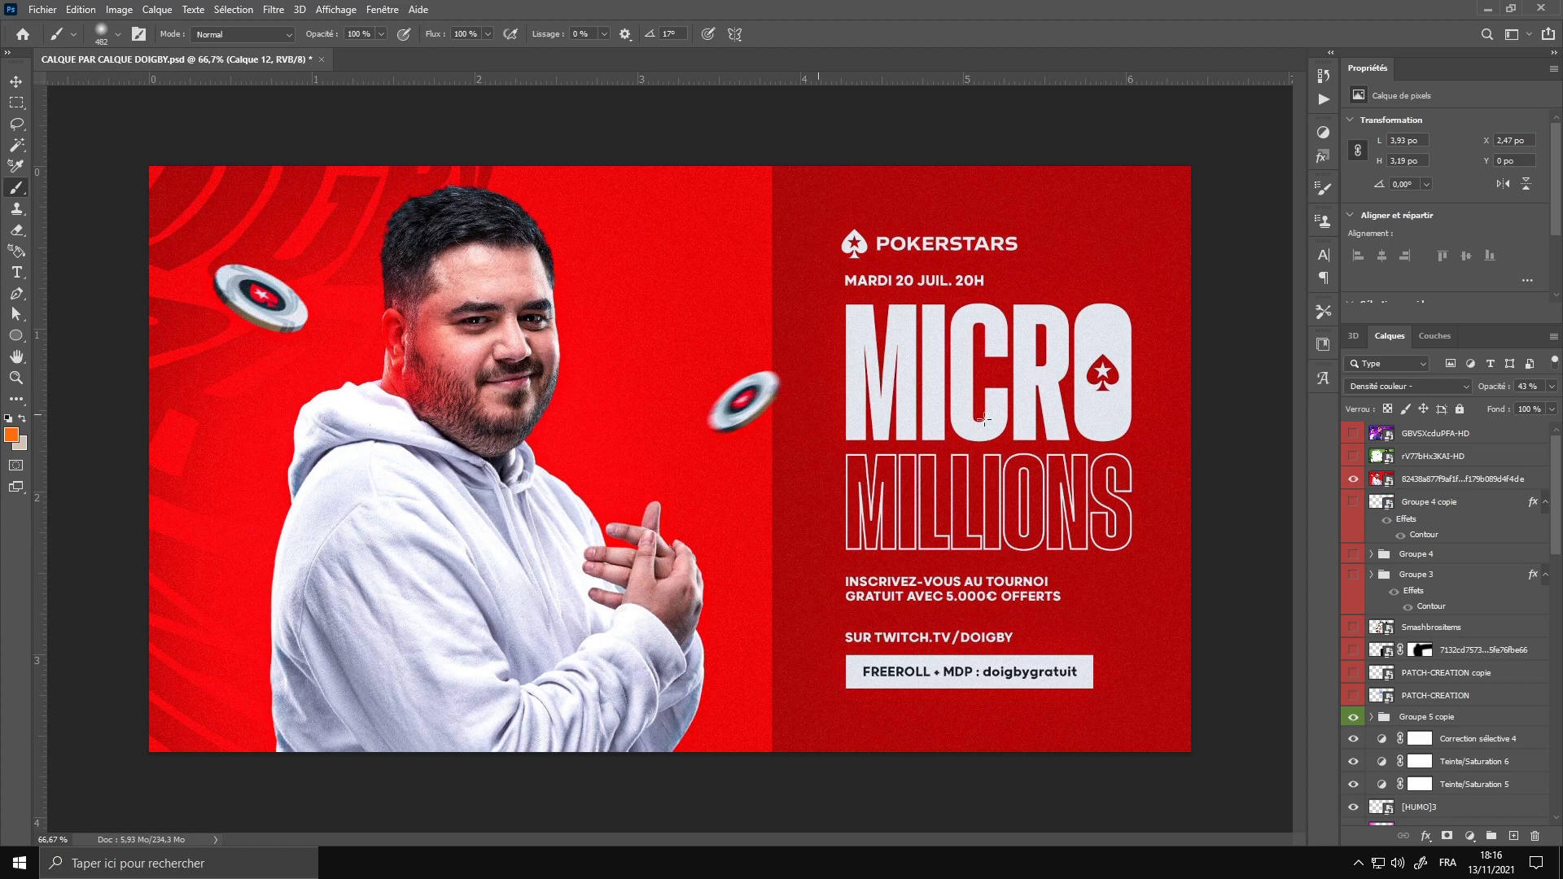
click(1353, 479)
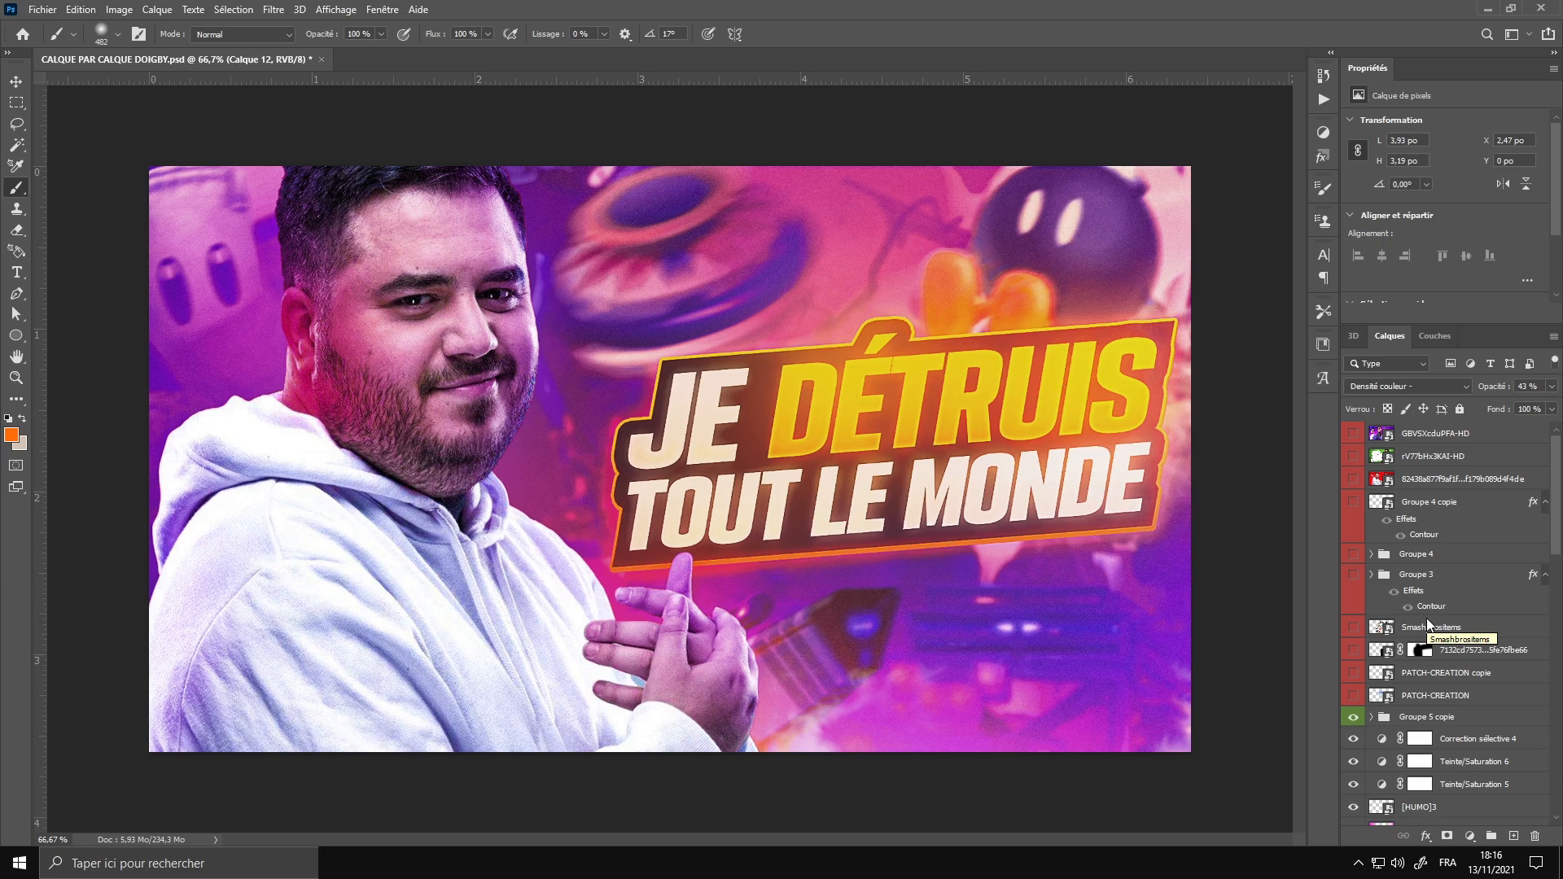
click(1357, 436)
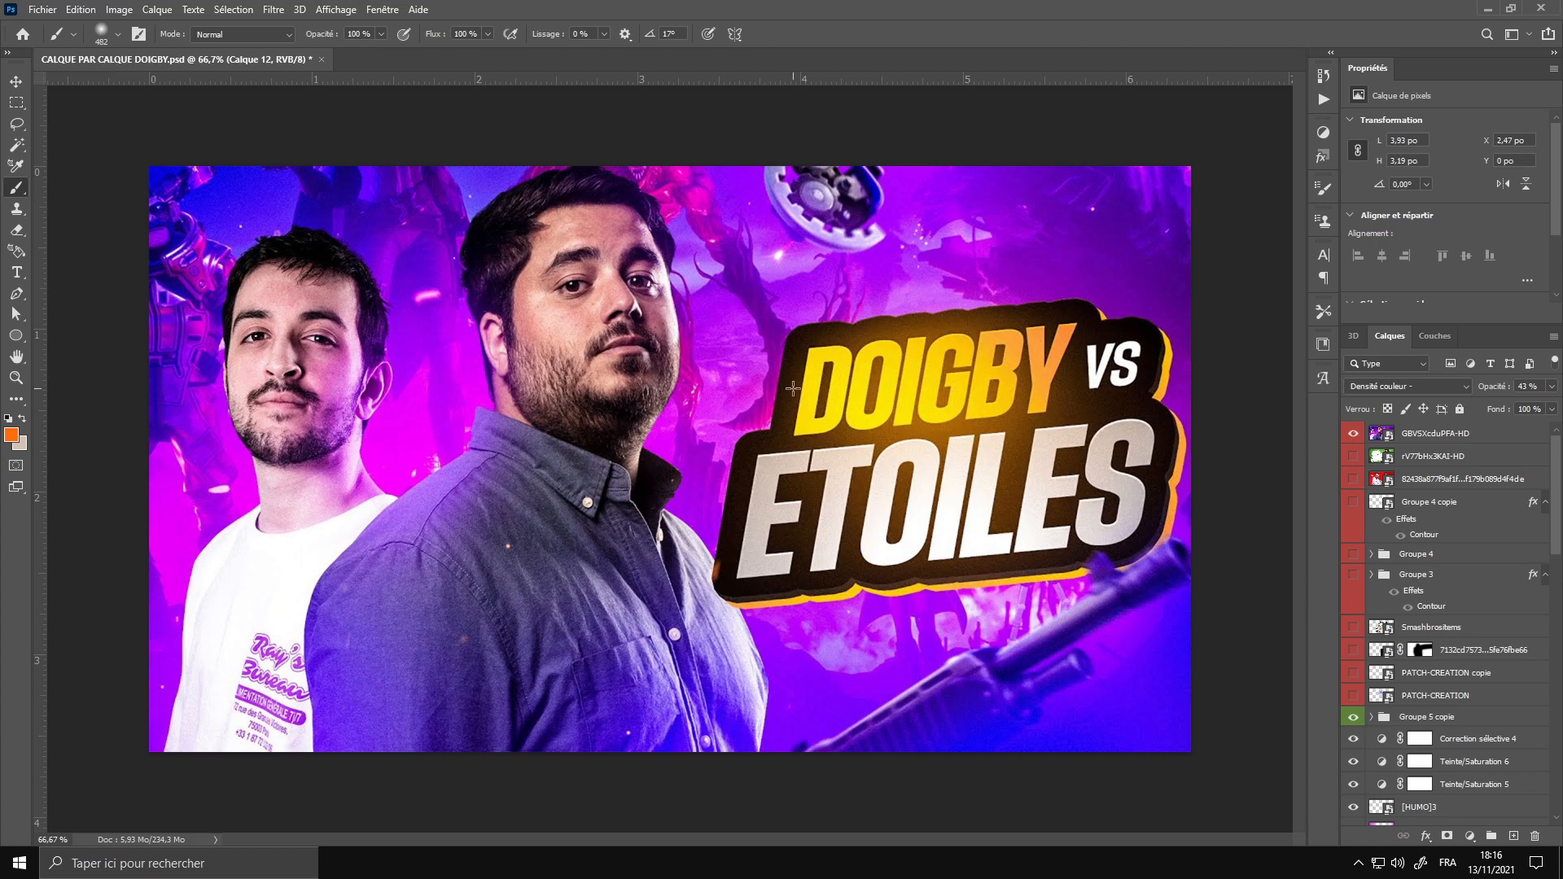
click(1353, 433)
click(1348, 457)
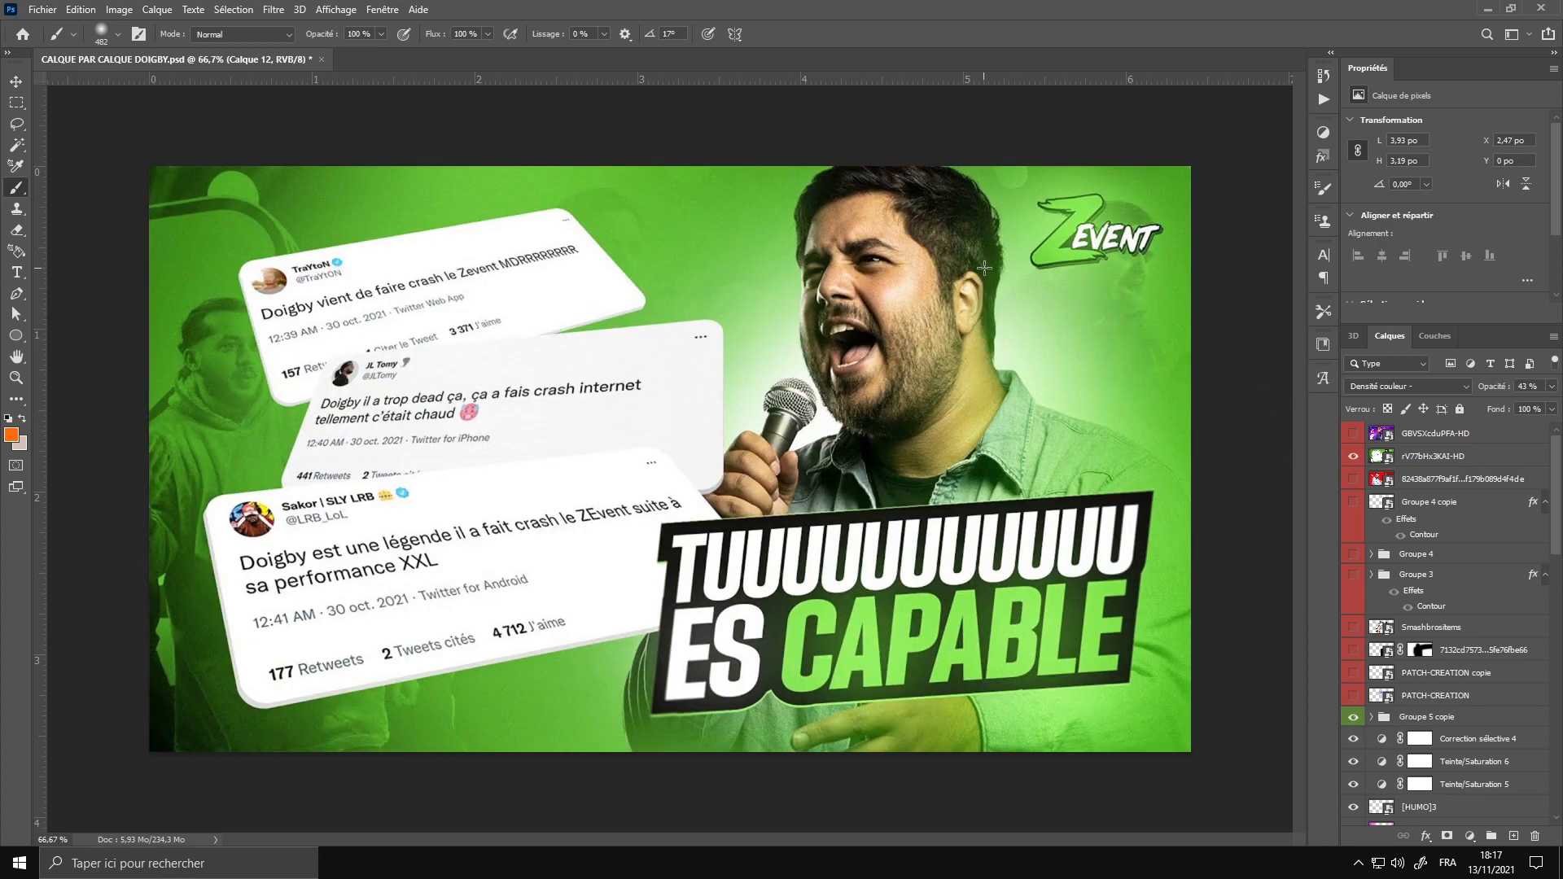
click(1350, 455)
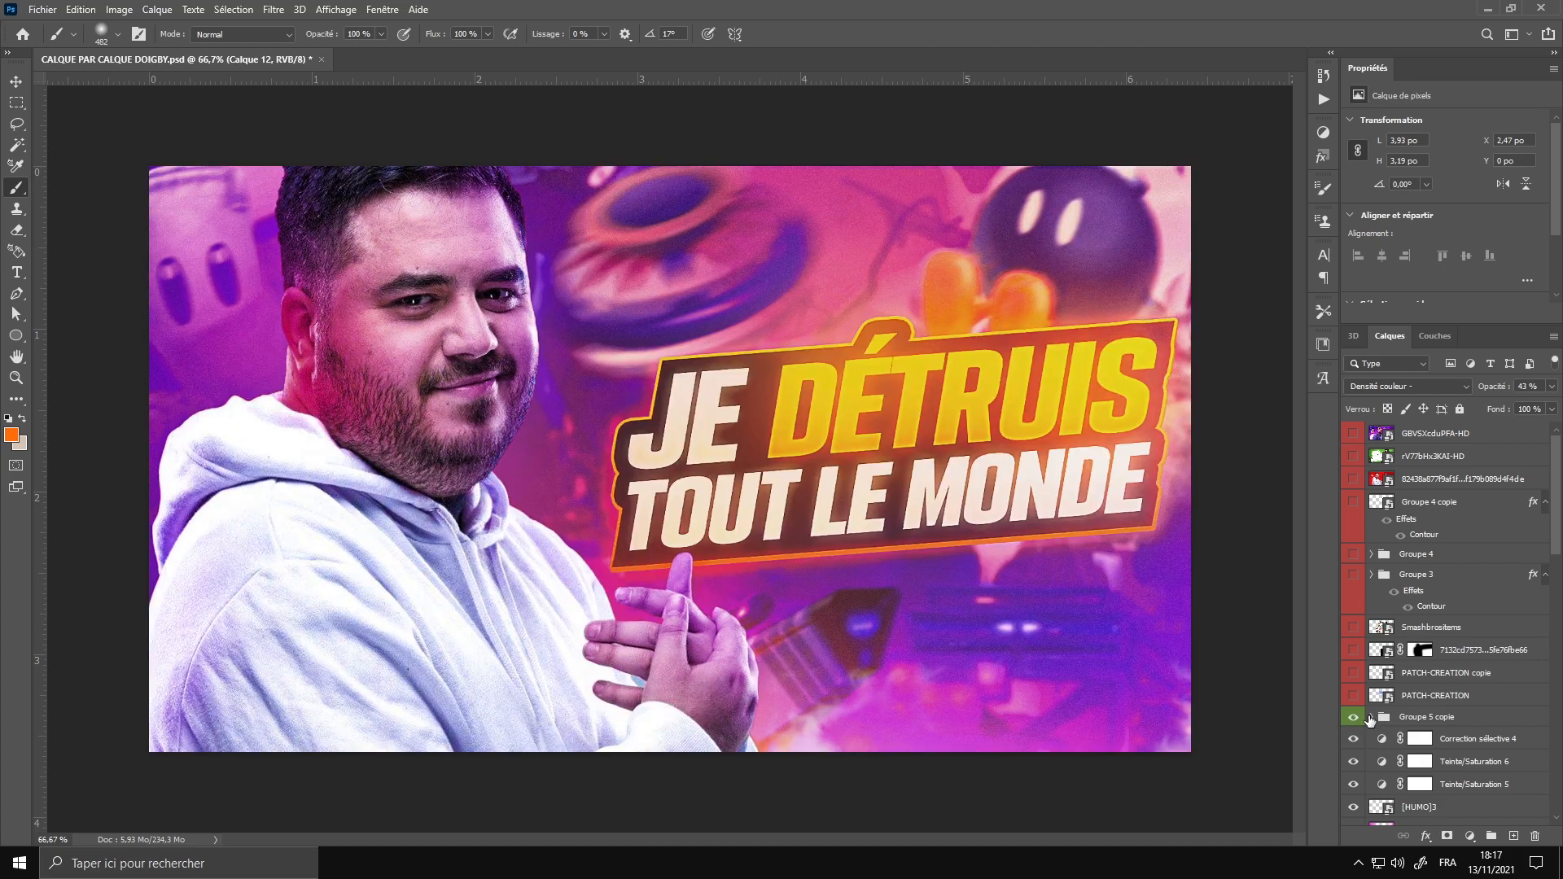
Expand Groupe 5 copie and toggle the visibility of Calque 9 copie to compare the lighting on the man
click(1370, 719)
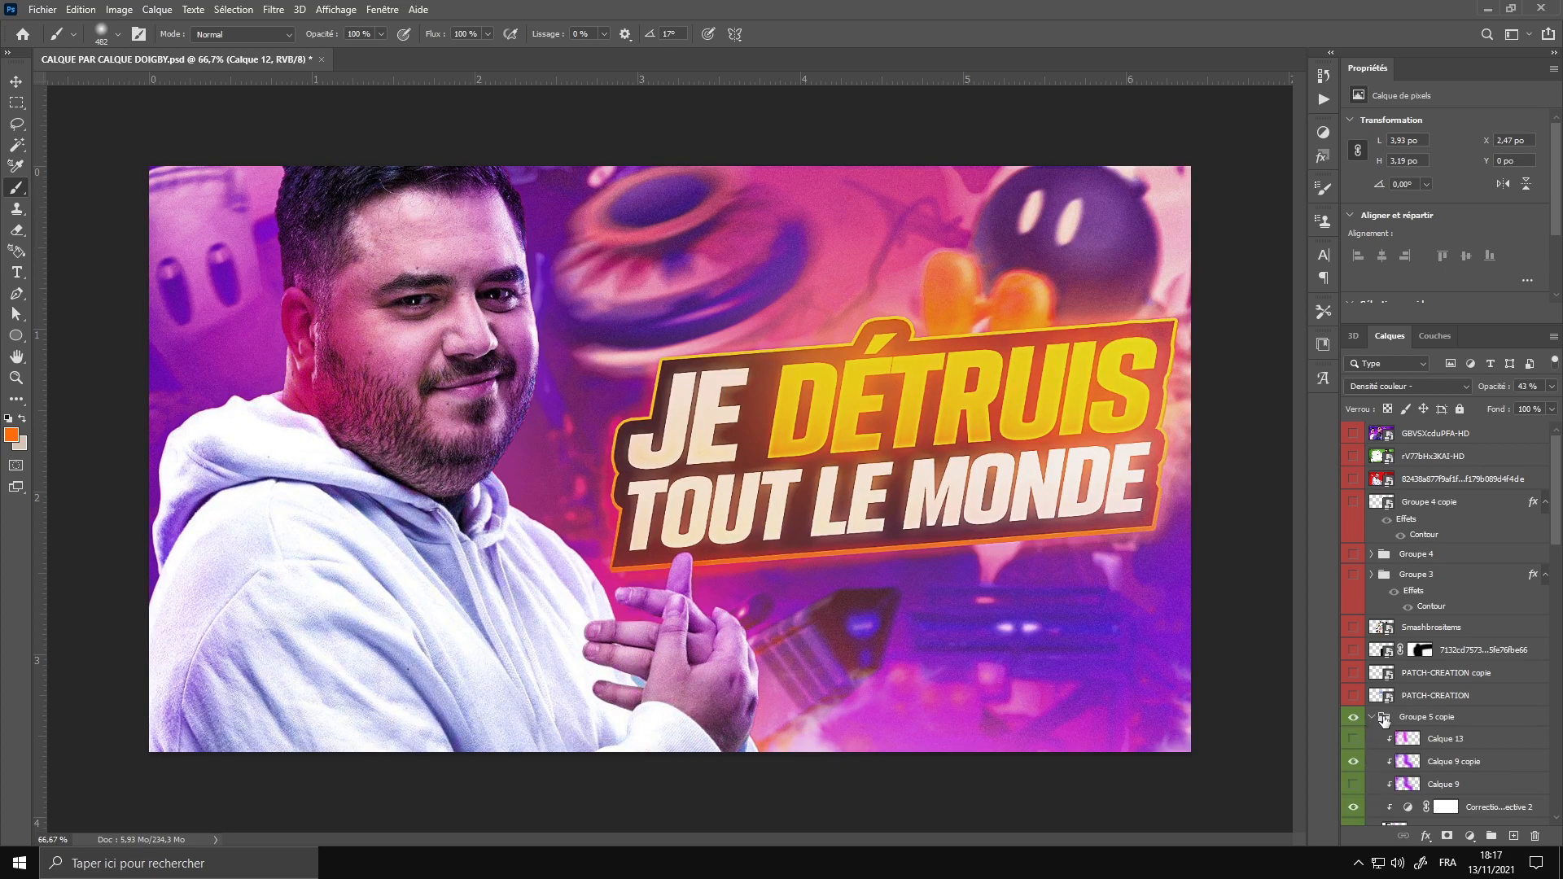
scroll(1367, 716, down, 1)
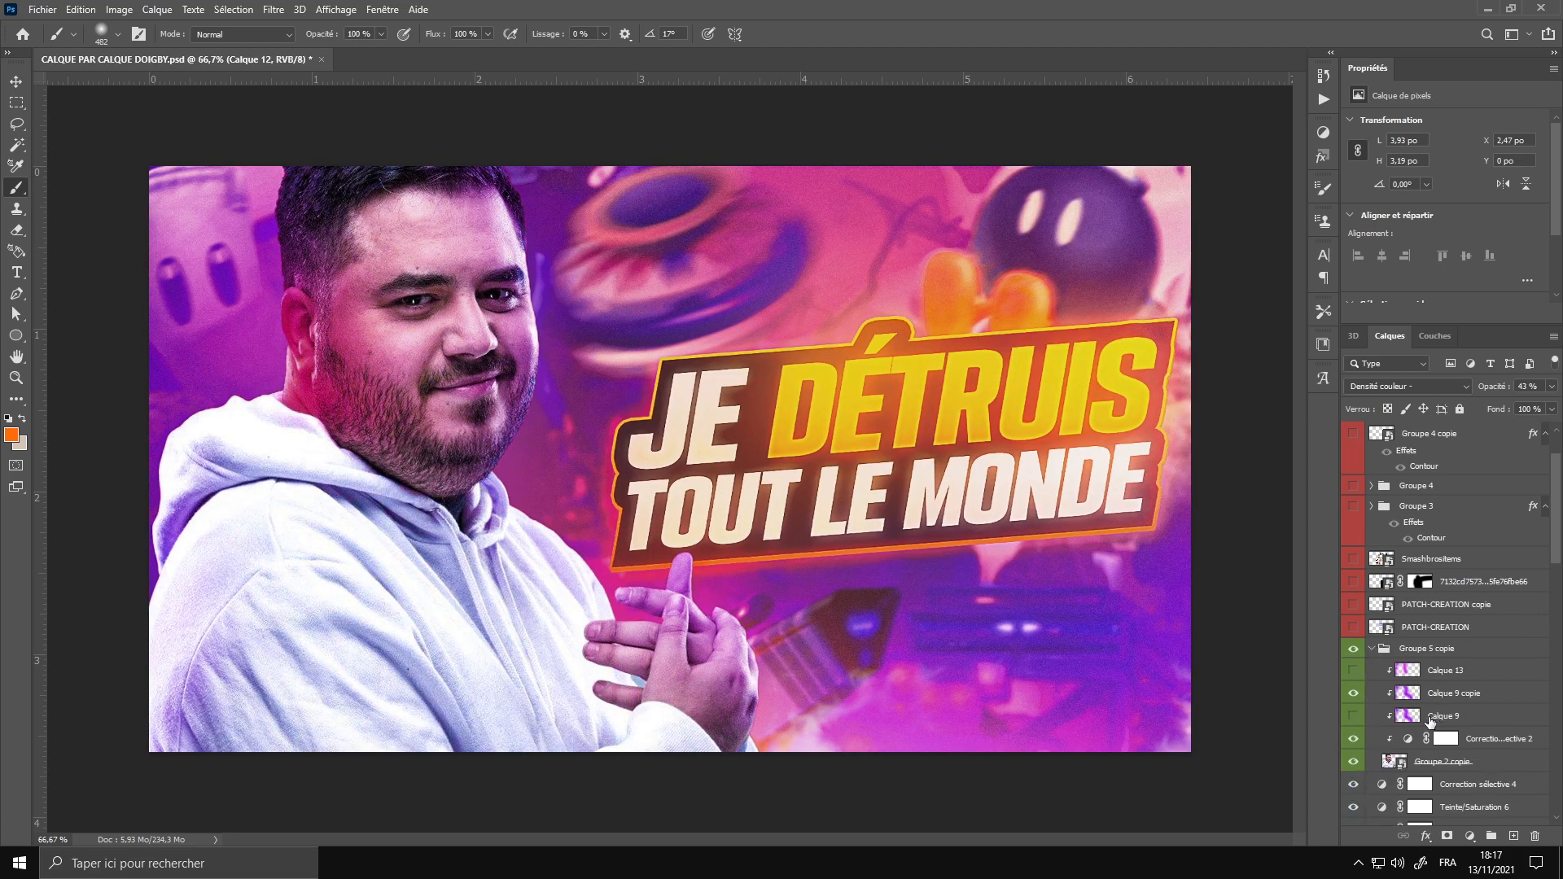
click(1355, 695)
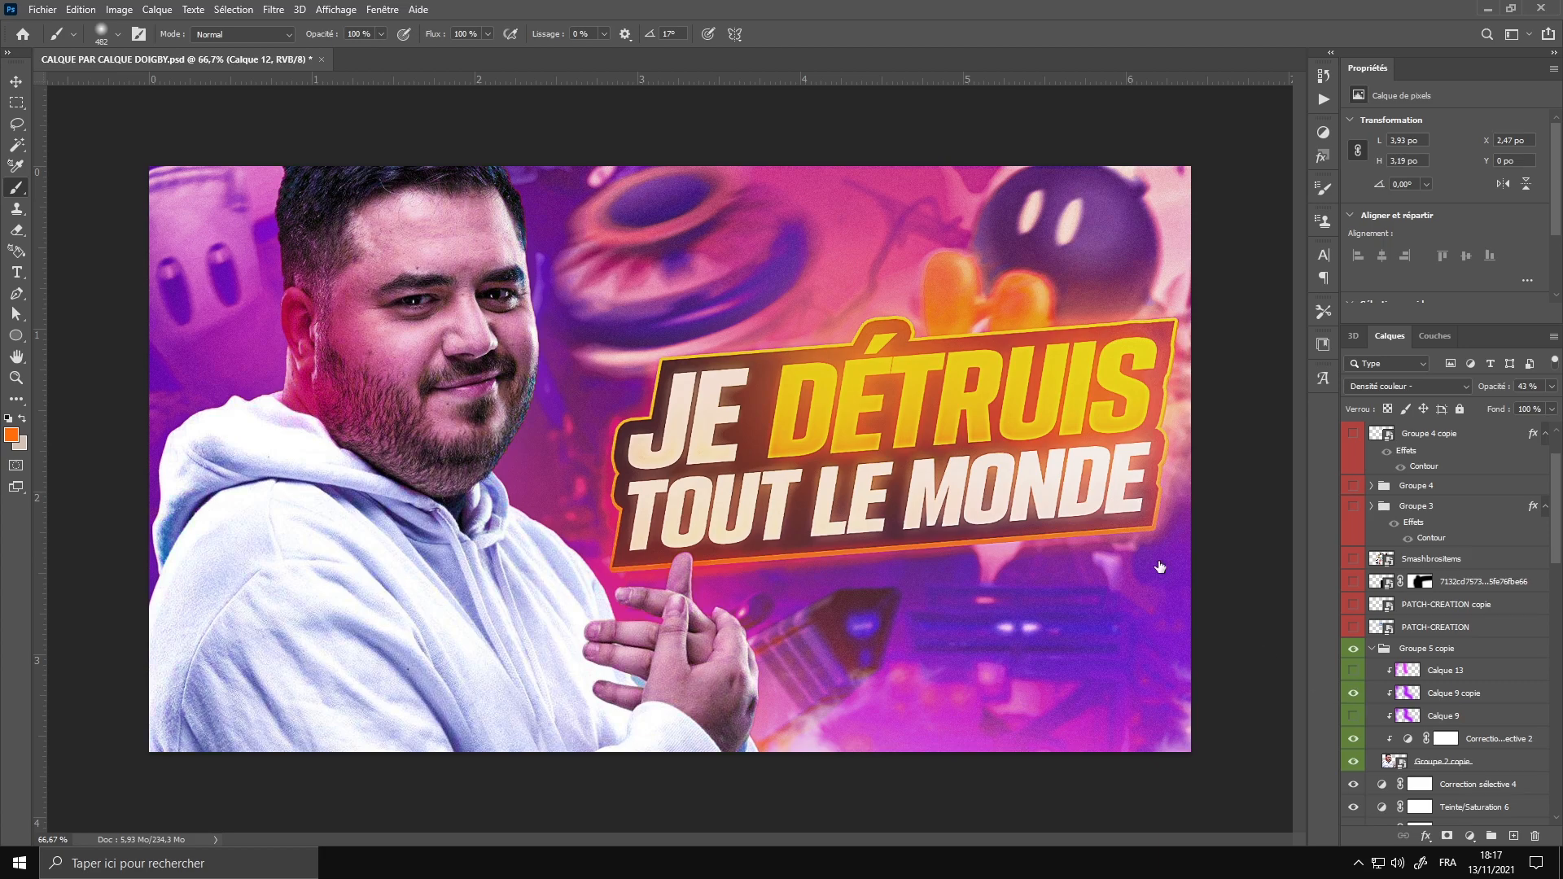